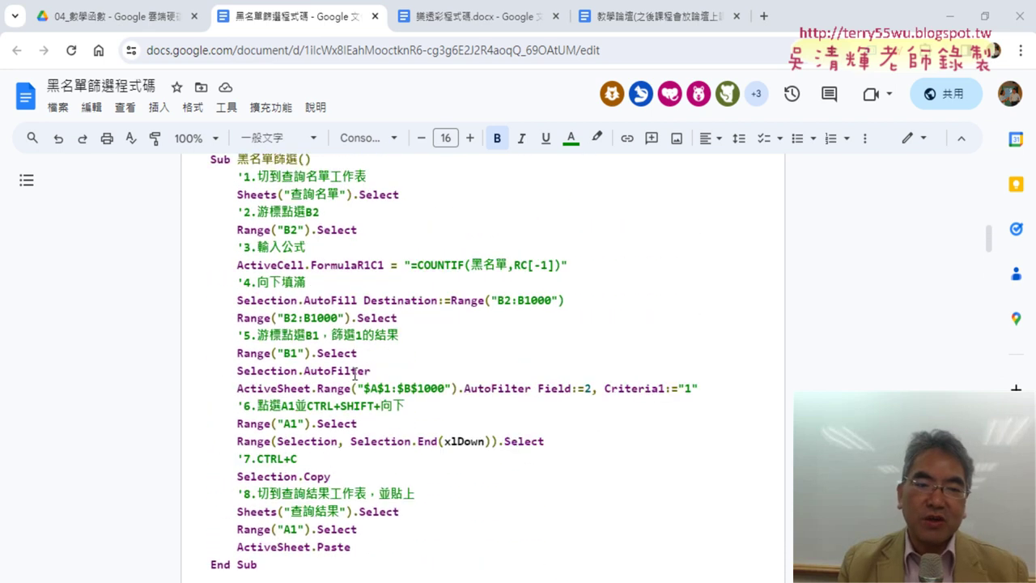
Review the recorded 黑名單篩選 code and its simplified version in Google Docs, then return to the VBA editor.
mouse_move(202, 175)
left_mouse_down()
mouse_move(399, 194)
mouse_move(417, 493)
mouse_move(372, 547)
left_mouse_up()
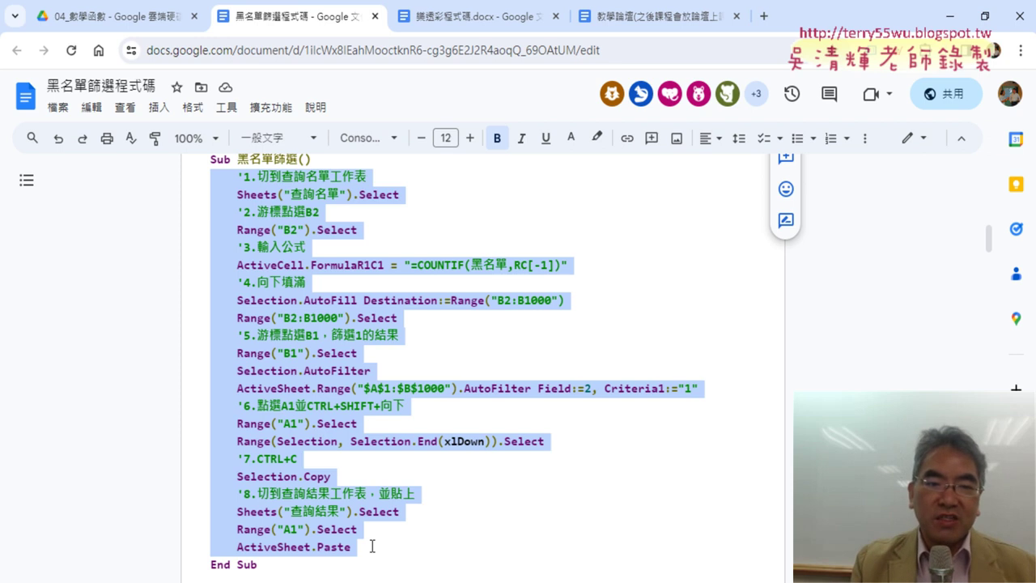
scroll(372, 546, "down", 3)
scroll(340, 469, "down", 1)
scroll(287, 342, "up", 2)
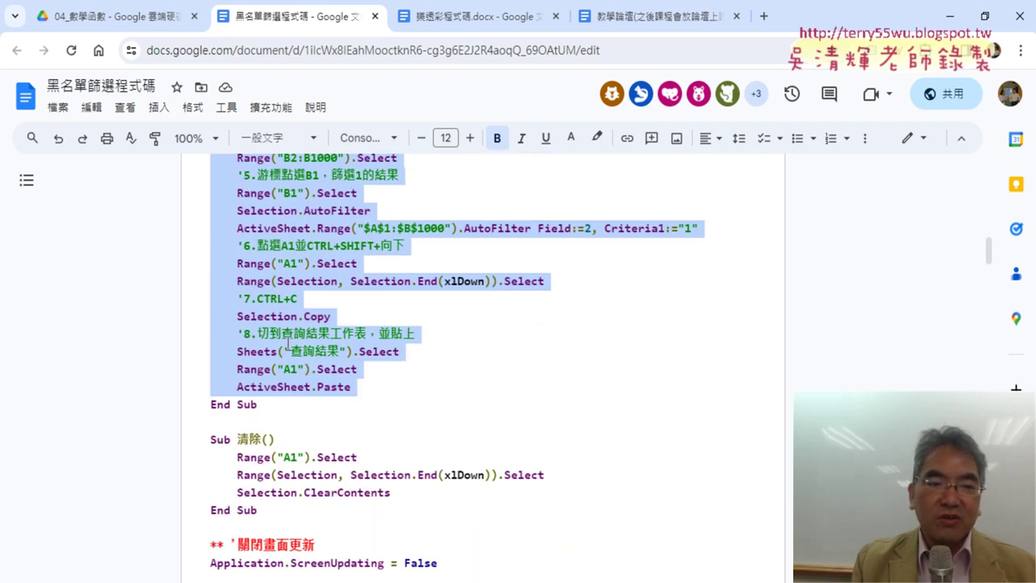
scroll(356, 321, "down", 3)
scroll(358, 330, "down", 2)
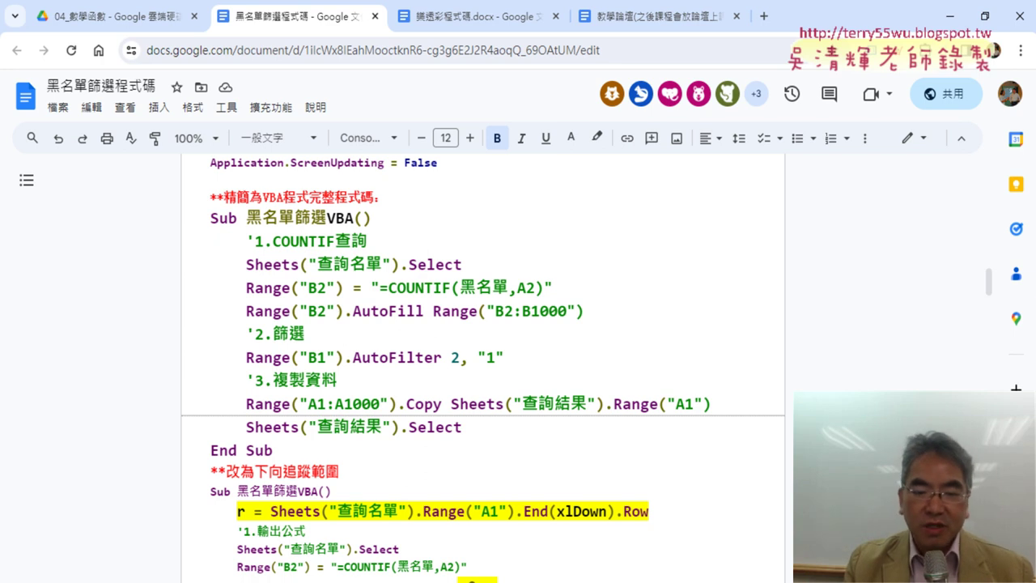
key("alt+Tab")
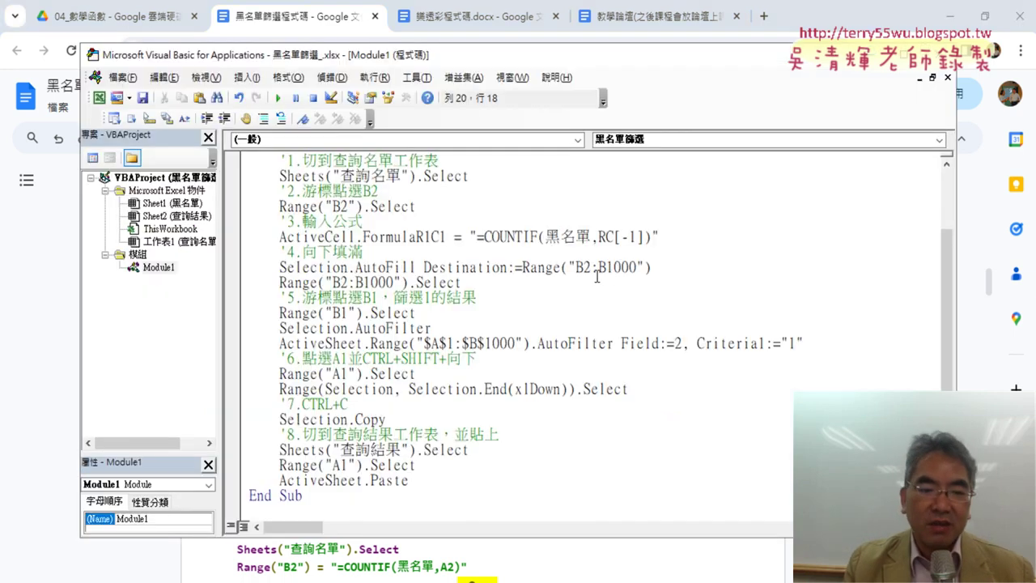
Copy the whole 黑名單篩選 procedure and paste a duplicate below its End Sub.
scroll(513, 295, "up", 2)
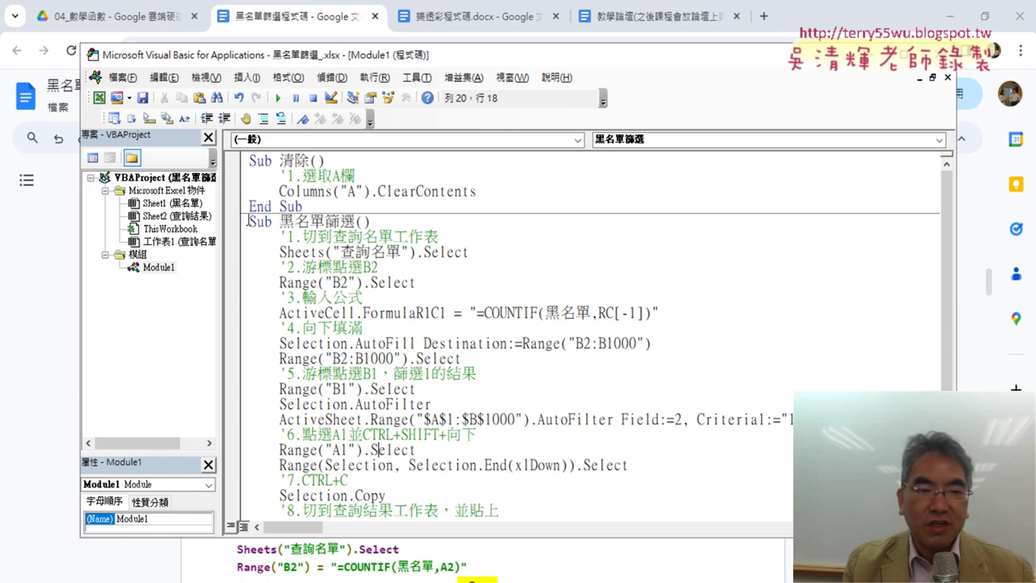
left_click_drag(247, 221, 411, 549)
scroll(410, 337, "up", 1)
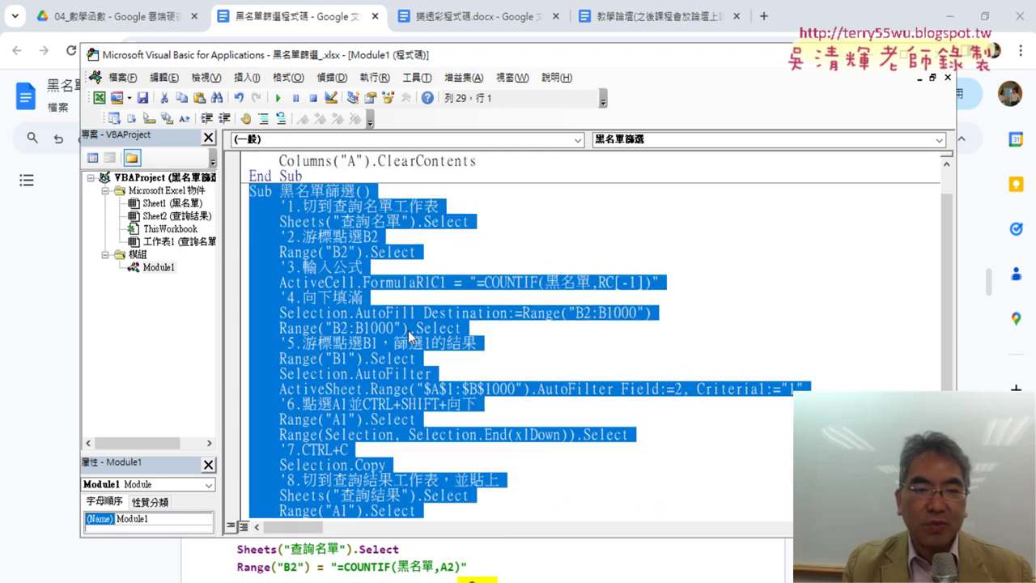
right_click(342, 207)
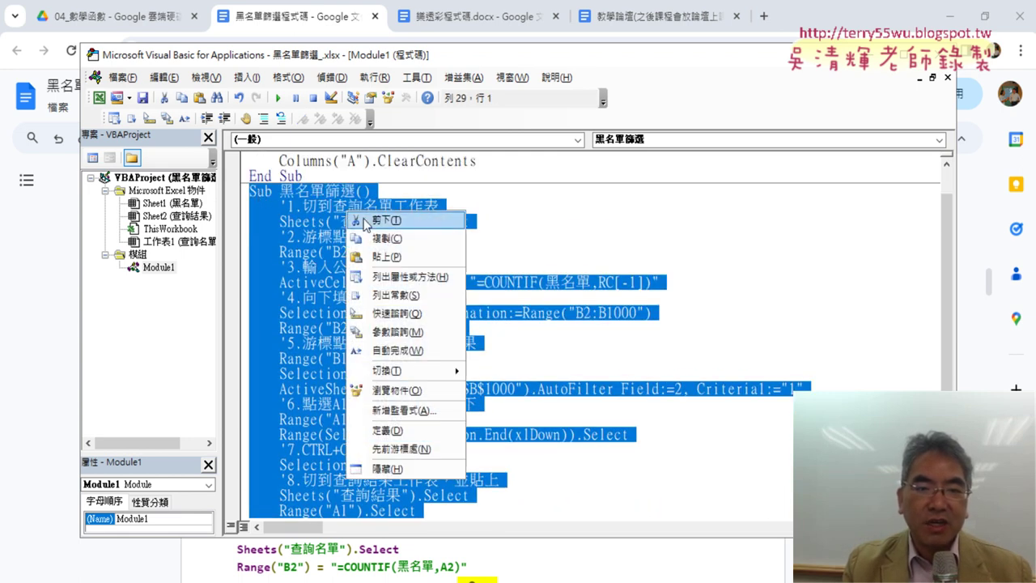
left_click(377, 235)
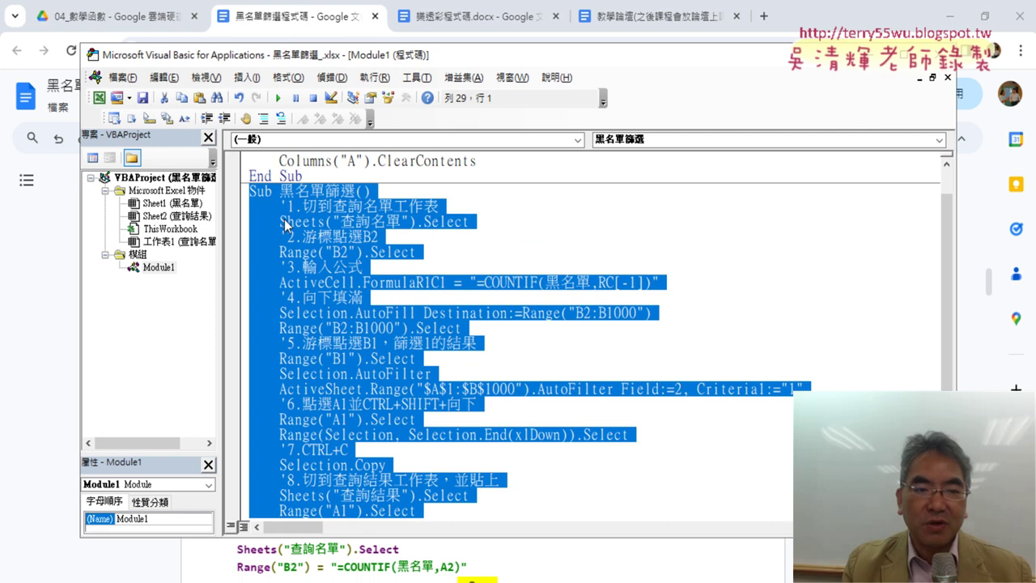
scroll(284, 220, "down", 1)
left_click(296, 515)
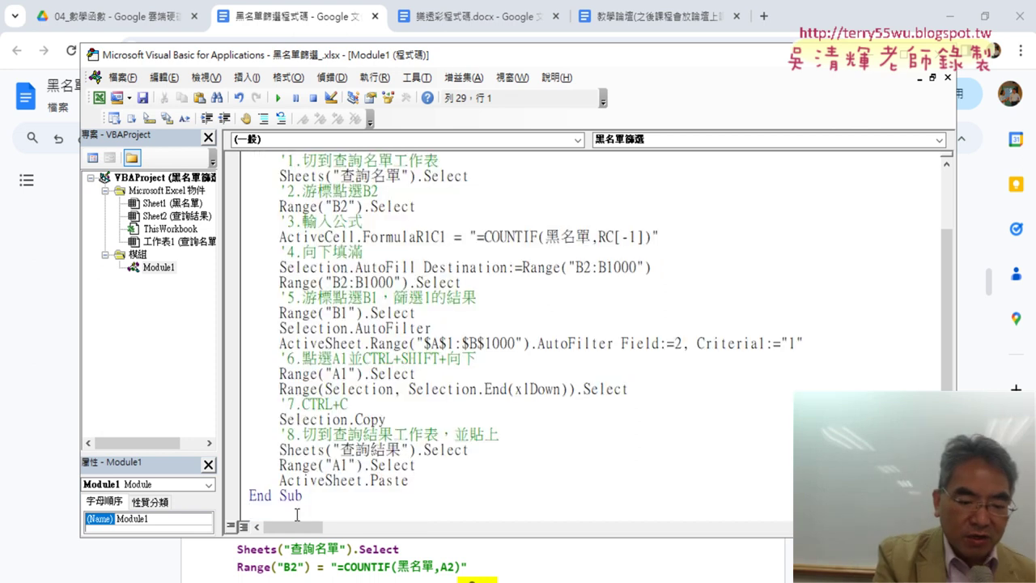
key("ctrl+v")
scroll(455, 470, "up", 4)
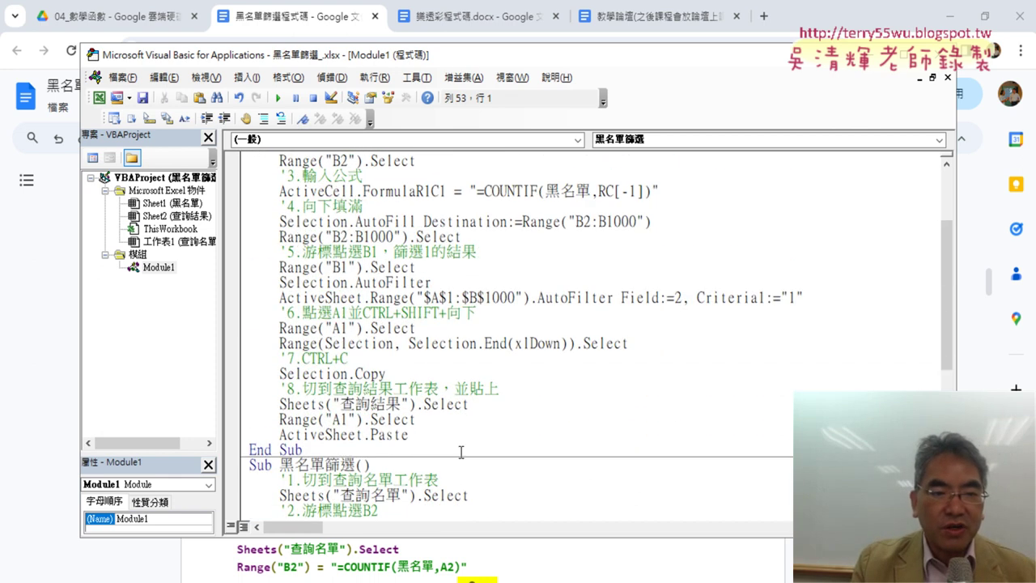
scroll(432, 377, "up", 3)
Rename the pasted copy to 黑名單篩選VBA by appending VBA to its name.
left_click(340, 221)
scroll(340, 315, "down", 4)
scroll(347, 390, "down", 2)
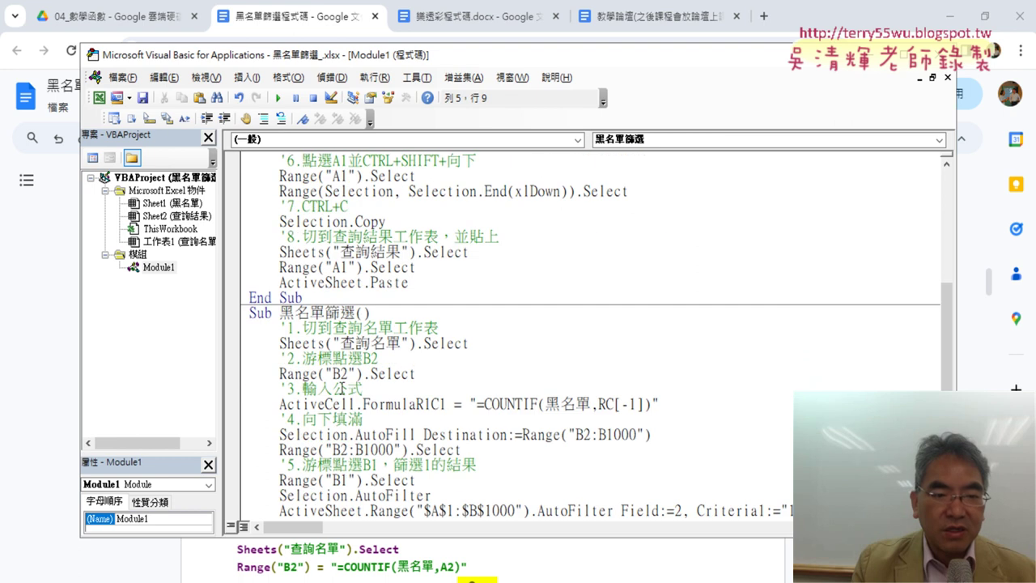
left_click(357, 312)
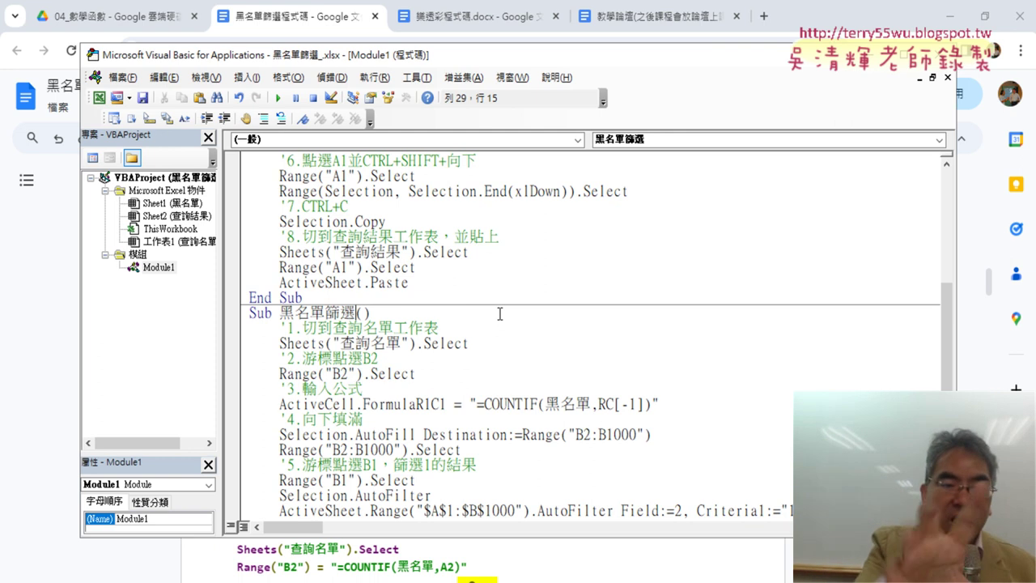
type("V")
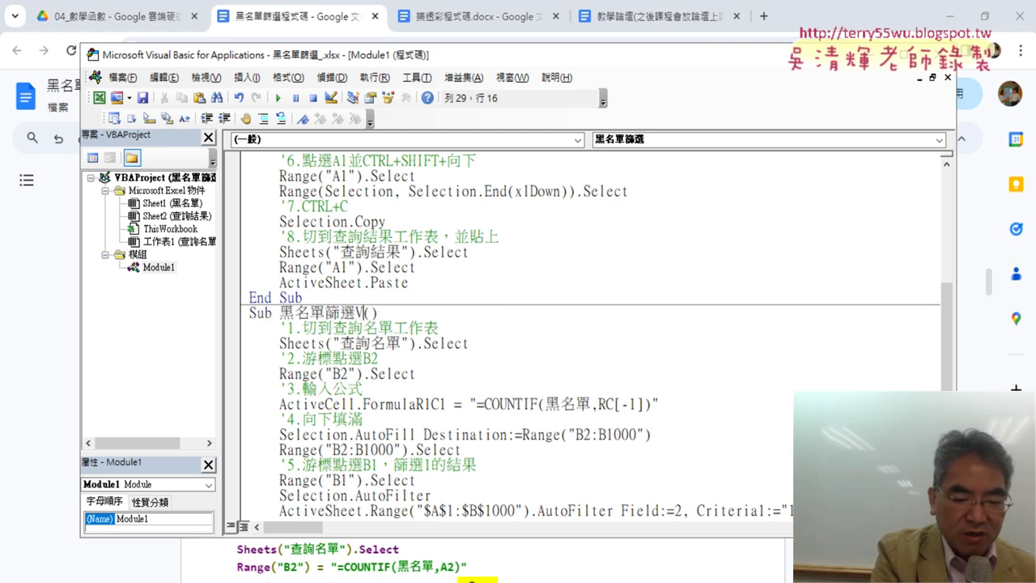
type("B")
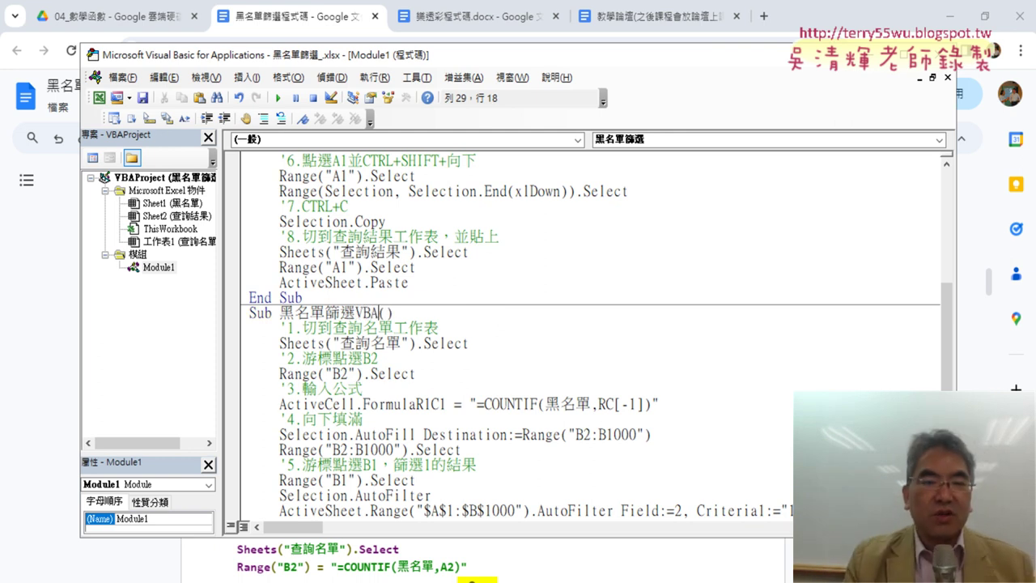
type("A")
scroll(583, 332, "up", 2)
scroll(583, 332, "up", 2)
scroll(583, 332, "up", 1)
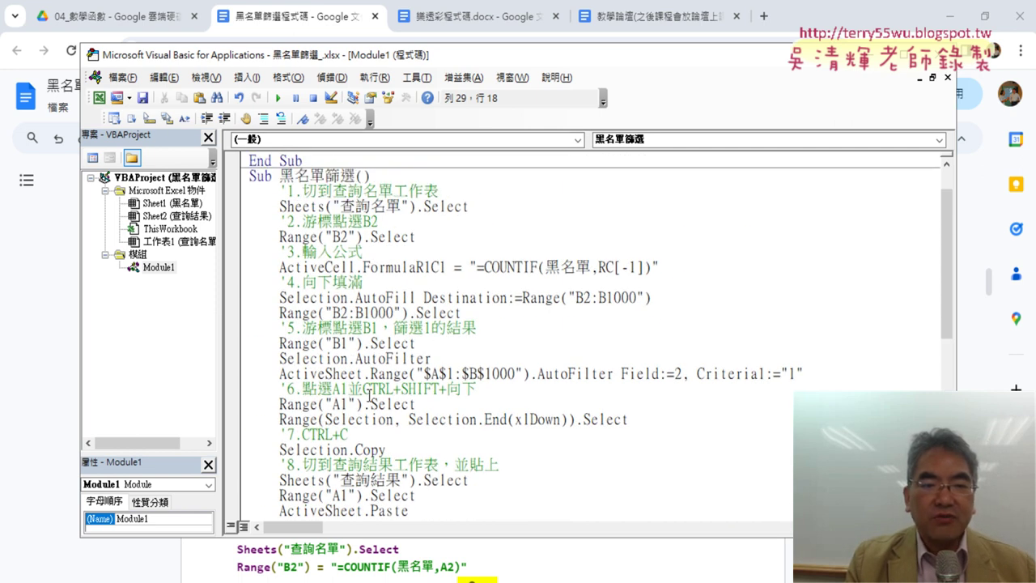
In the copy, delete the text from .Select through ActiveCell to join Range("B2") with the formula line.
scroll(369, 394, "down", 3)
scroll(369, 393, "down", 2)
scroll(369, 394, "down", 2)
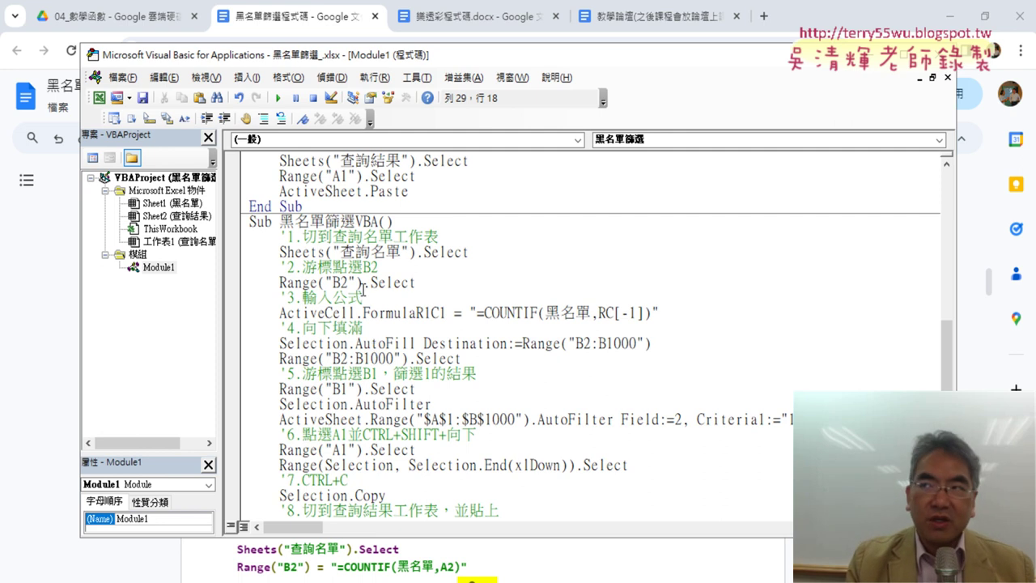
scroll(298, 329, "down", 2)
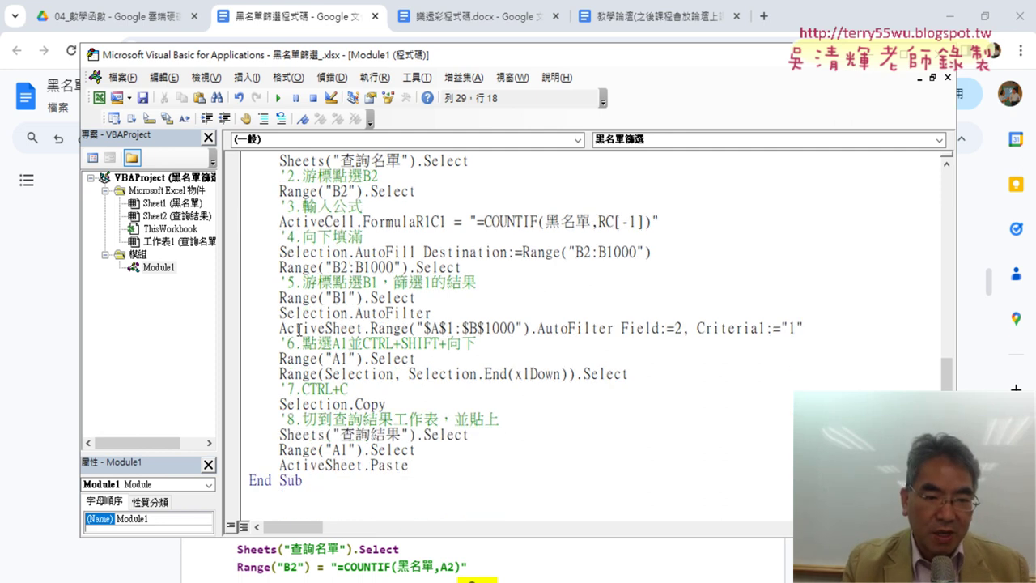
scroll(323, 400, "up", 1)
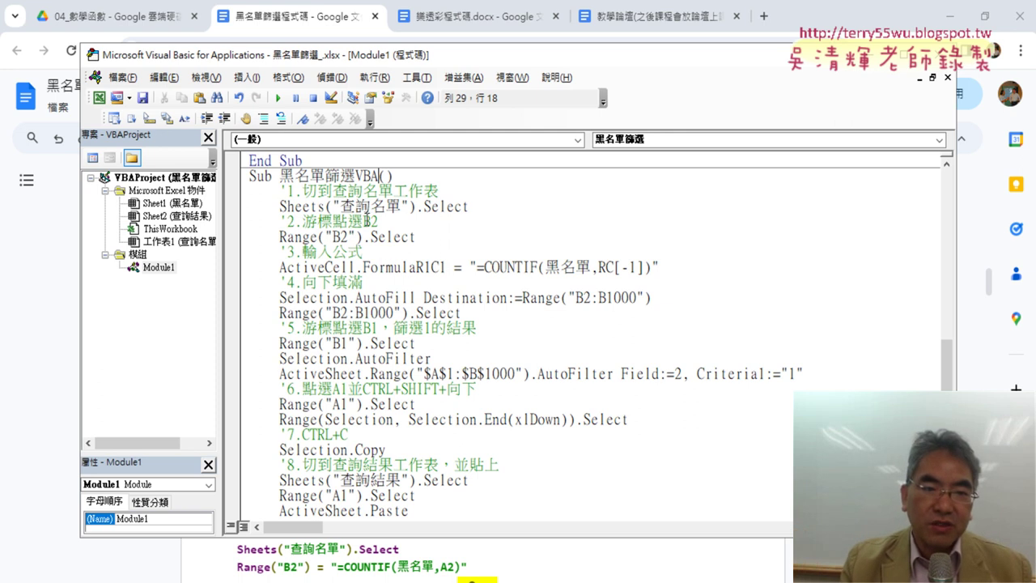
left_click(424, 207)
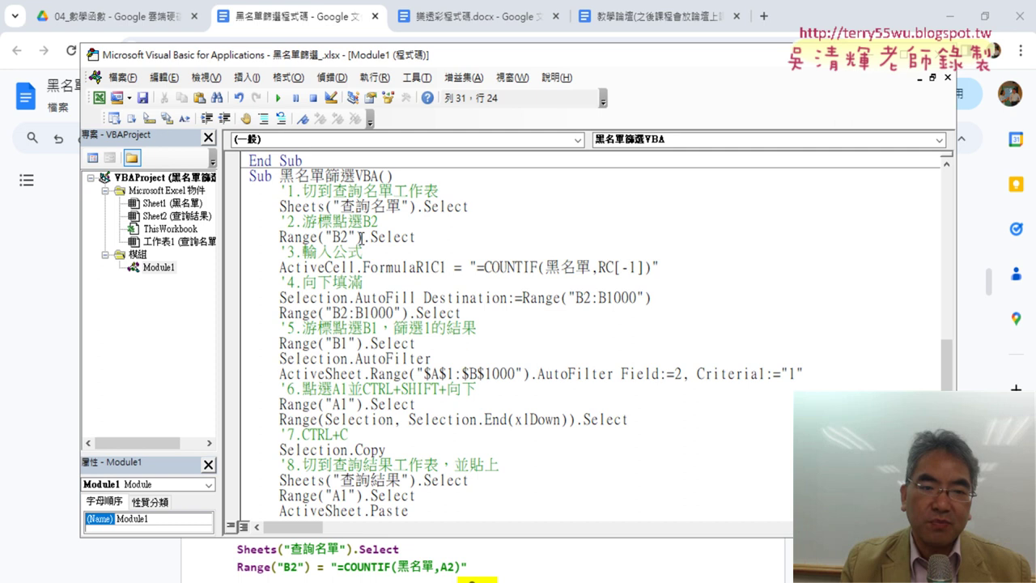
left_click_drag(363, 238, 425, 240)
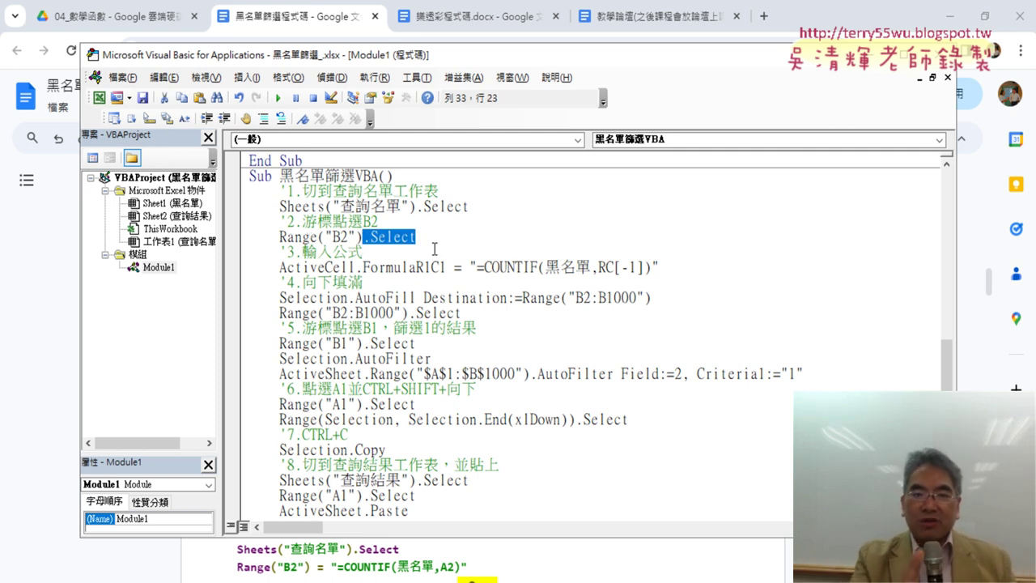
left_click(313, 240)
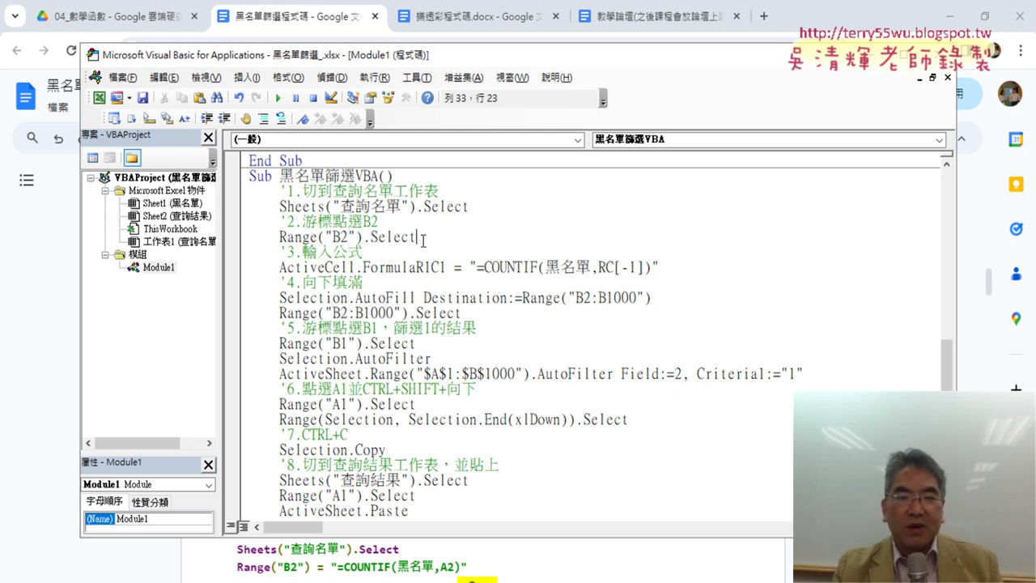
left_click_drag(422, 240, 287, 238)
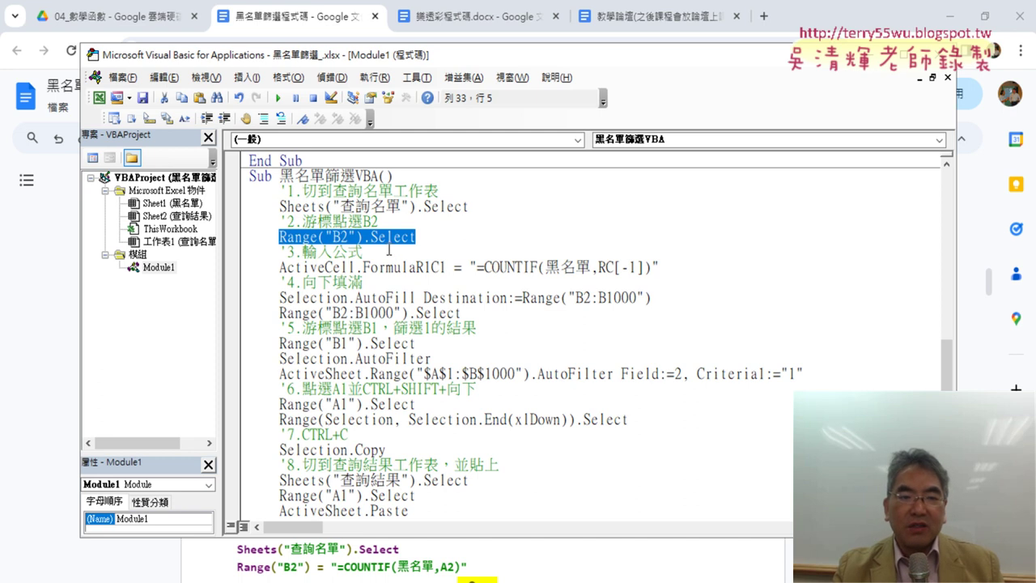
left_click_drag(354, 267, 294, 267)
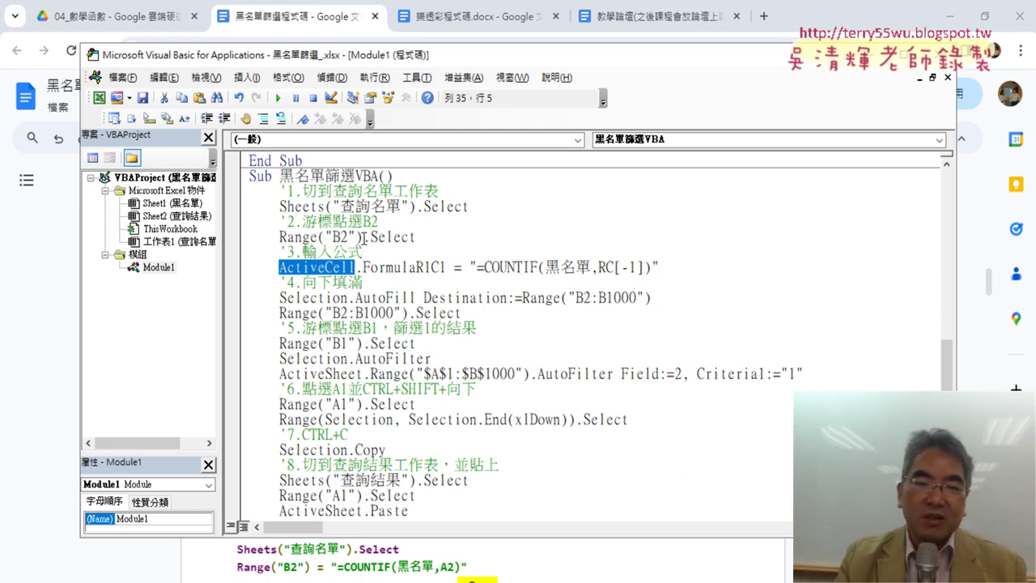
left_click_drag(363, 237, 348, 266)
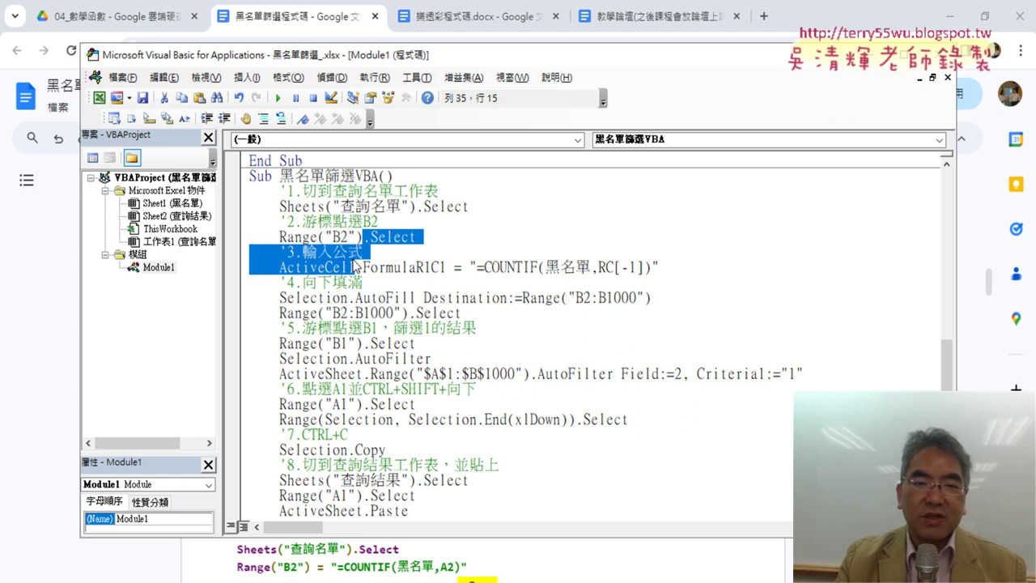
key("Delete")
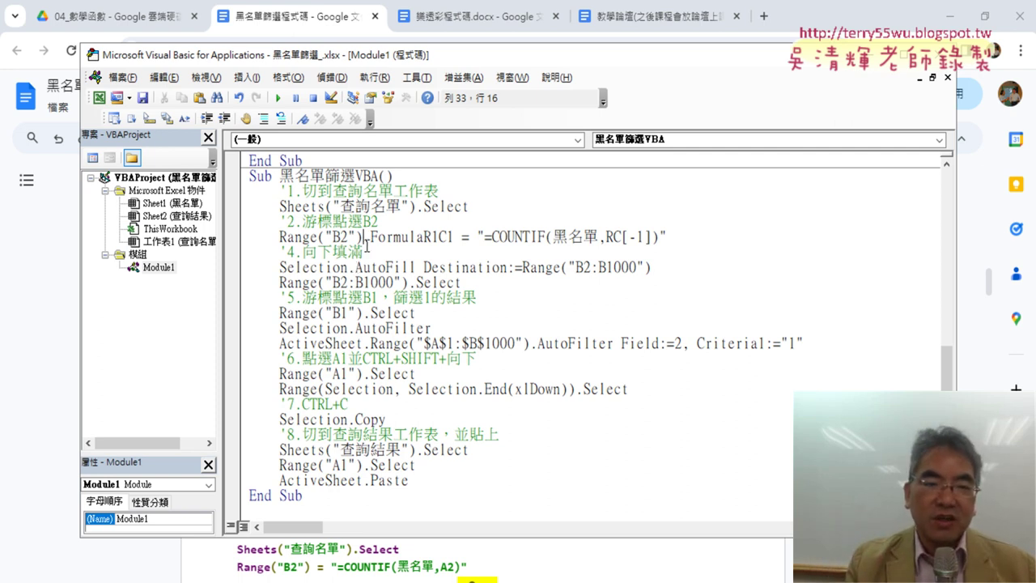
Remove .FormulaR1C1 so the line reads Range("B2") = "=COUNTIF(黑名單,RC[-1])".
left_click_drag(365, 237, 446, 240)
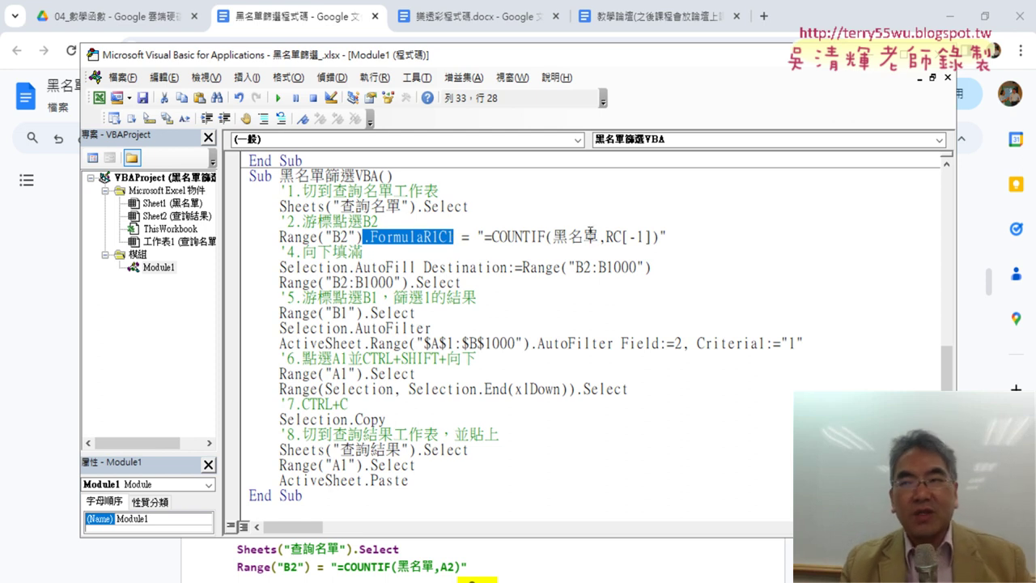
key("Delete")
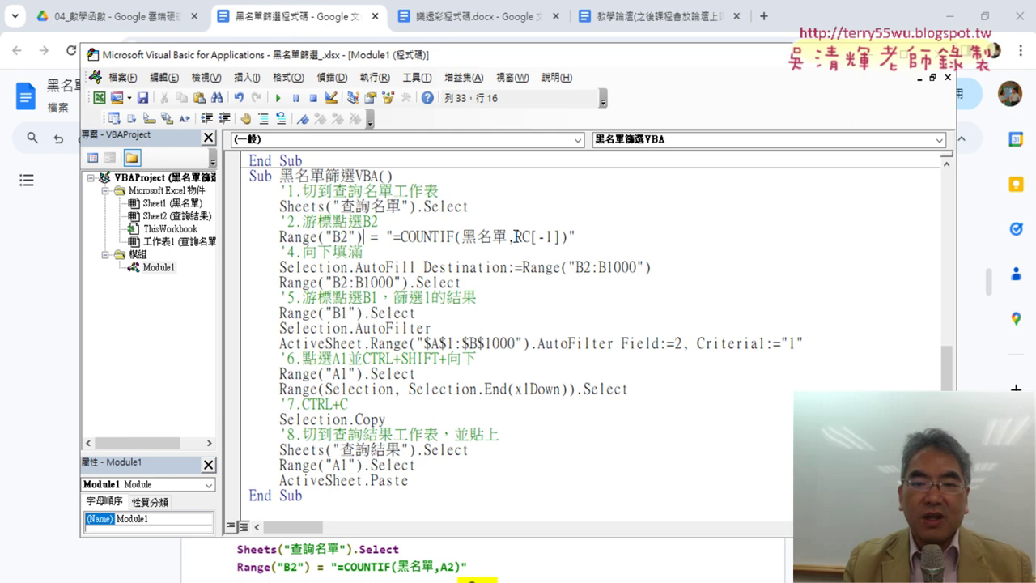
left_click_drag(514, 236, 553, 241)
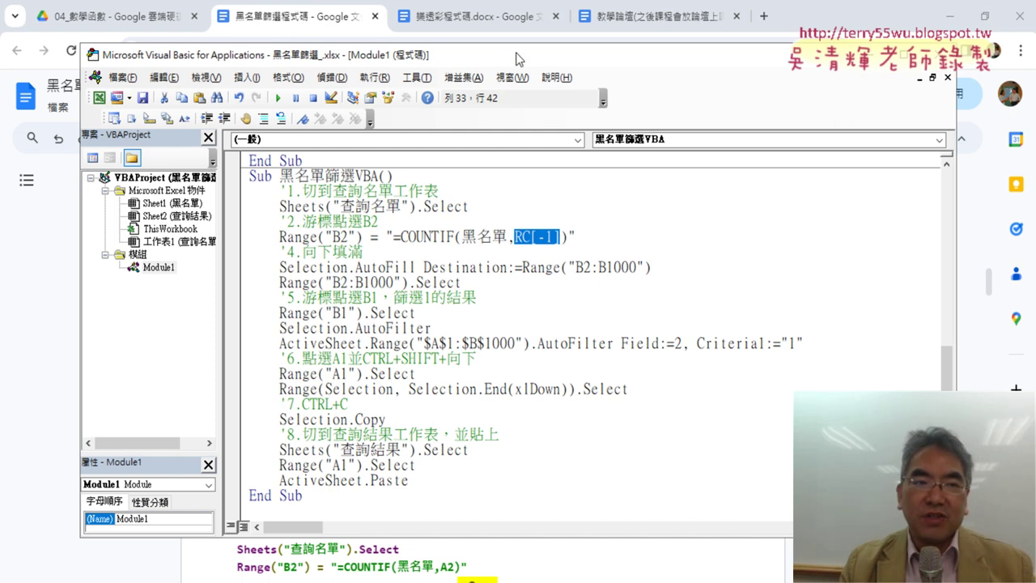
left_click(950, 16)
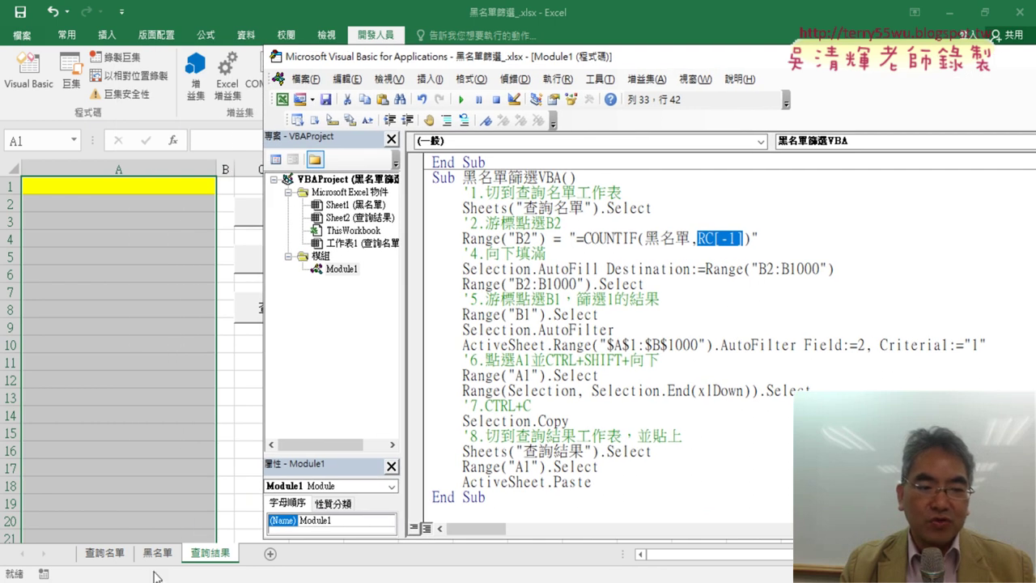
Show the 查詢名單 sheet with the VBA editor moved aside to reveal column B's results.
left_click(105, 559)
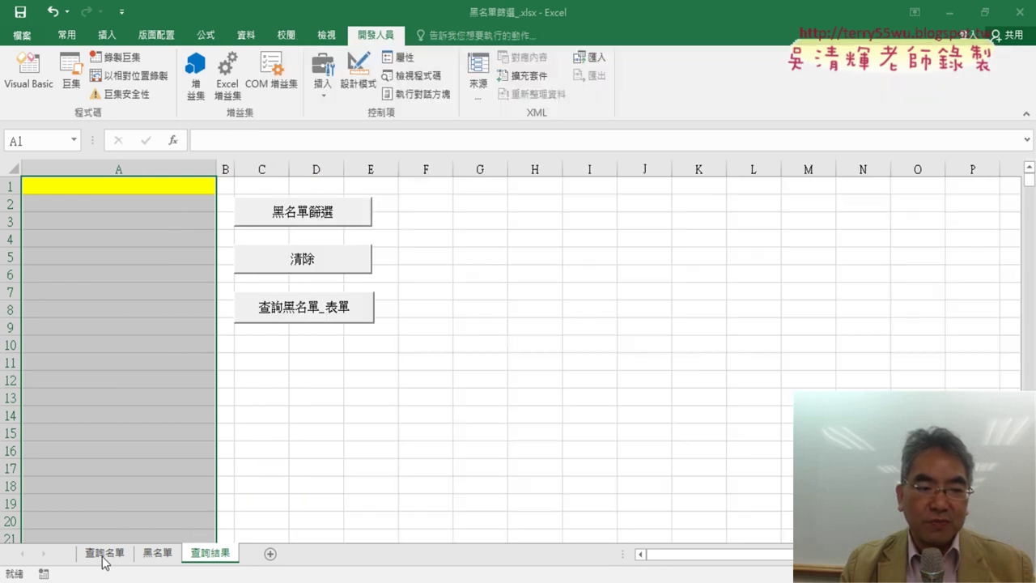
left_click(106, 553)
left_click(335, 210)
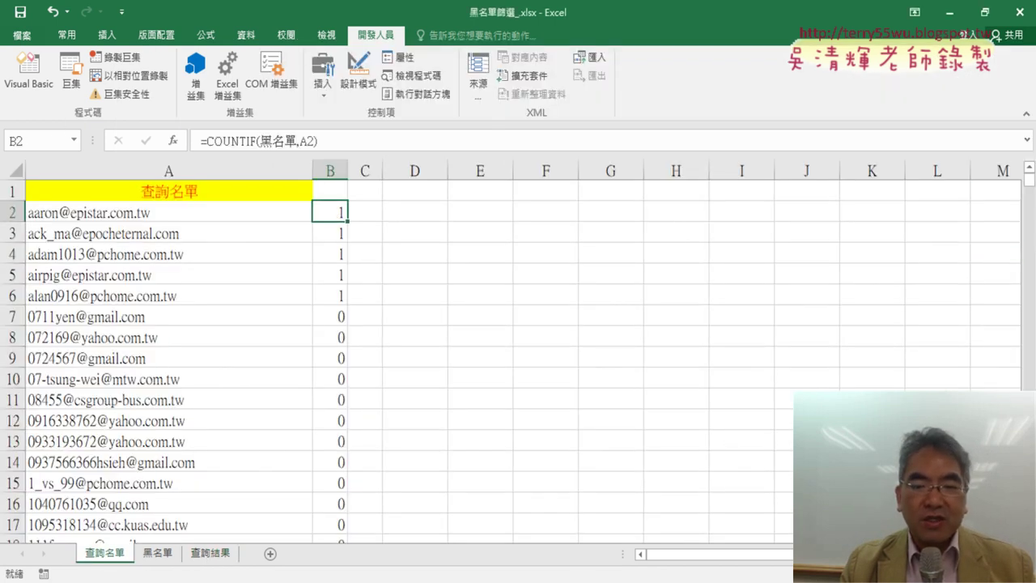
key("alt+F11")
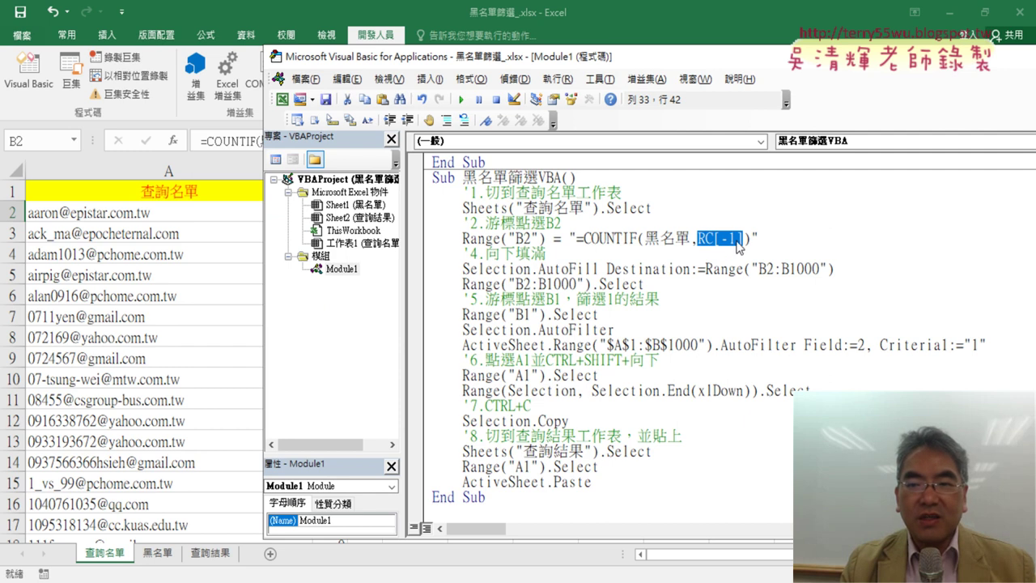
left_click_drag(704, 56, 805, 56)
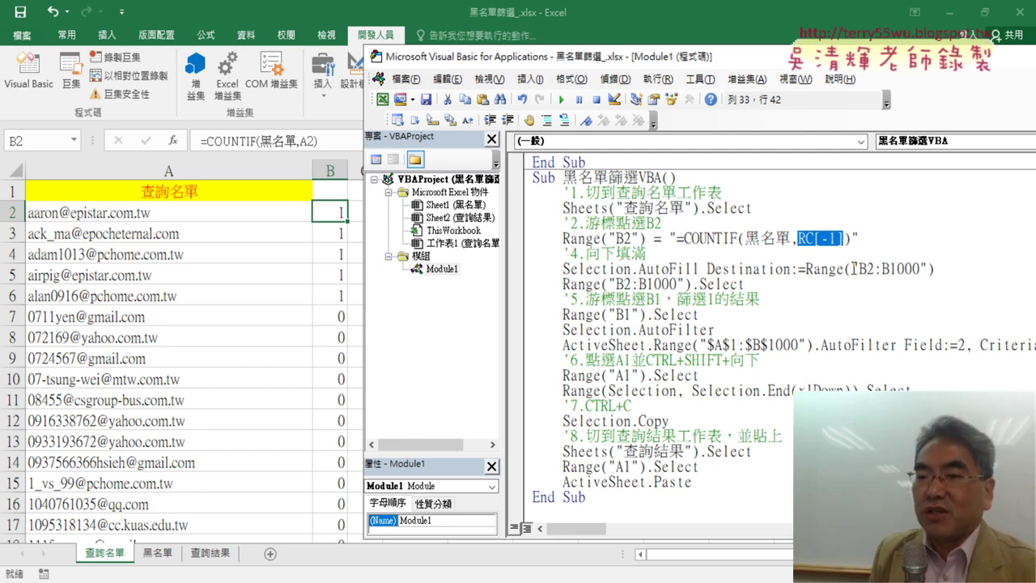
Annotate how RC[-1] in the code corresponds to A2 in cell B2's COUNTIF formula.
left_click(801, 238)
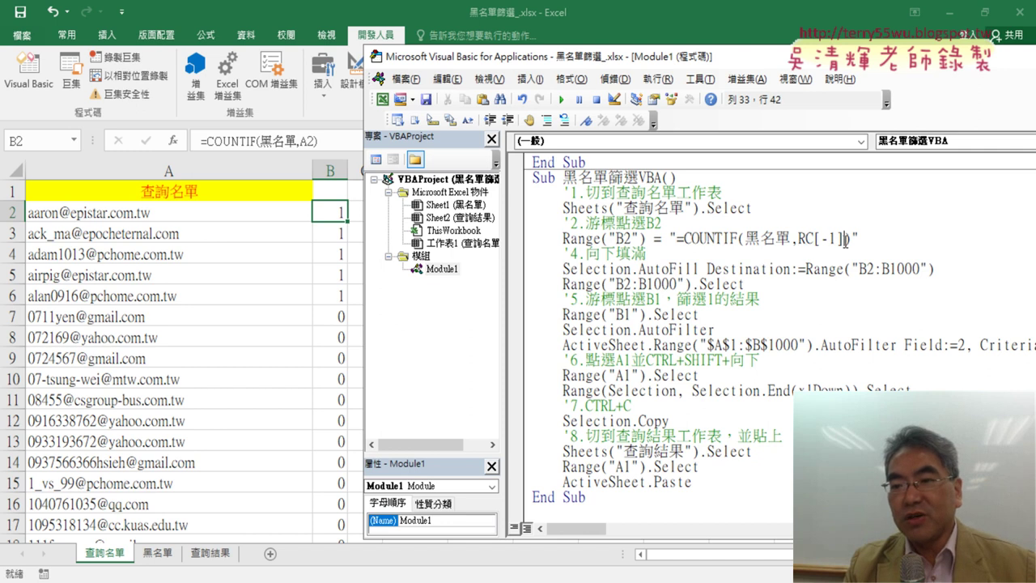
left_click_drag(846, 239, 813, 238)
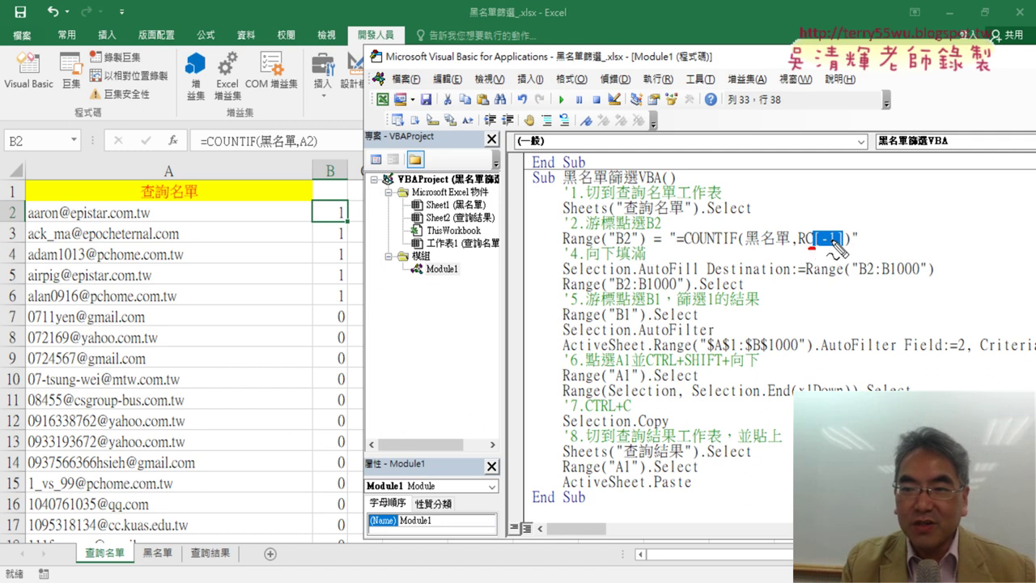
left_click_drag(801, 247, 813, 247)
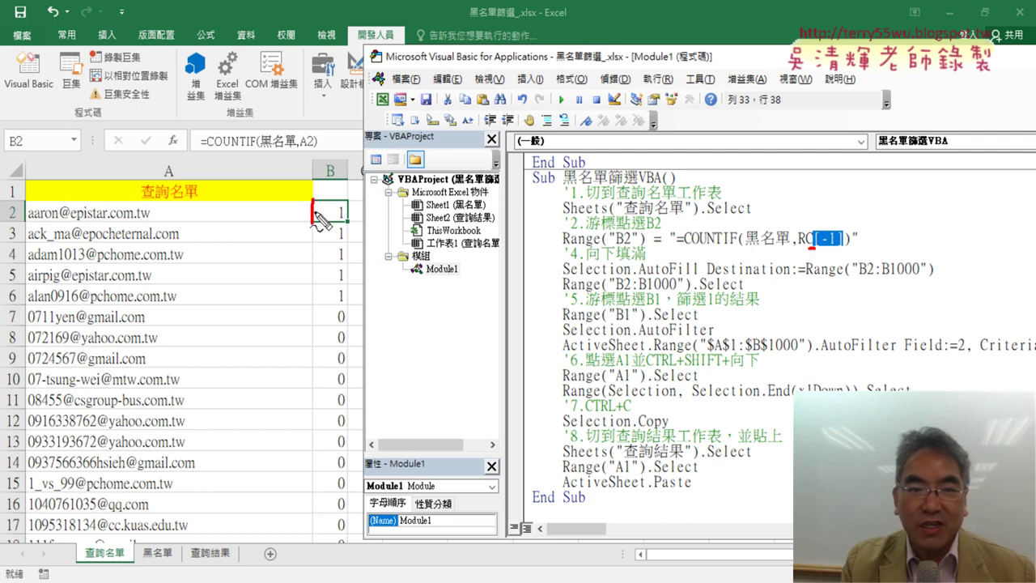
mouse_move(348, 197)
left_mouse_down()
mouse_move(336, 224)
mouse_move(314, 226)
left_mouse_up()
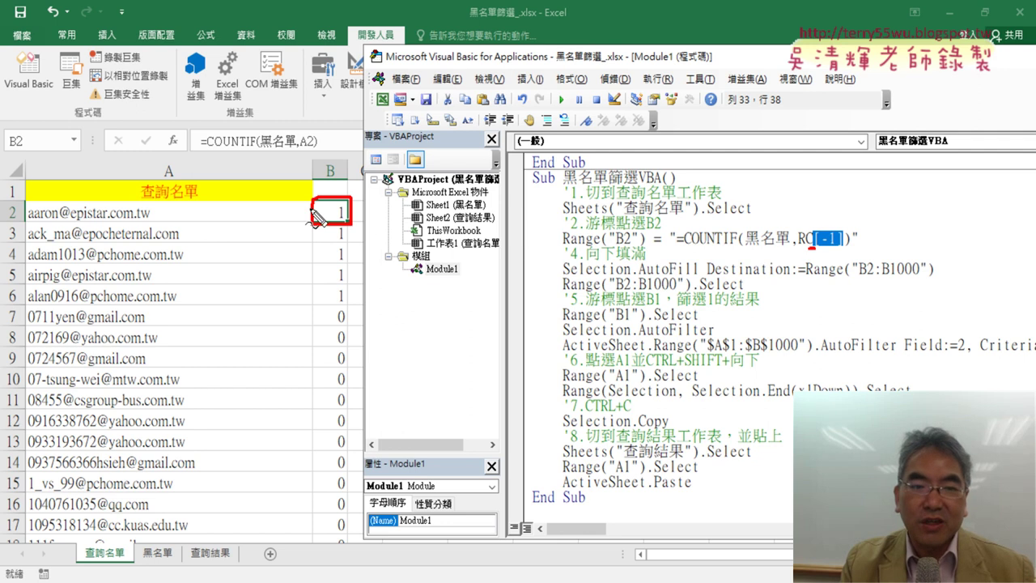
left_click_drag(790, 204, 849, 248)
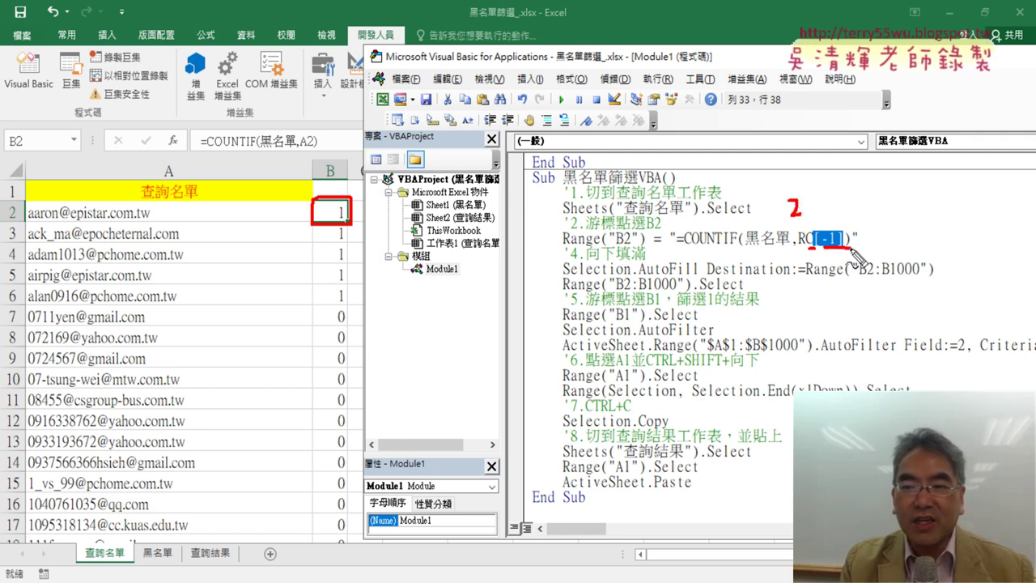
left_click_drag(299, 148, 318, 148)
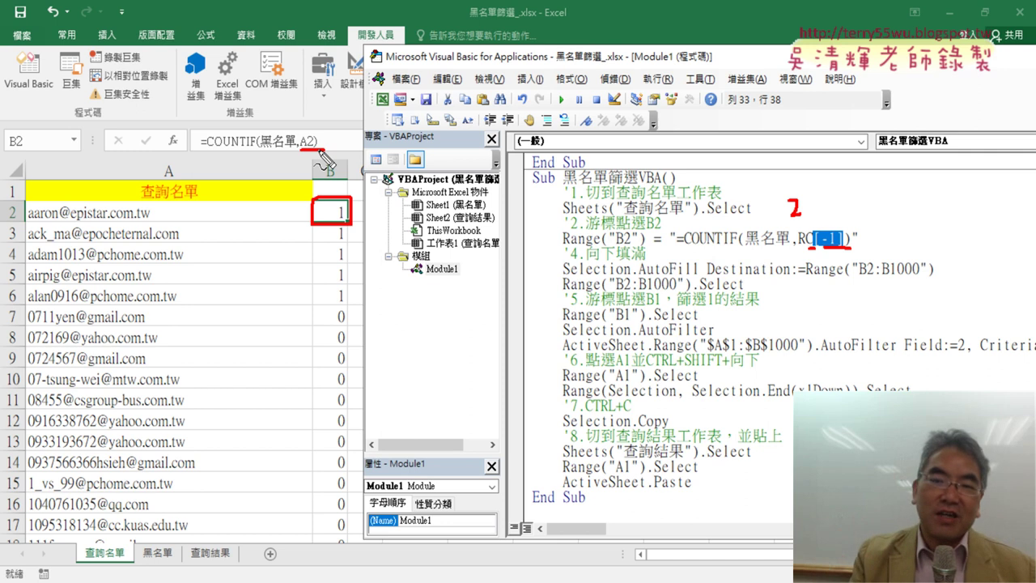
Swap the code's RC[-1] formula for =COUNTIF(黑名單,A2) copied from cell B2's formula bar.
key("Escape")
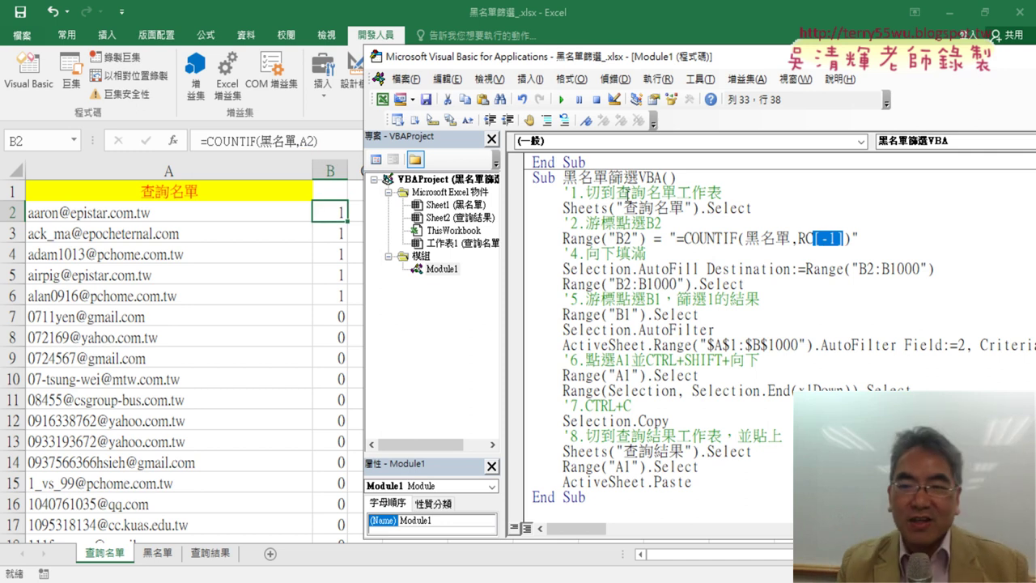
left_click_drag(678, 238, 849, 240)
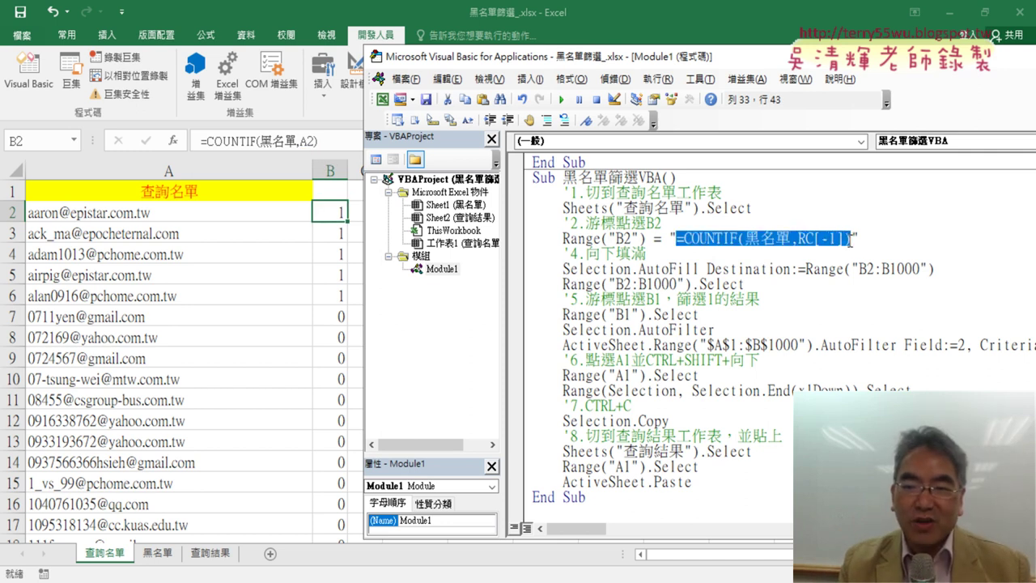
key("Delete")
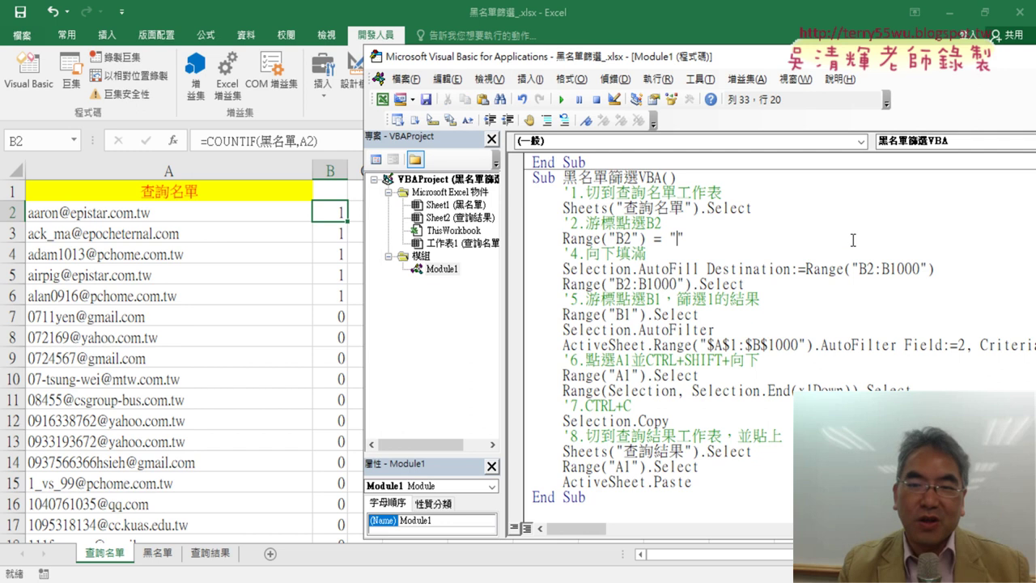
left_click(320, 139)
left_click_drag(320, 139, 212, 140)
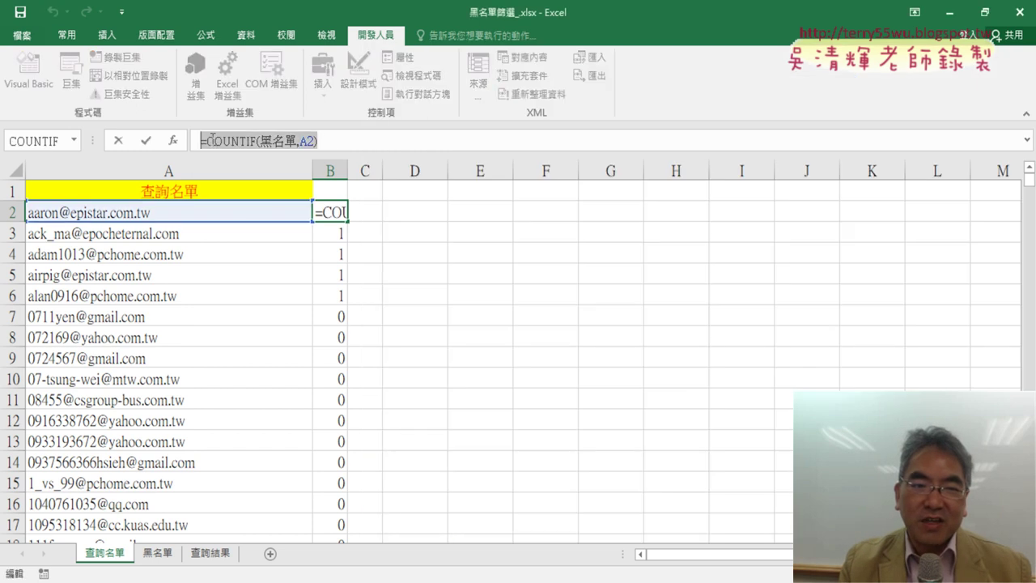
right_click(251, 143)
left_click(271, 172)
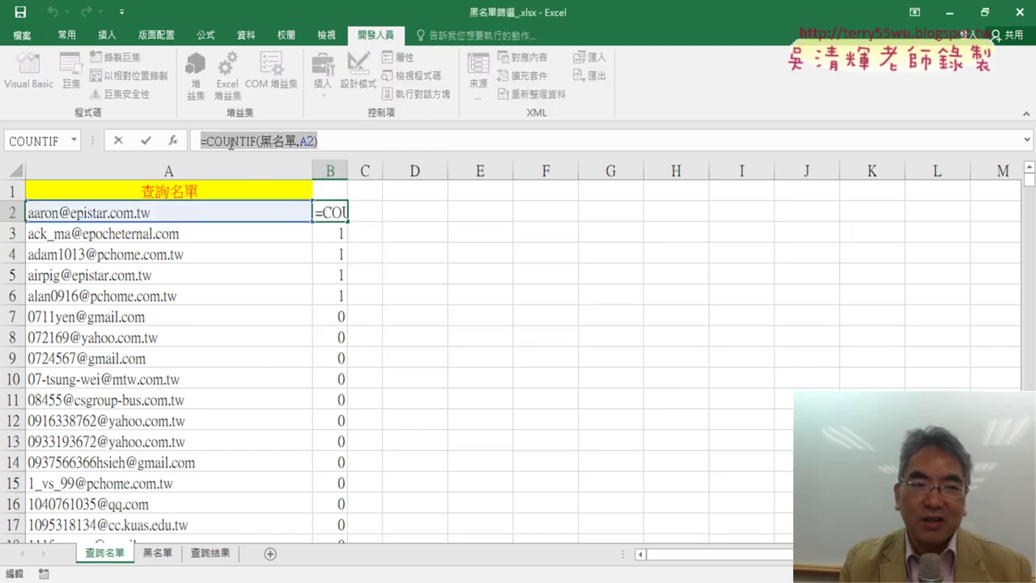
left_click(119, 141)
left_click(28, 73)
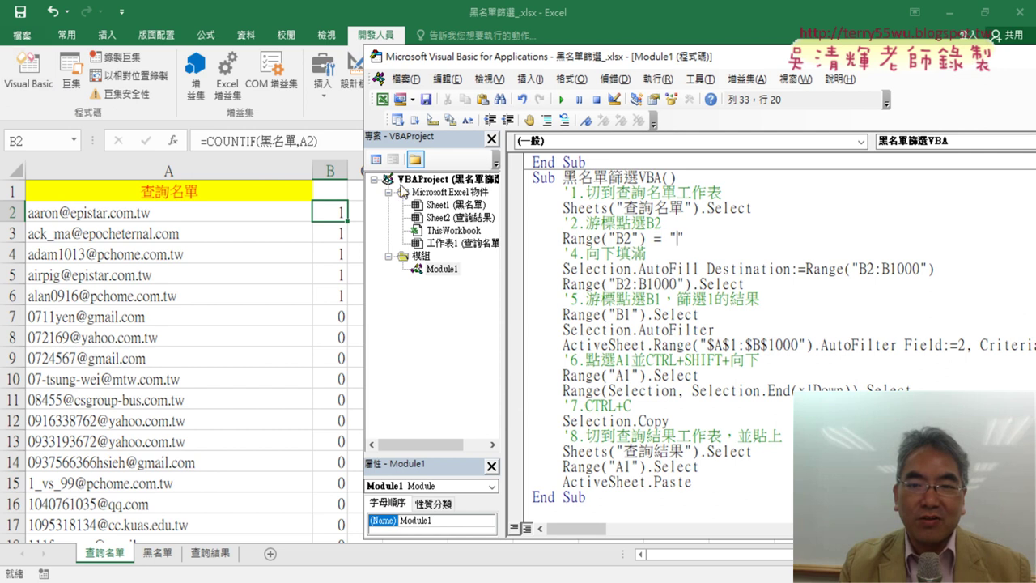
type("\"")
right_click(676, 237)
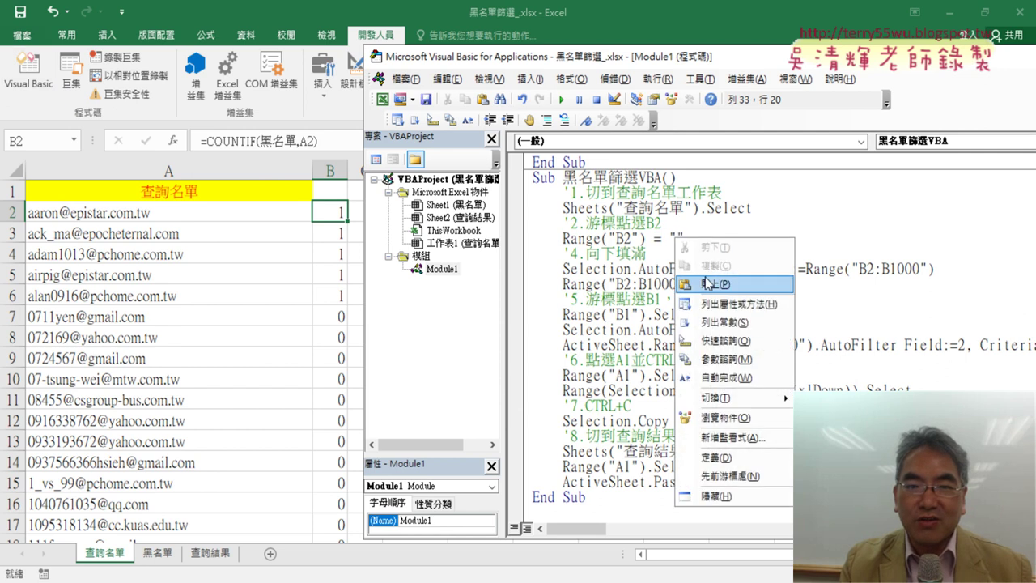
left_click(706, 280)
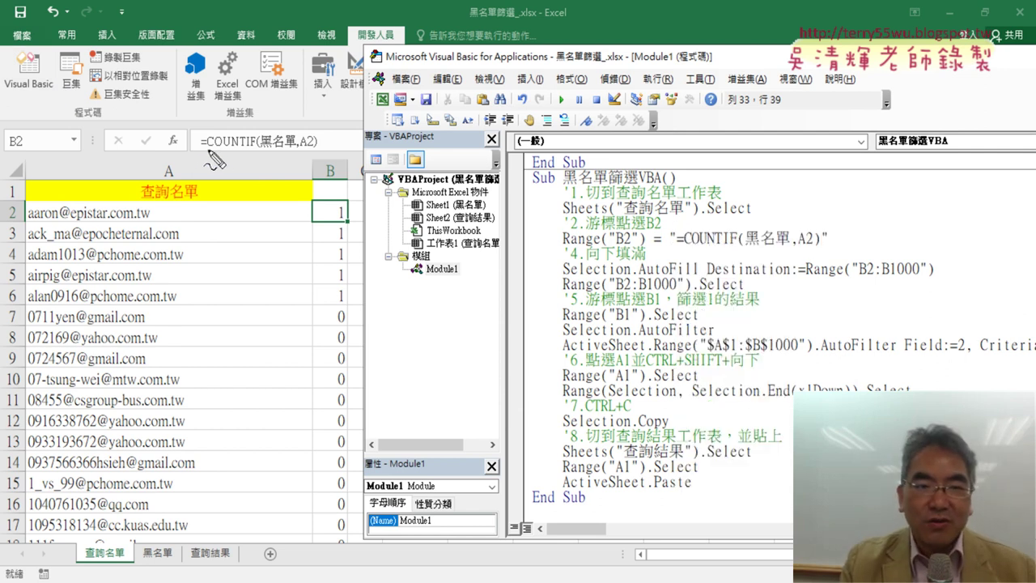
mouse_move(202, 148)
left_mouse_down()
mouse_move(313, 149)
mouse_move(341, 99)
mouse_move(764, 207)
left_mouse_up()
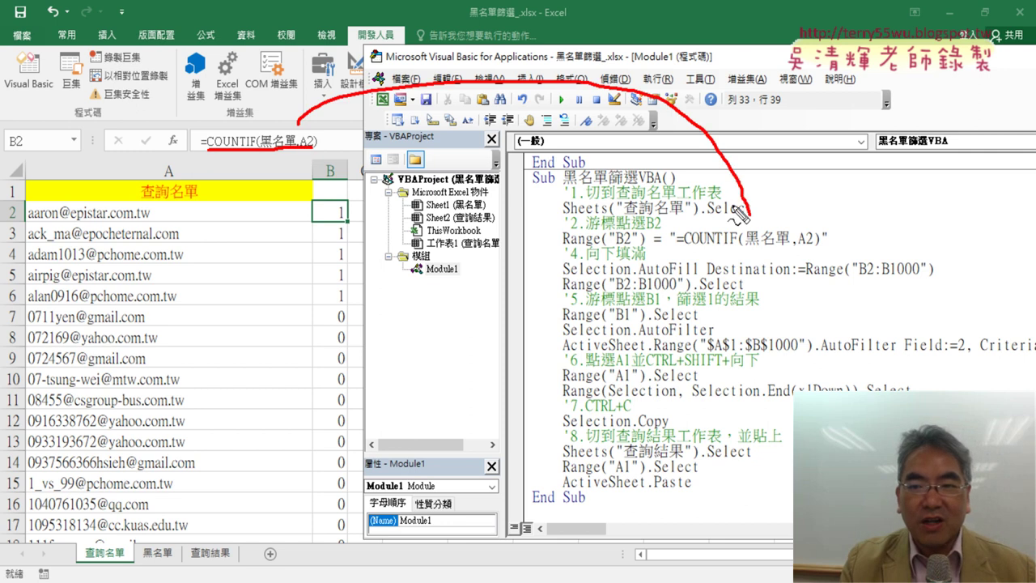
left_click_drag(712, 261, 809, 253)
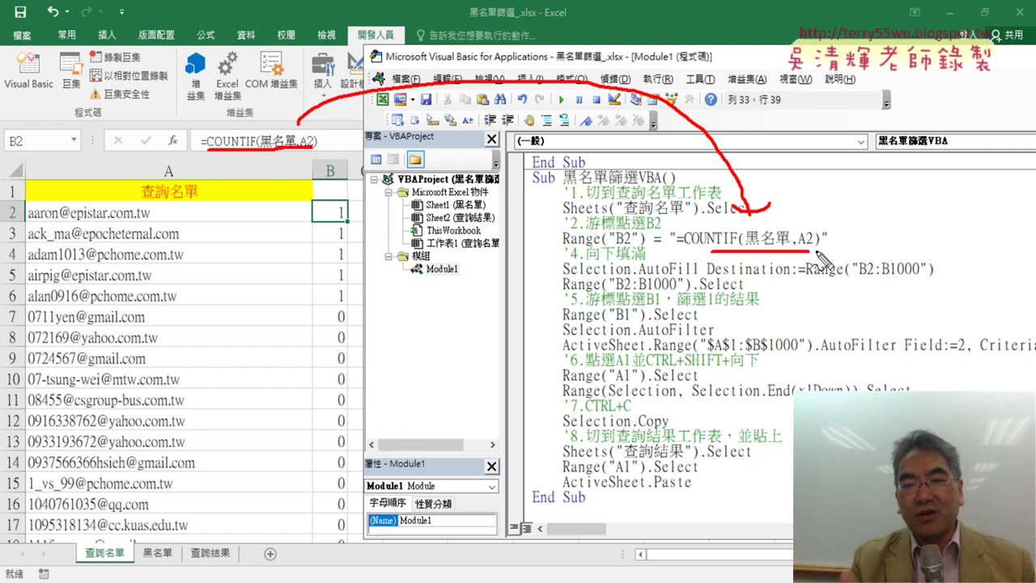
key("Escape")
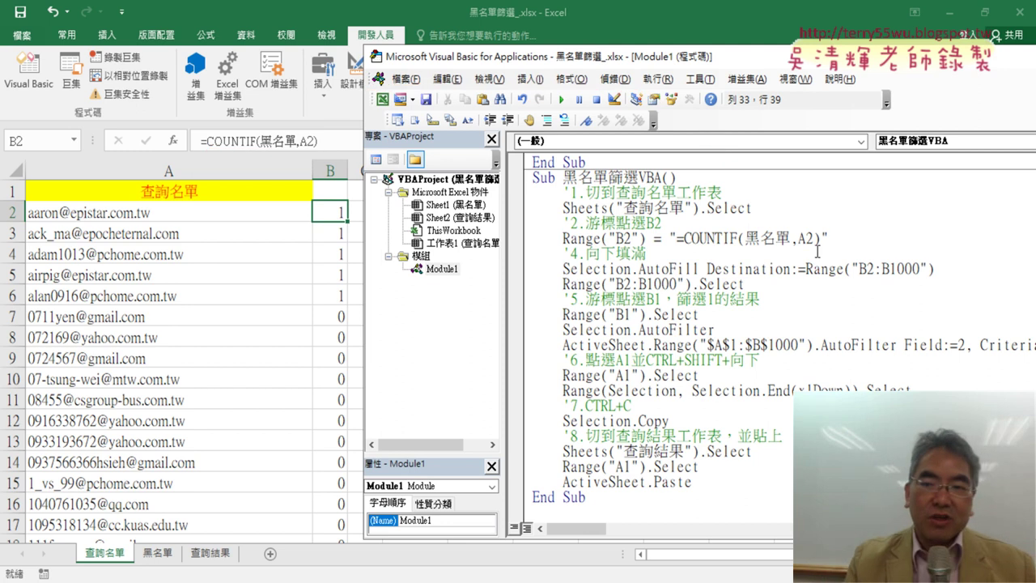
left_click_drag(564, 237, 830, 244)
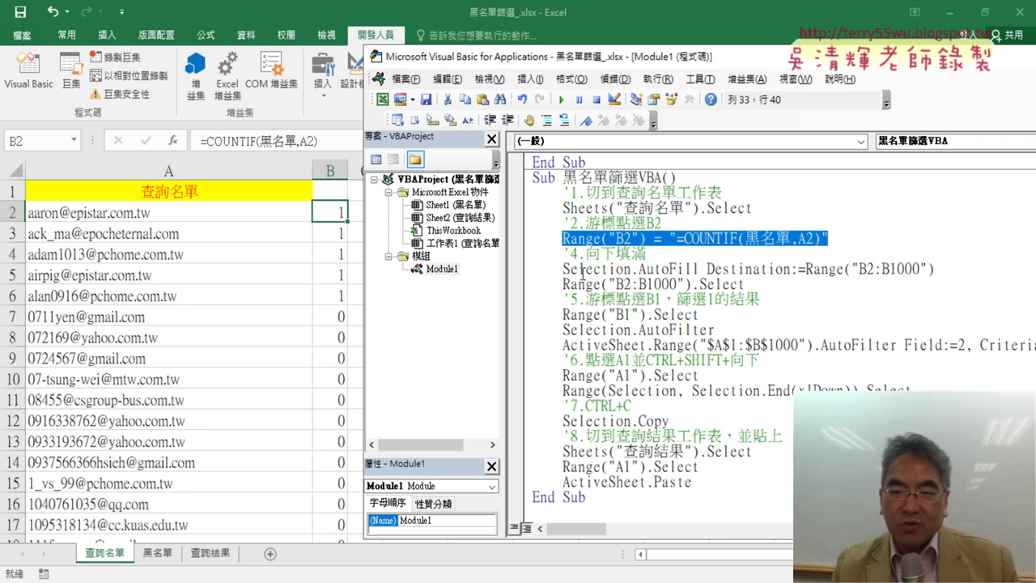
Replace Selection in the AutoFill line with Range("B2").
left_click(646, 239)
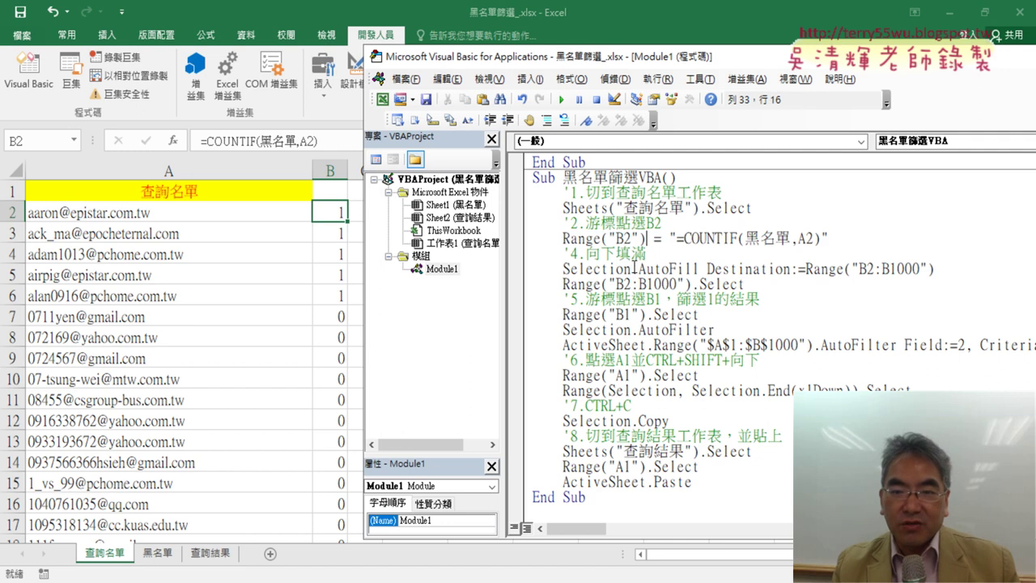
left_click_drag(646, 240, 576, 240)
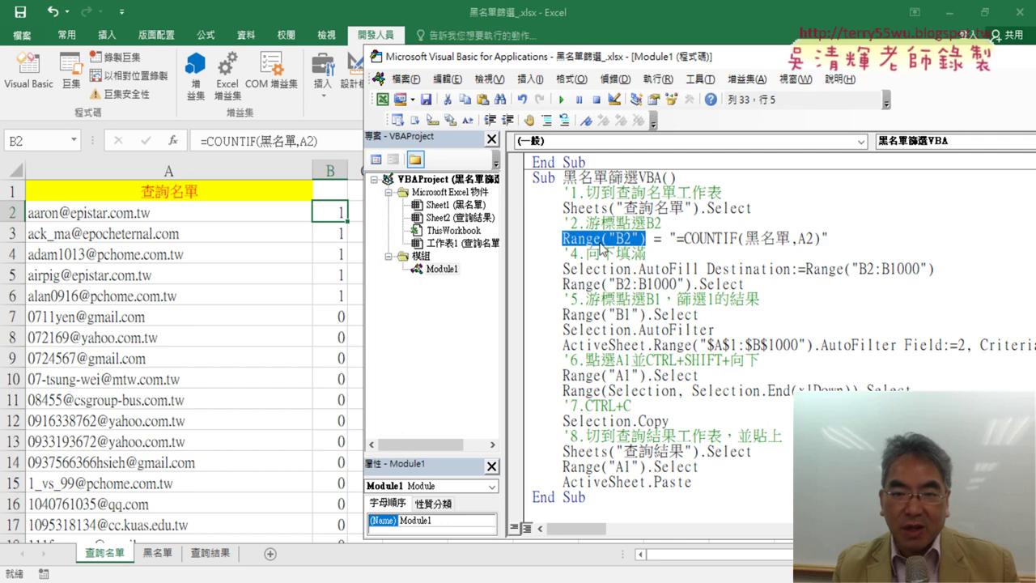
right_click(601, 246)
left_click(631, 268)
left_click_drag(631, 269, 570, 269)
right_click(574, 271)
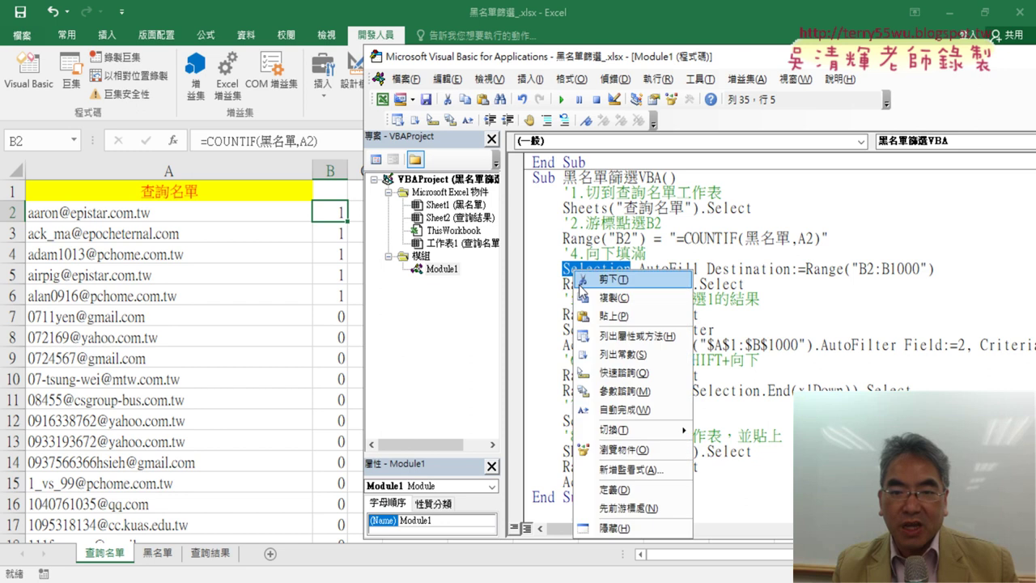
left_click(600, 316)
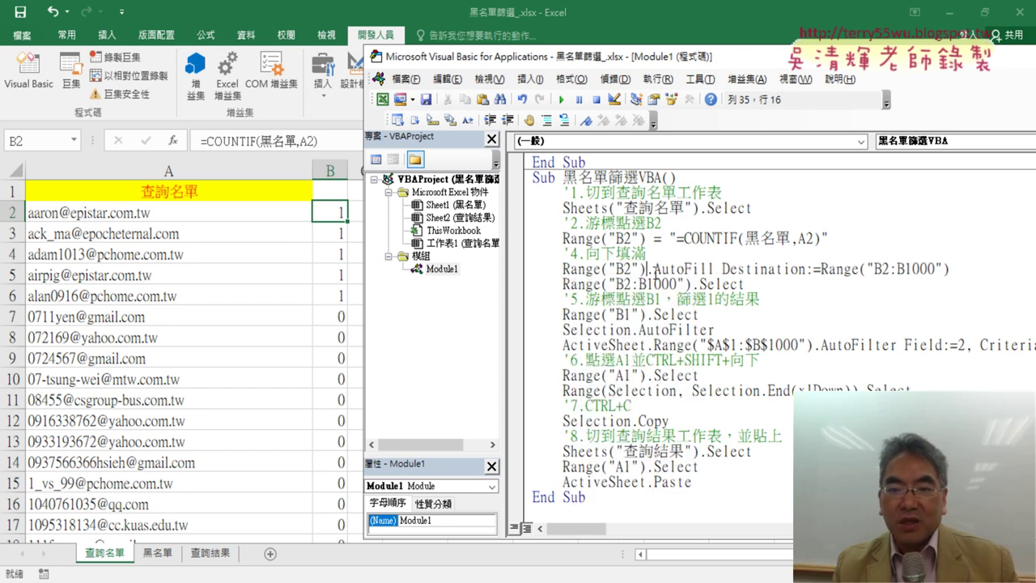
left_click_drag(652, 269, 945, 268)
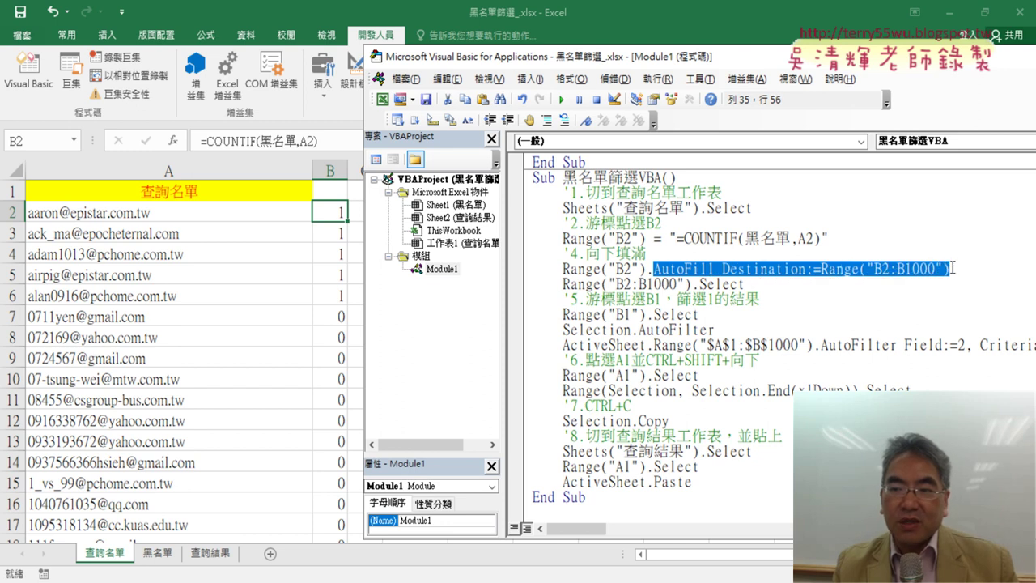
Delete the Range("B2:B1000").Select line and its leftover blank line.
left_click_drag(953, 269, 952, 285)
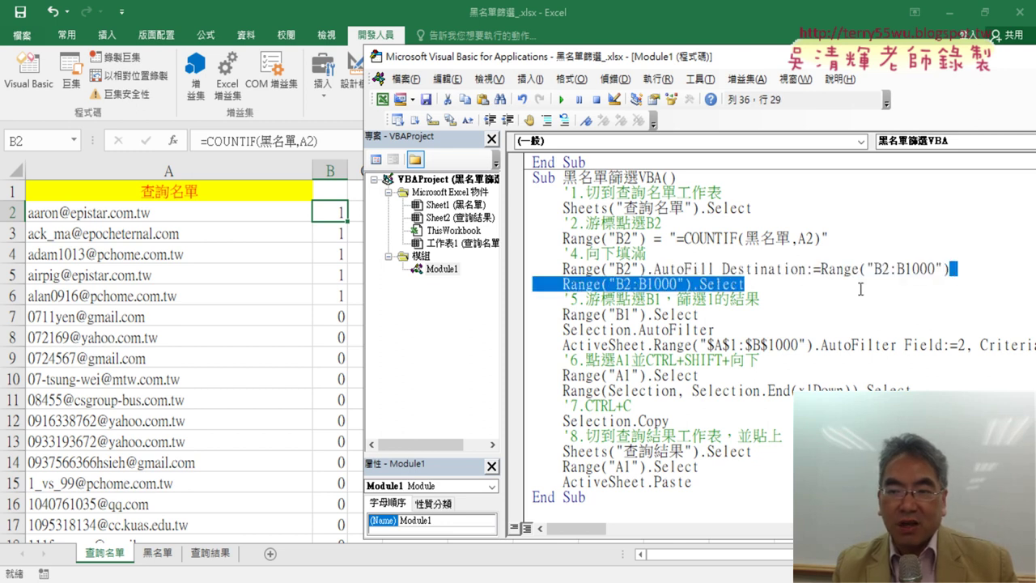
left_click_drag(744, 284, 496, 286)
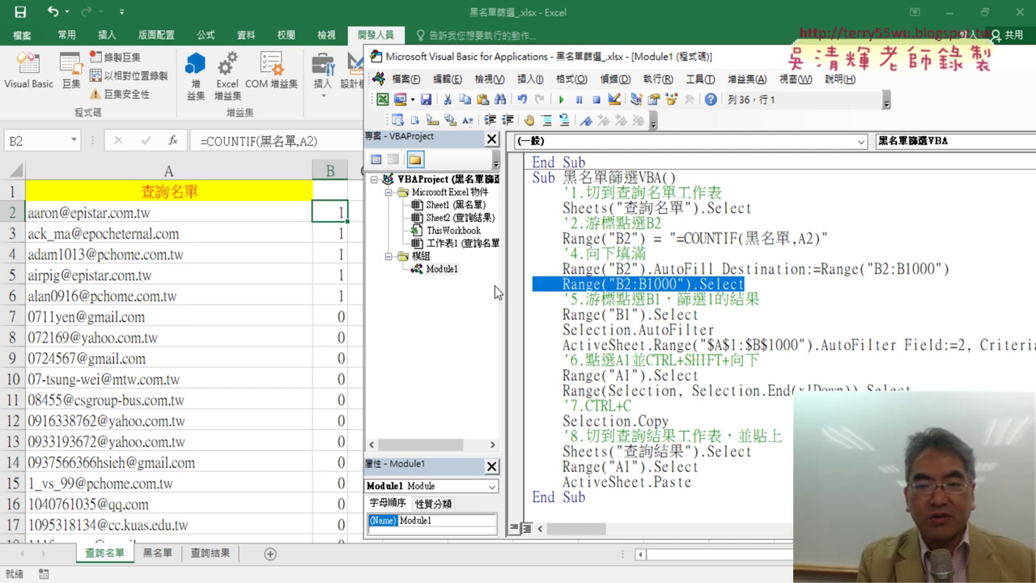
key("Delete")
key("BackSpace")
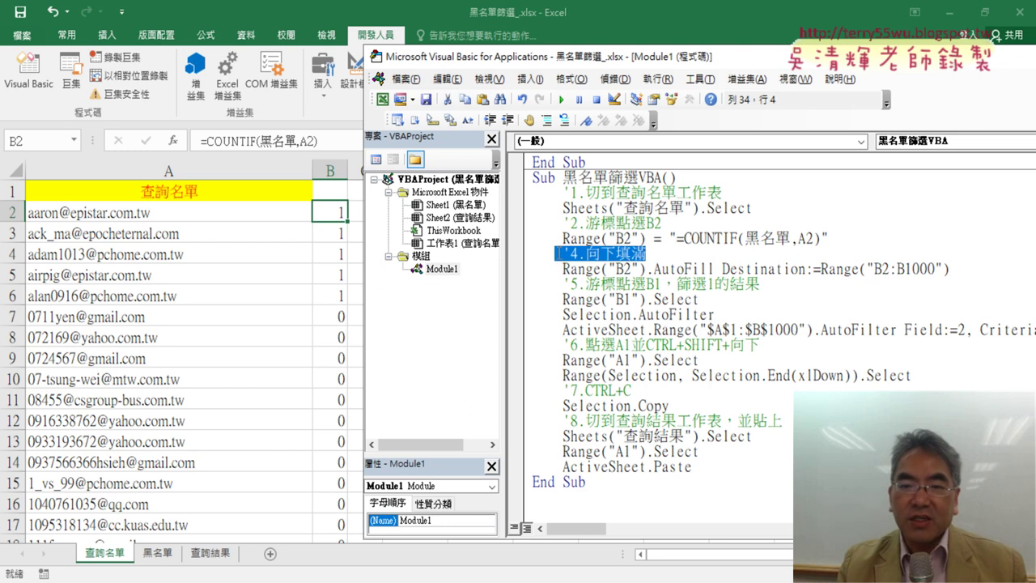
Delete the '4.向下填滿 and '2.游標點選B2 comment lines.
left_click_drag(674, 254, 498, 253)
key("Delete")
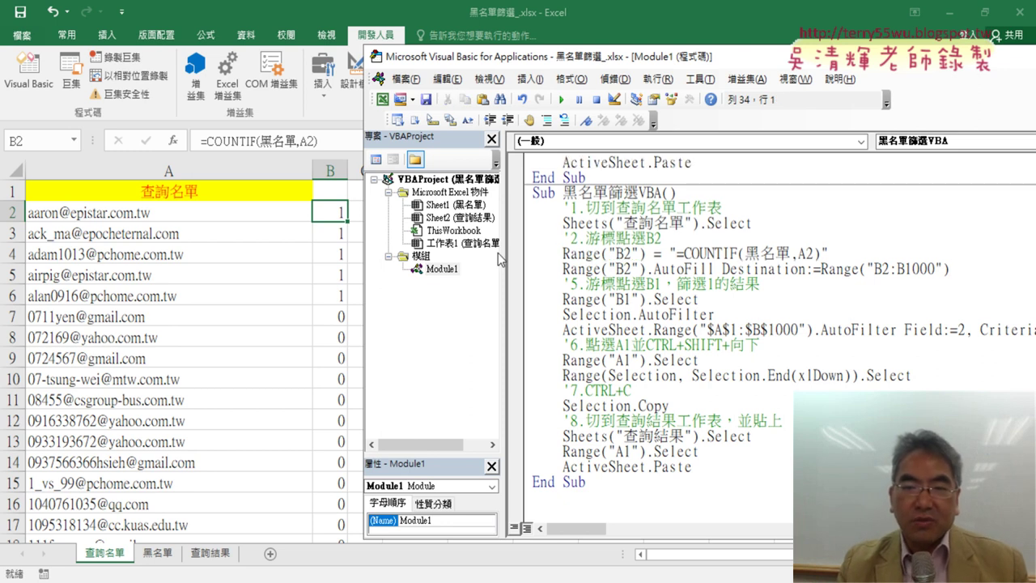
left_click_drag(694, 236, 486, 243)
key("Delete")
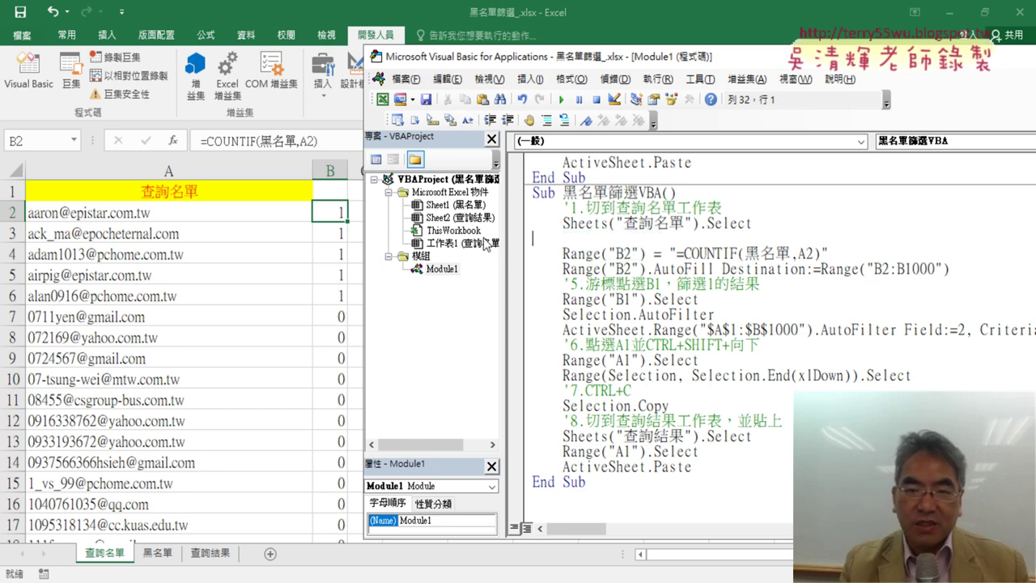
key("Delete")
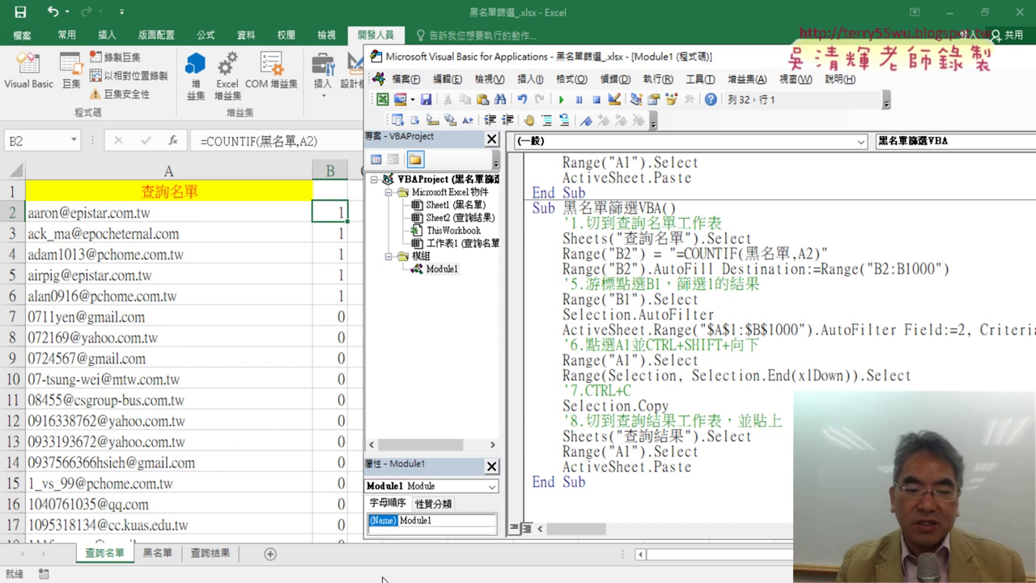
Overwrite the first step's comment with '1.COUNTIF查詢, as in the reference code.
left_click(384, 579)
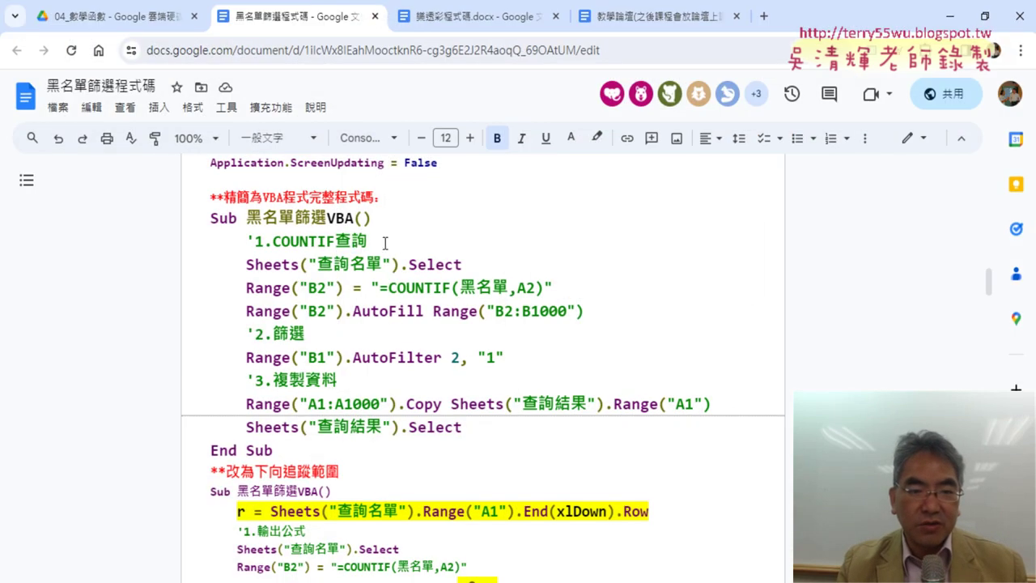
left_click_drag(385, 243, 247, 245)
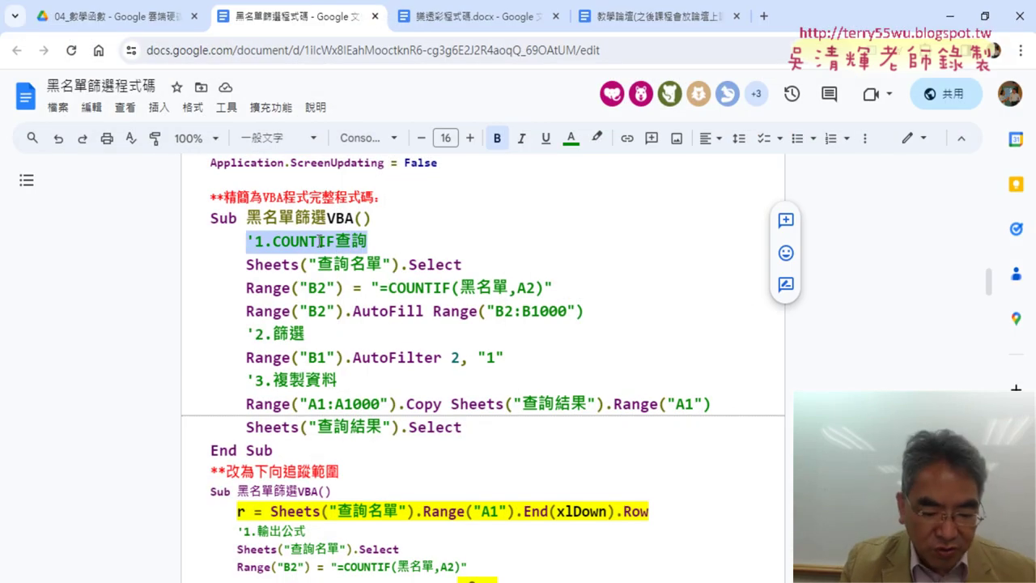
key("alt+Tab")
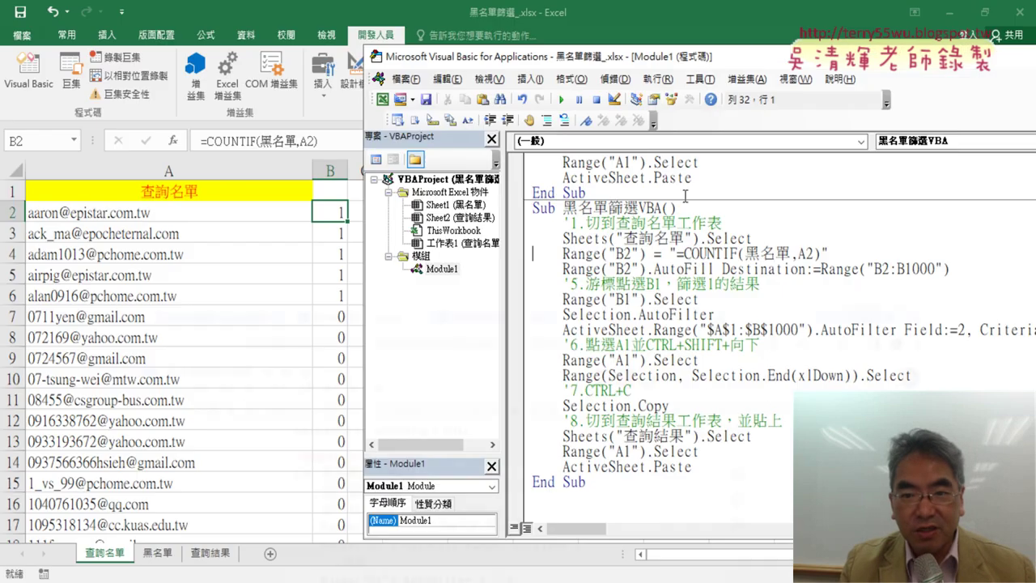
left_click_drag(719, 227, 564, 228)
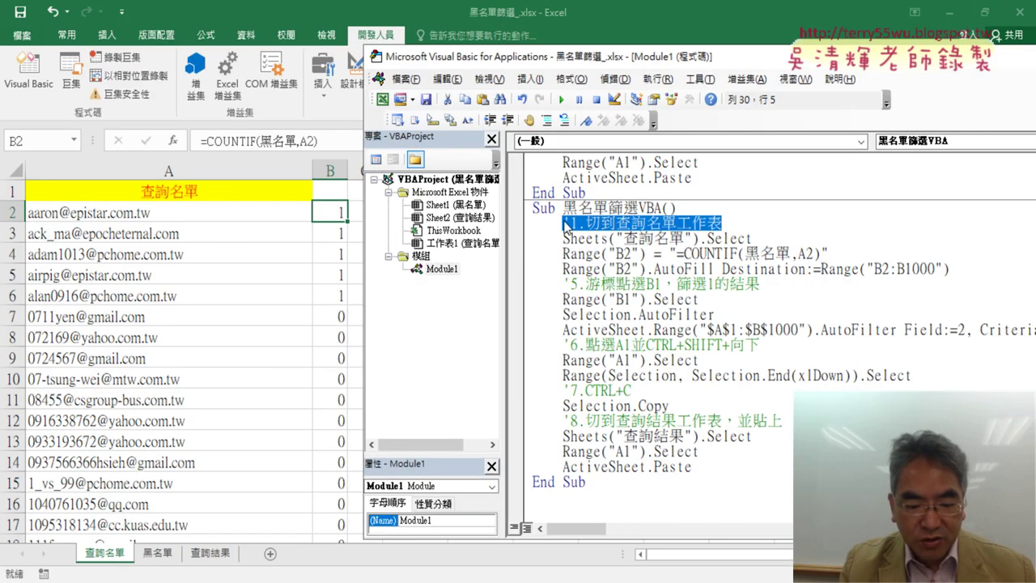
type("'1.COUNTIF查詢")
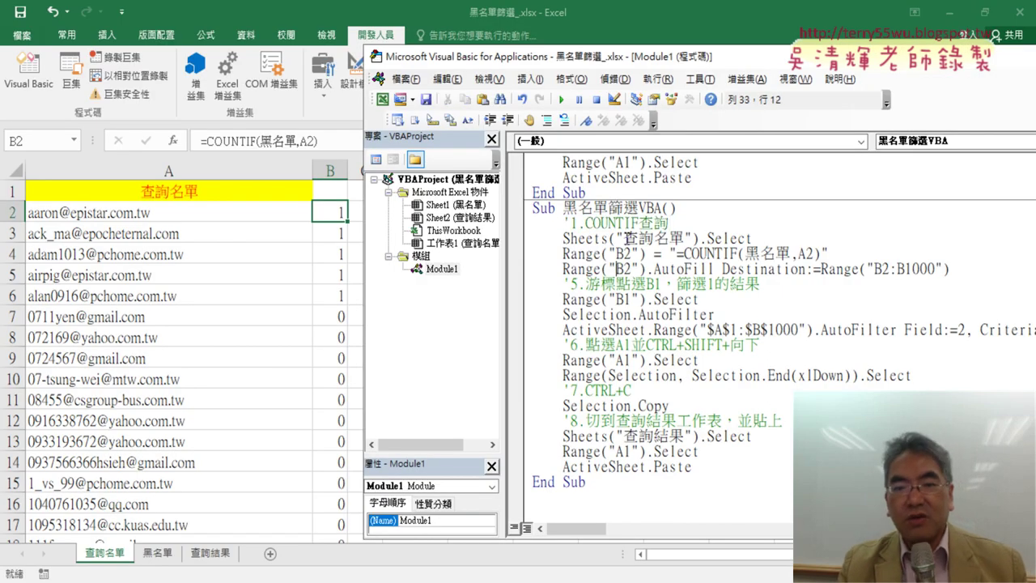
left_click_drag(951, 269, 535, 245)
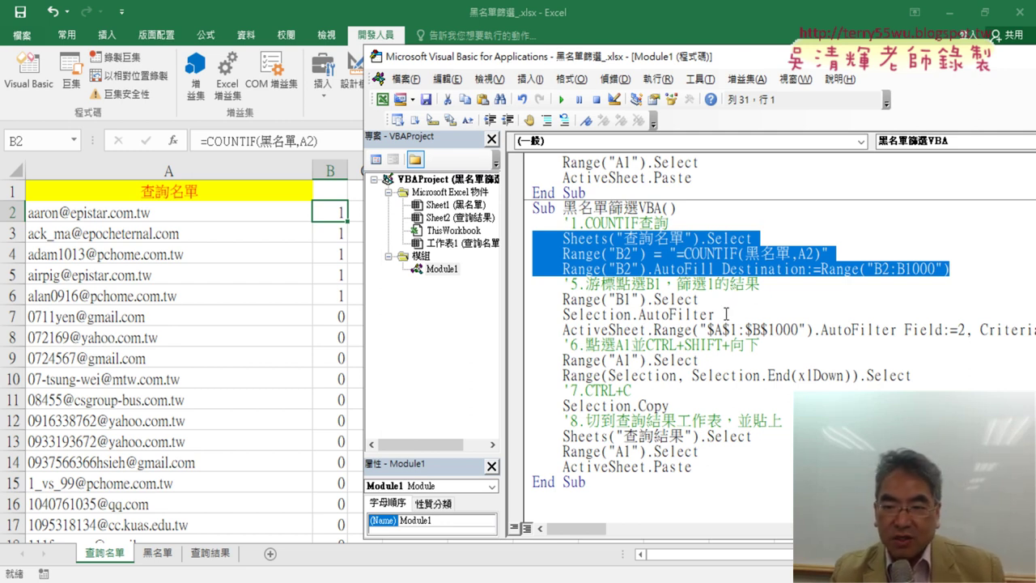
Widen the code window and delete the Range("B1").Select and Selection.AutoFilter lines.
left_click_drag(503, 303, 467, 303)
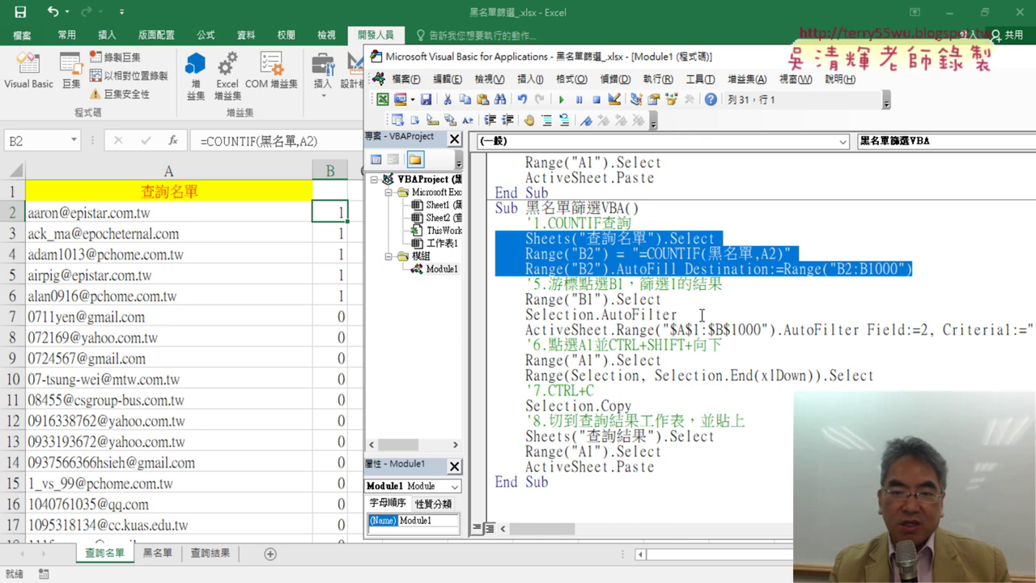
left_click_drag(702, 315, 459, 299)
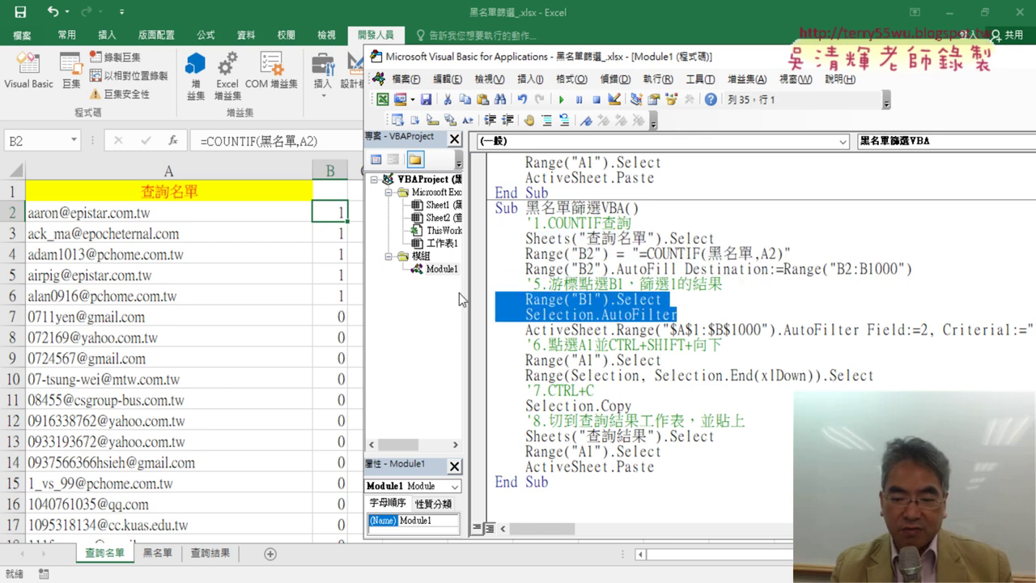
key("Delete")
key("Delete")
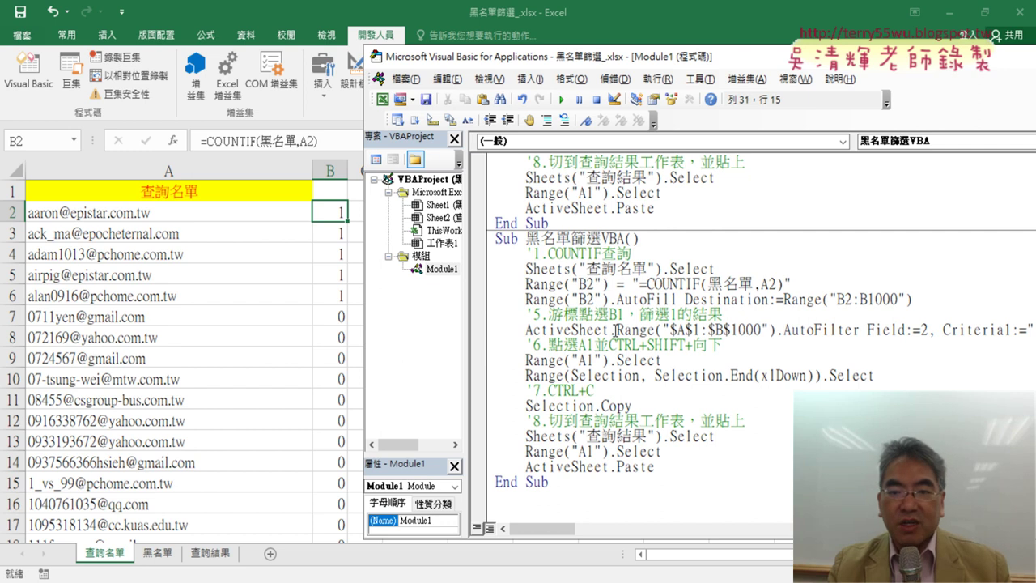
Strip the ActiveSheet. prefix and the $ signs from the filter line's range.
left_click_drag(615, 330, 531, 325)
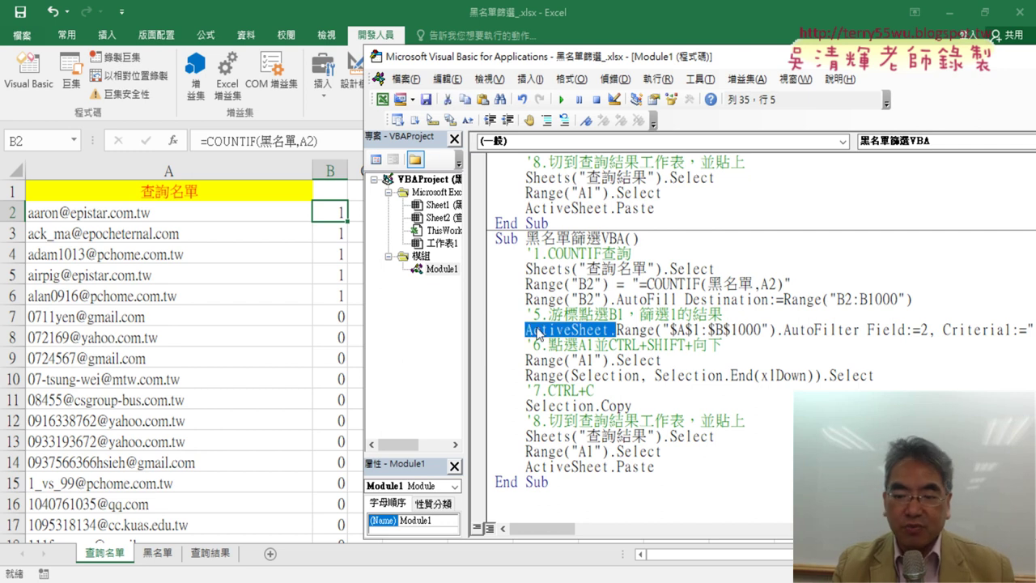
key("Delete")
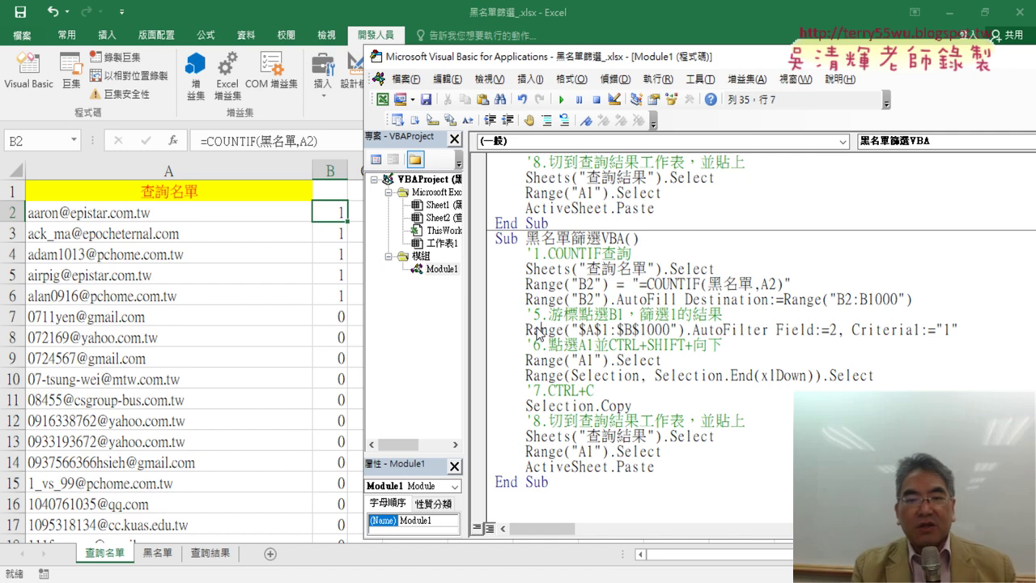
key("Right")
key("Right")
key("Right")
key("Delete")
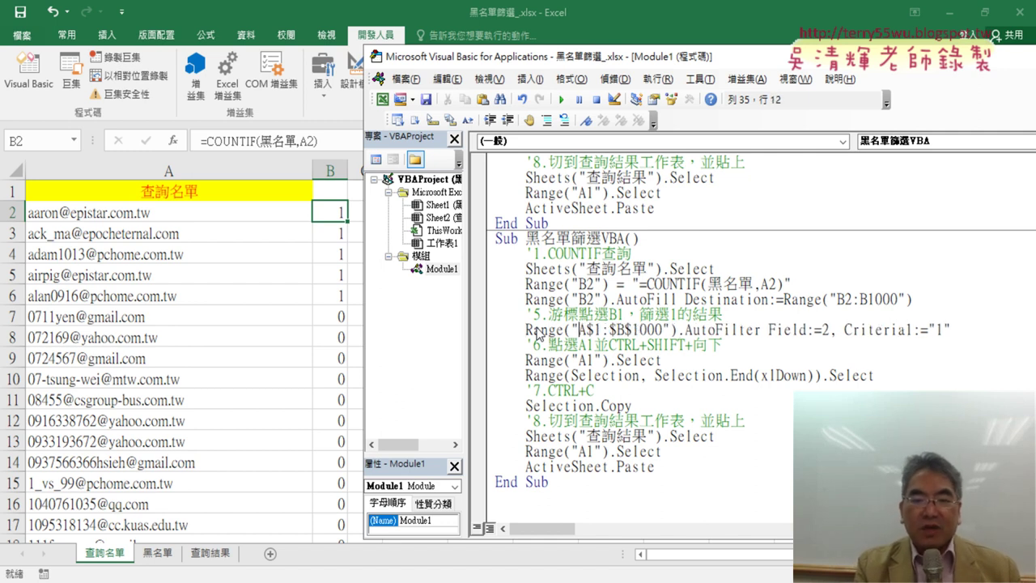
key("Right")
key("Delete")
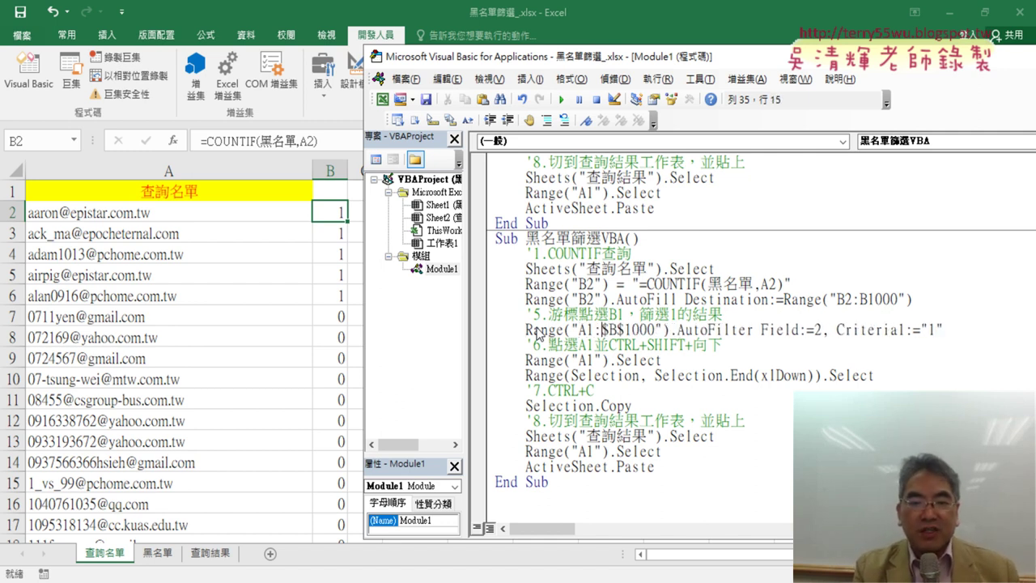
key("Delete")
key("Right")
key("Delete")
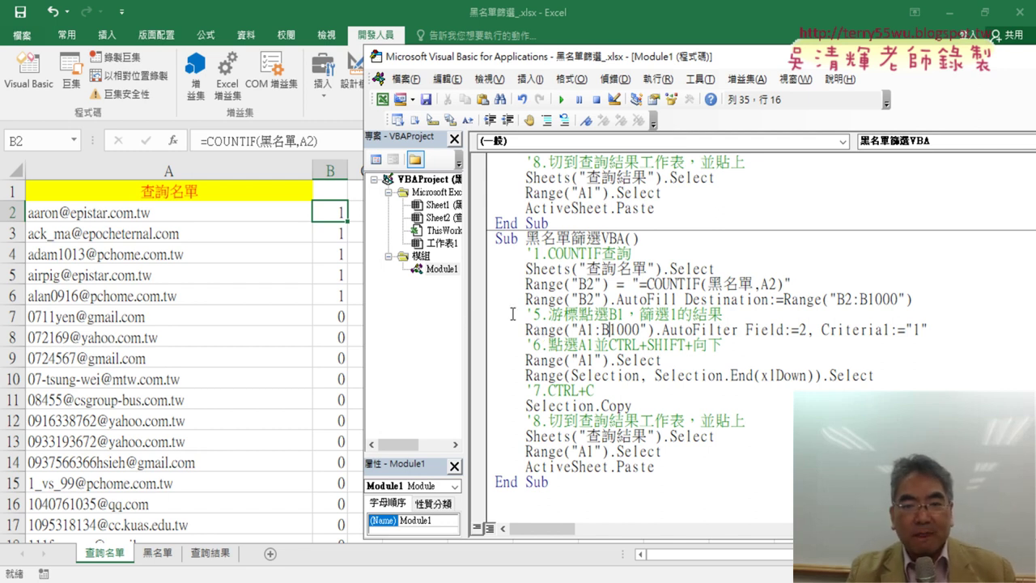
Drop Field:= and Criterial:= so the line reads Range("A1:B1000").AutoFilter 2, "1".
left_click_drag(664, 332, 734, 330)
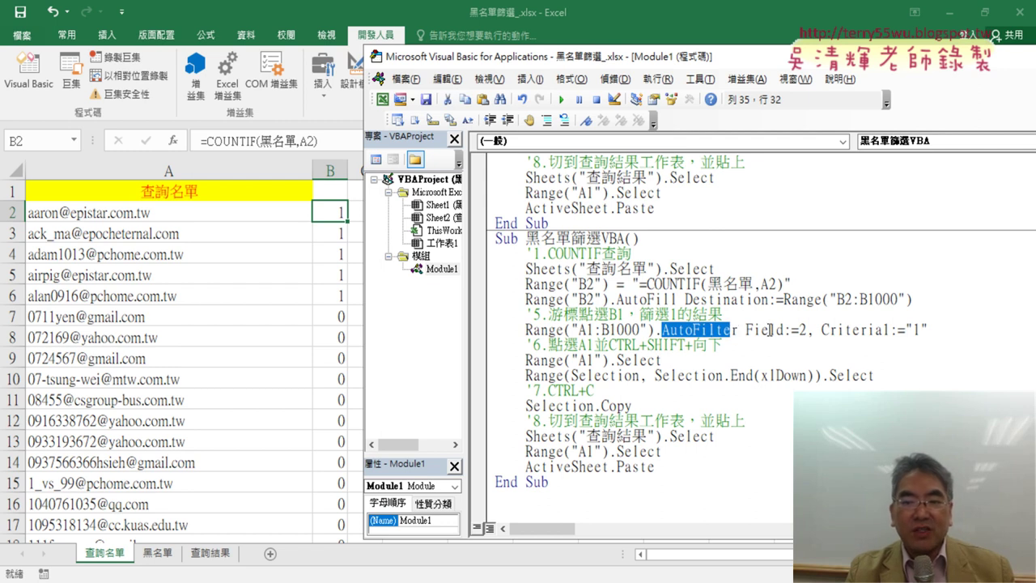
left_click(769, 330)
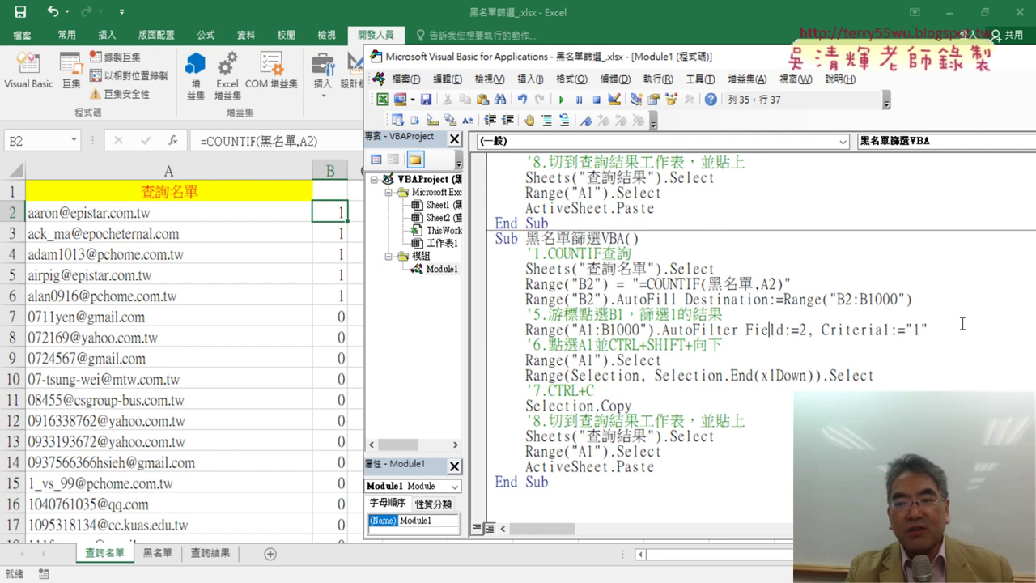
left_click_drag(746, 330, 801, 329)
key("Delete")
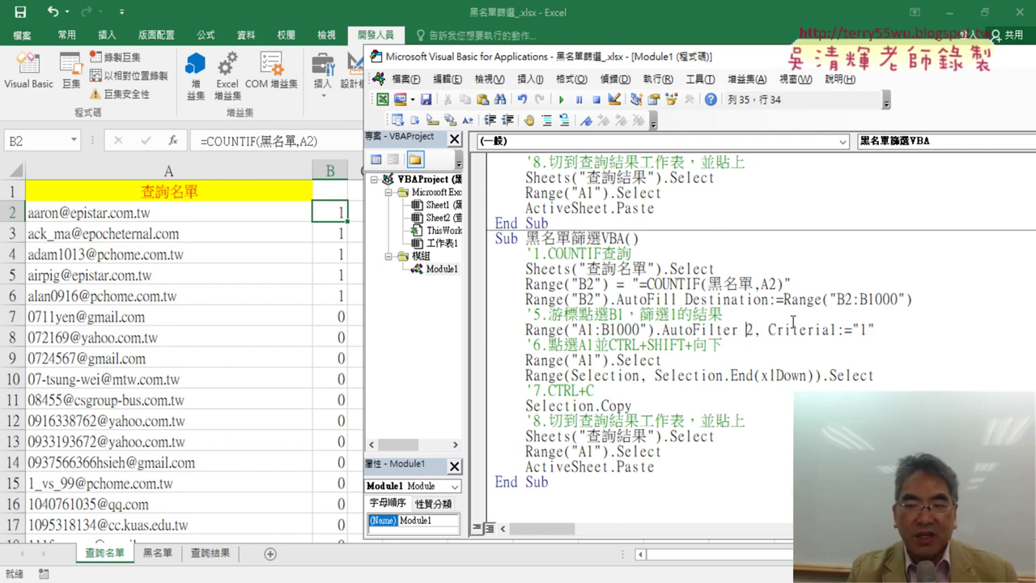
key("shift+Right")
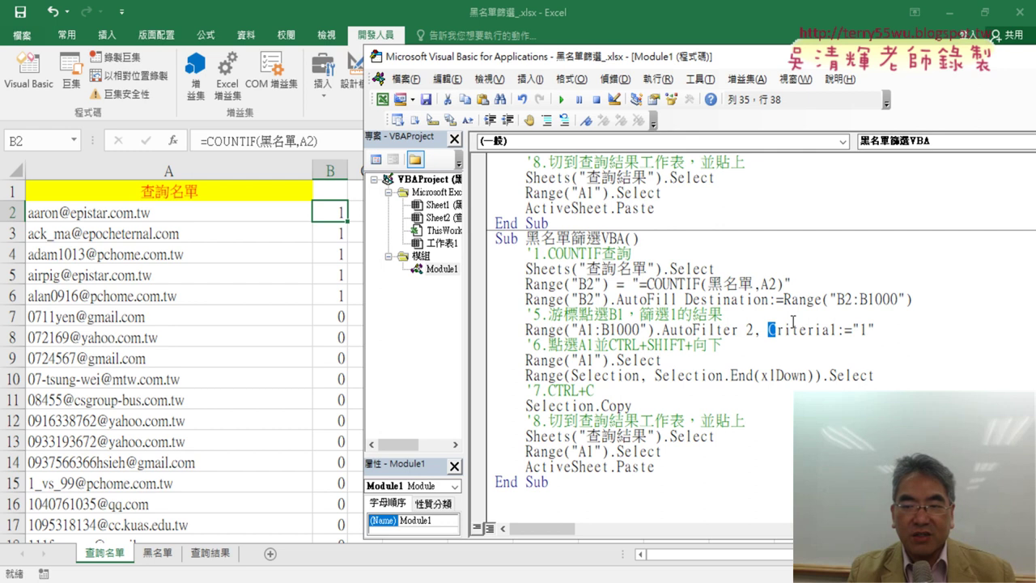
key("shift+Right")
key("shift+Right")
key("shift+Right")
key("Delete")
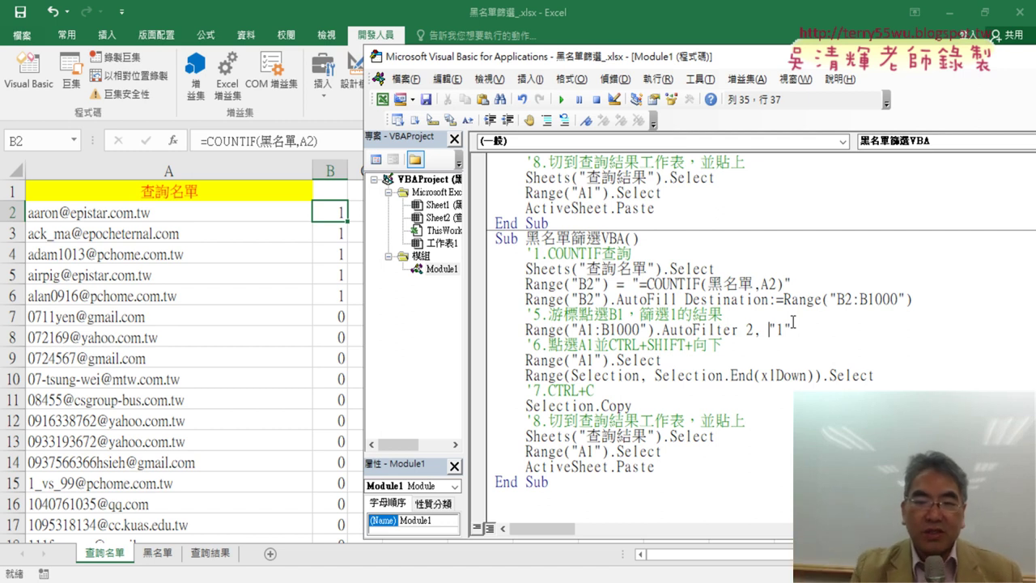
left_click_drag(525, 330, 789, 334)
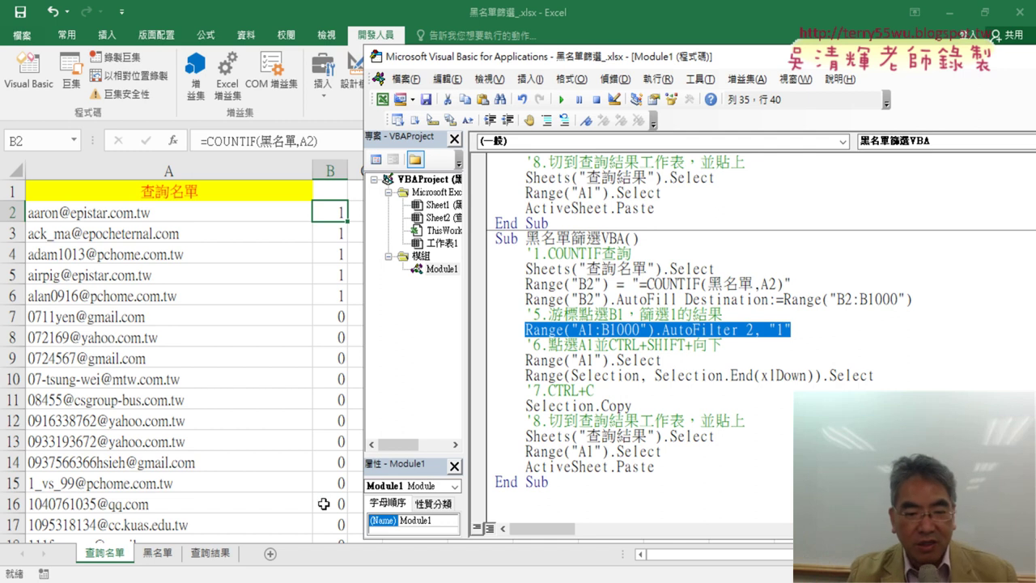
key("alt+Tab")
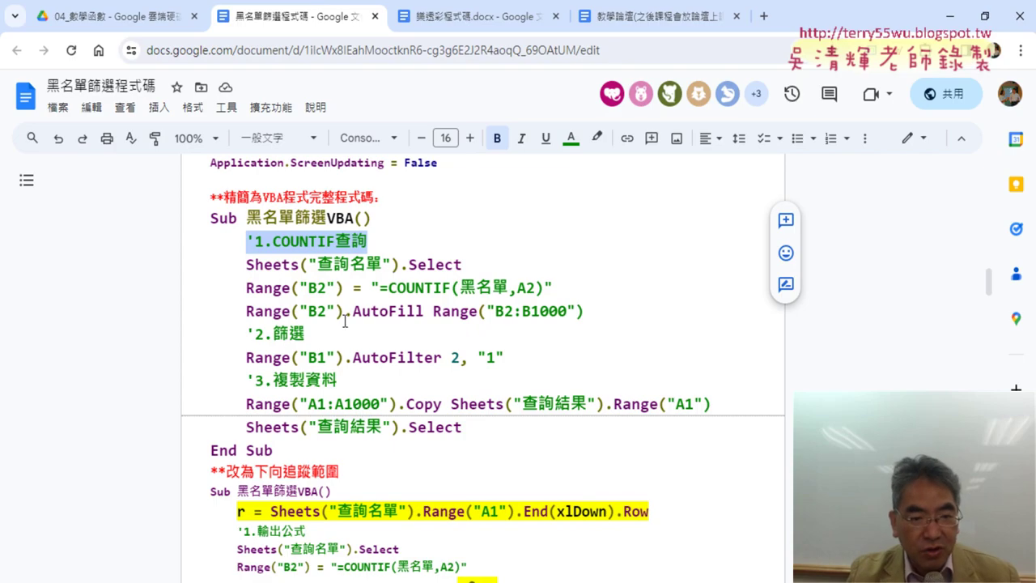
Replace the '5.游標點選B1 comment with '2.篩選 taken from the reference code.
left_click_drag(318, 333, 249, 334)
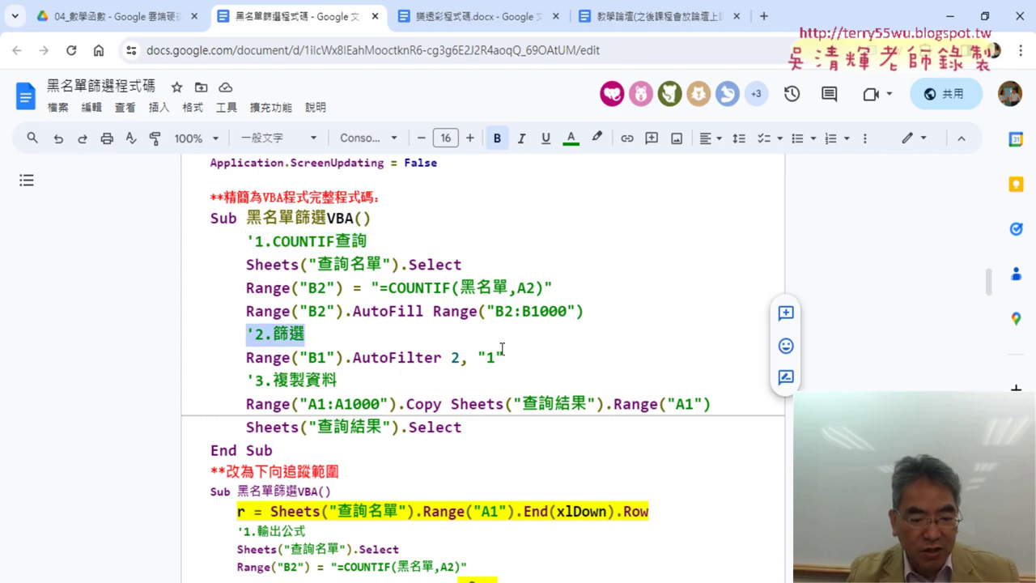
left_click(950, 15)
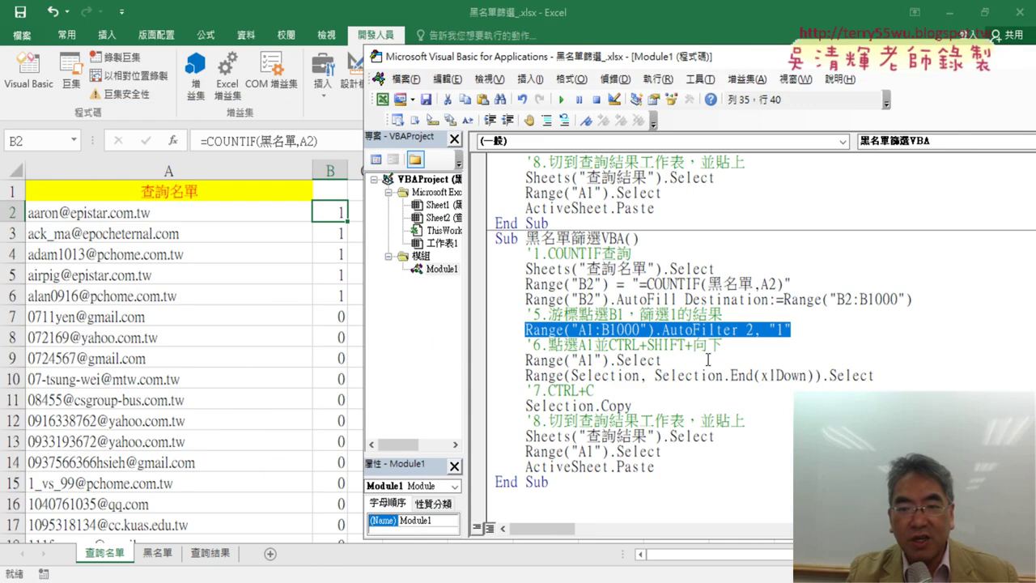
left_click_drag(723, 314, 517, 322)
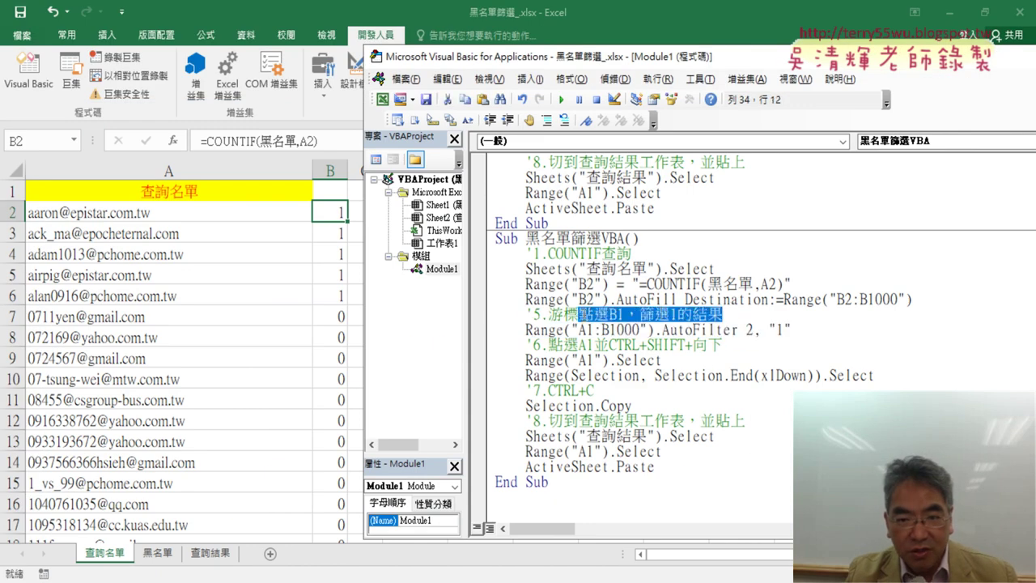
type("'2.篩選")
left_click(726, 359)
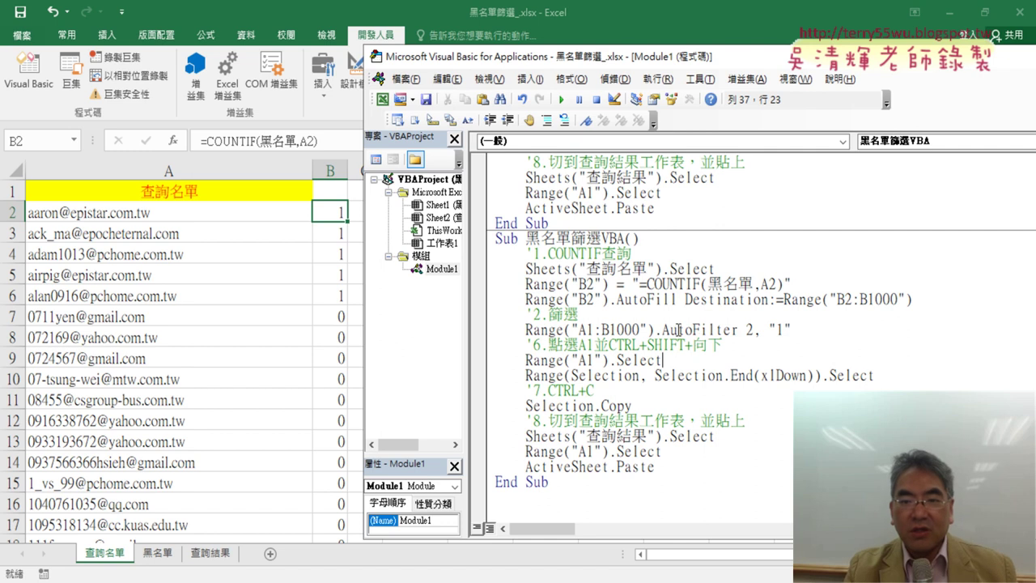
mouse_move(662, 329)
left_mouse_down()
mouse_move(731, 332)
mouse_move(738, 322)
left_mouse_up()
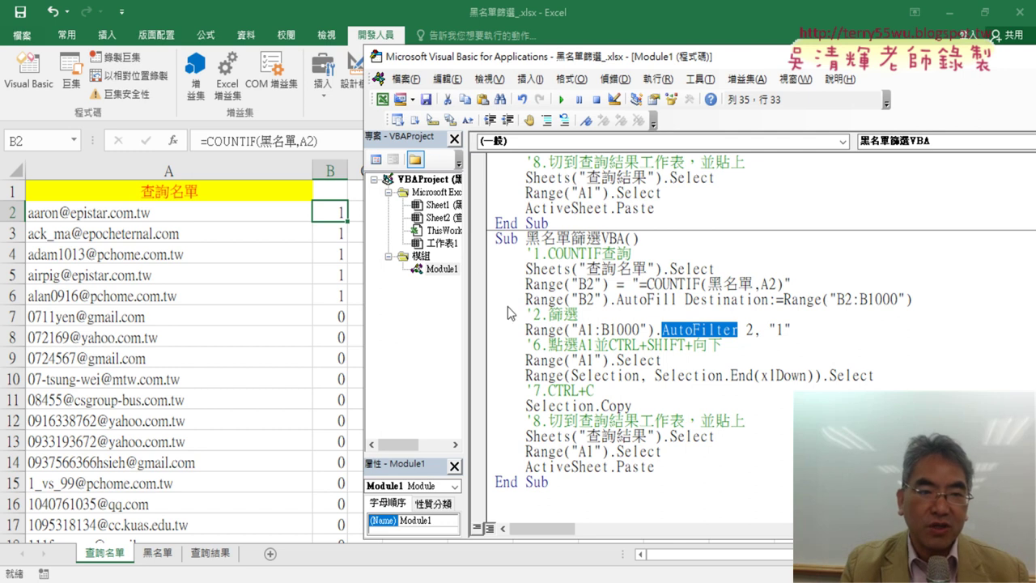
Filter the 查詢名單 list so column B shows only rows with the value 1.
left_click(329, 190)
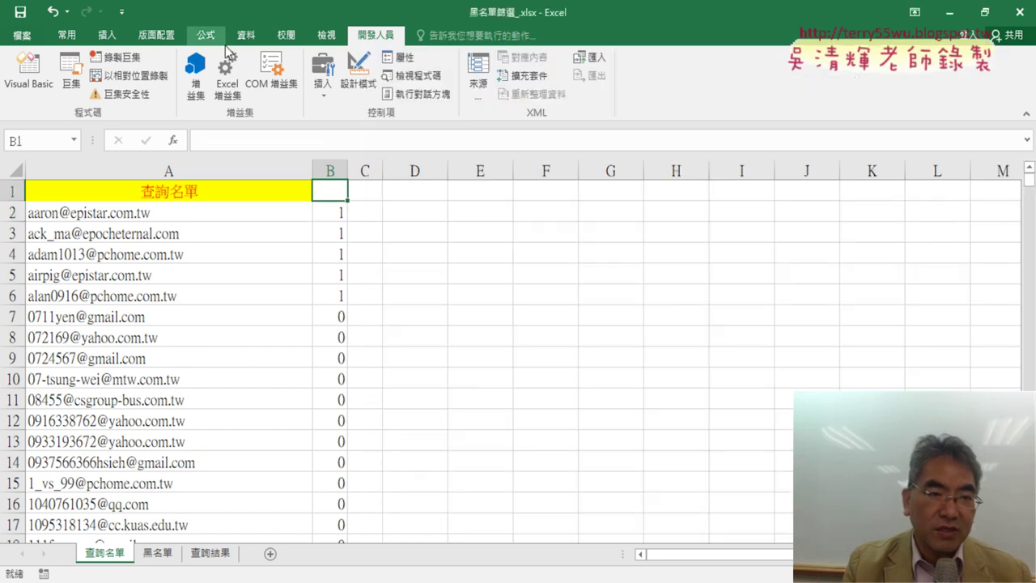
left_click(245, 35)
left_click(470, 77)
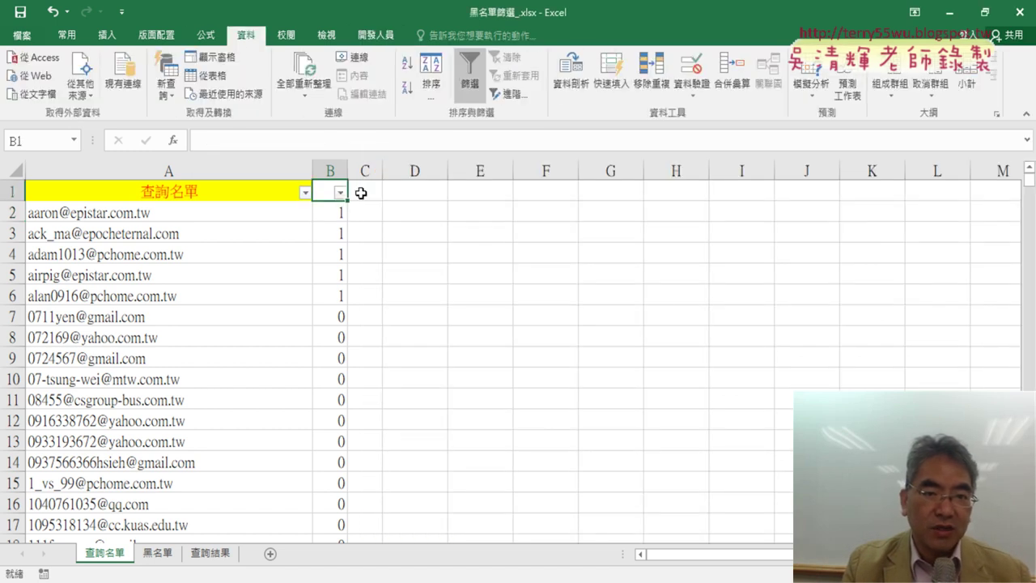
left_click(340, 192)
left_click(189, 348)
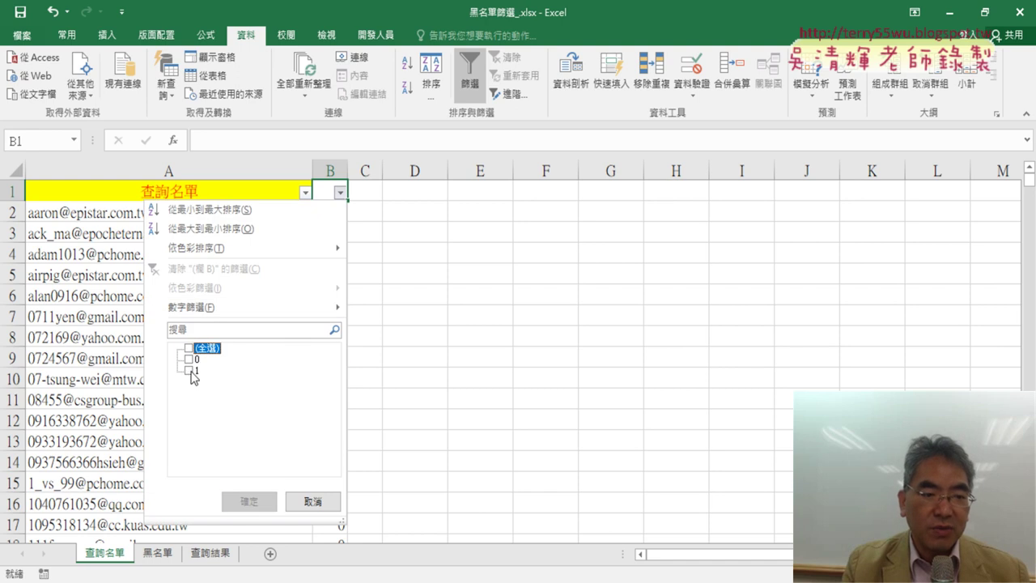
left_click(189, 370)
left_click(250, 501)
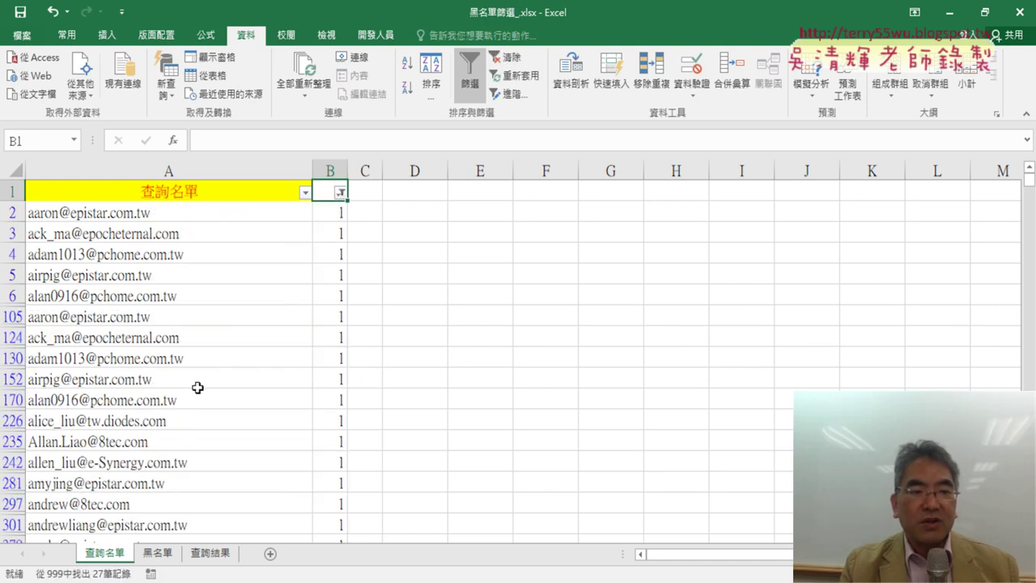
Select the filtered names in column A from A1 down to row 971, then open the VBA editor.
left_click(217, 193)
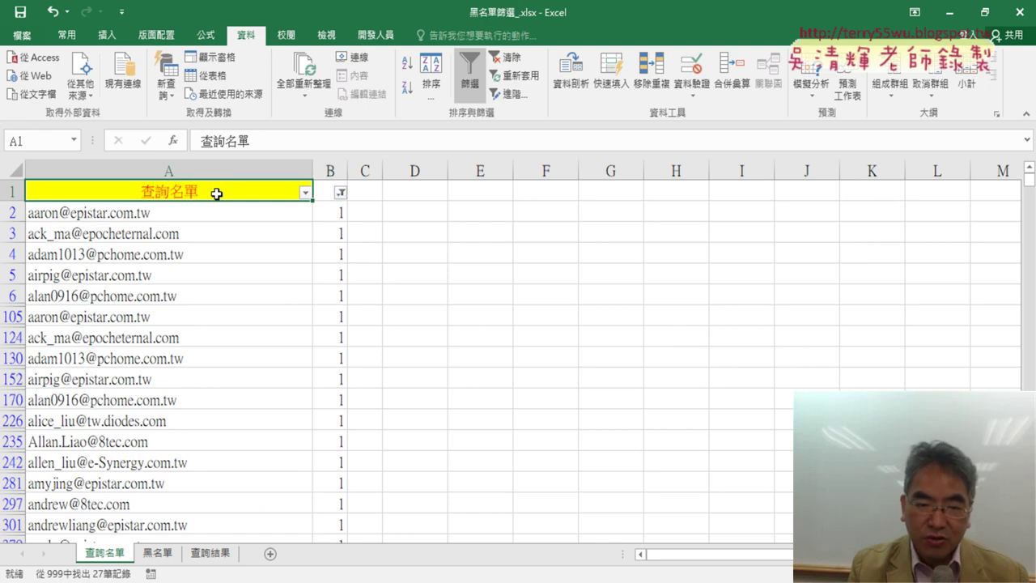
key("ctrl+shift+Down")
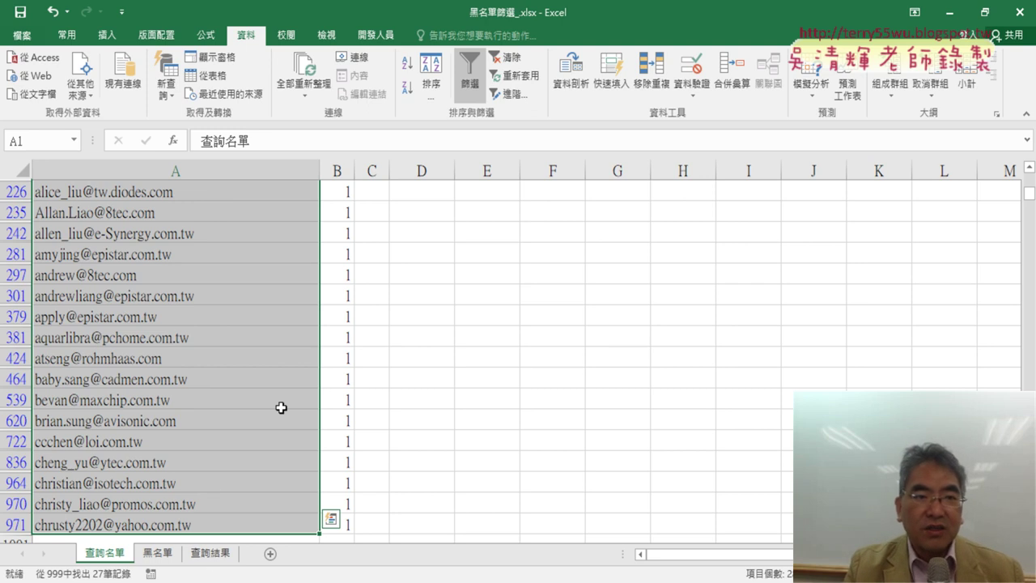
left_click(376, 35)
left_click(29, 85)
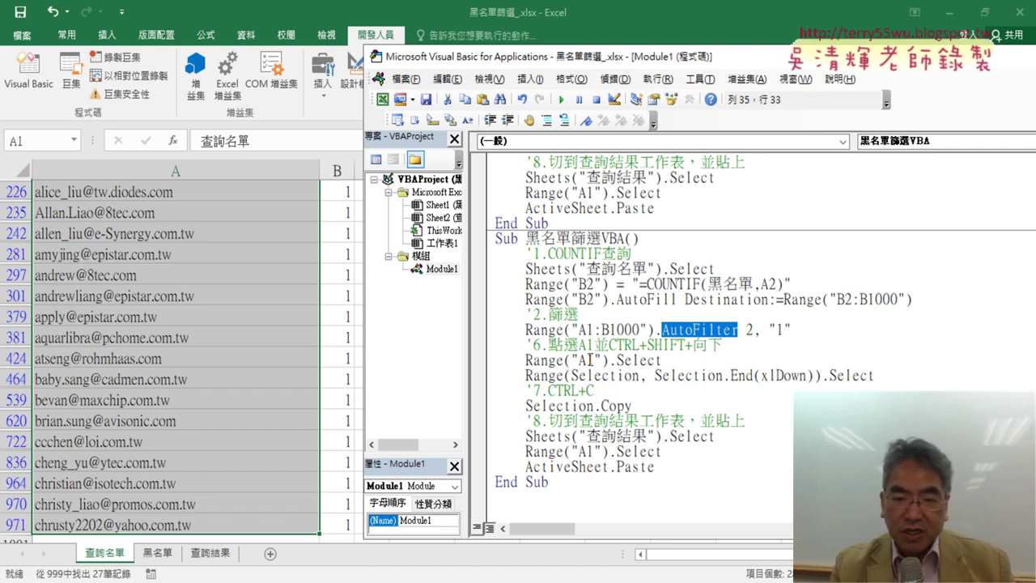
Reduce the copy code to Range("A1:A1000").Copy and delete the old select and step-8 paste lines.
left_click(662, 360)
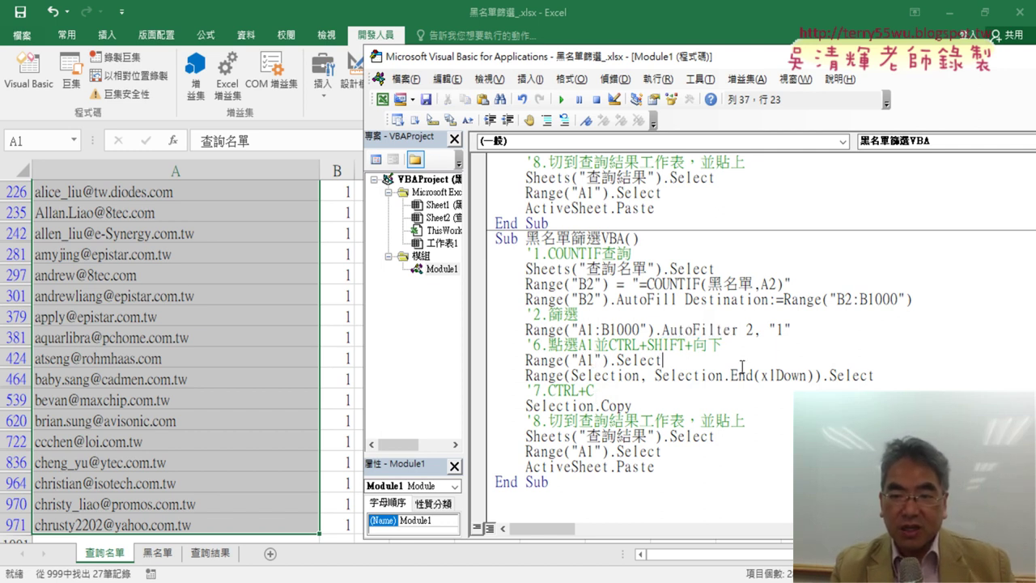
left_click_drag(874, 375, 654, 375)
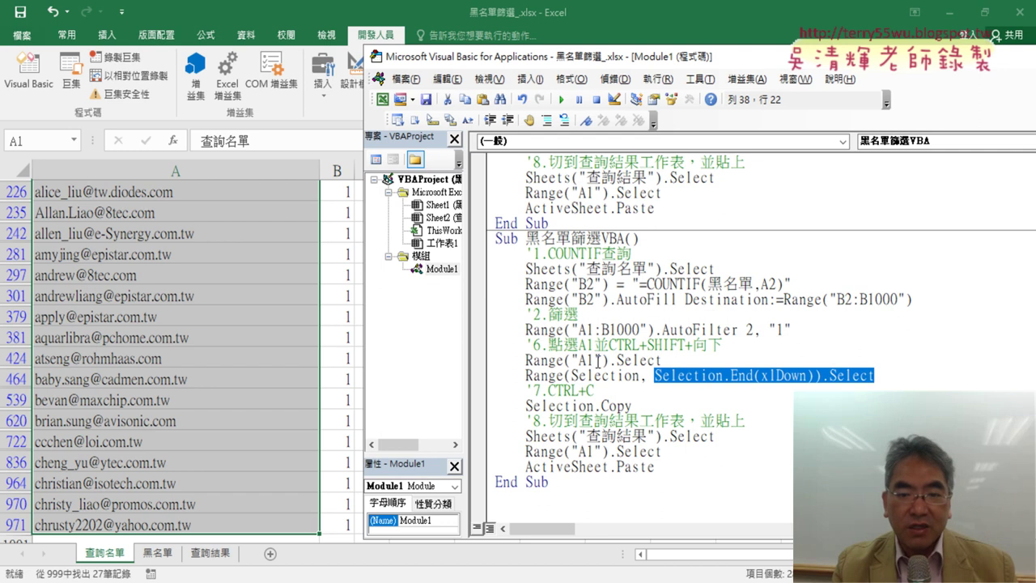
left_click(598, 360)
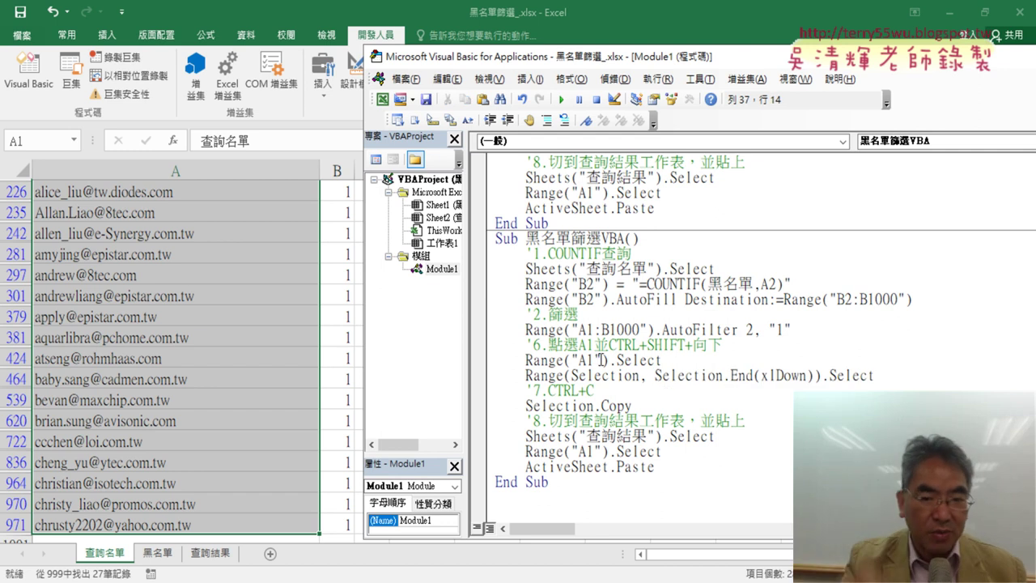
type(":")
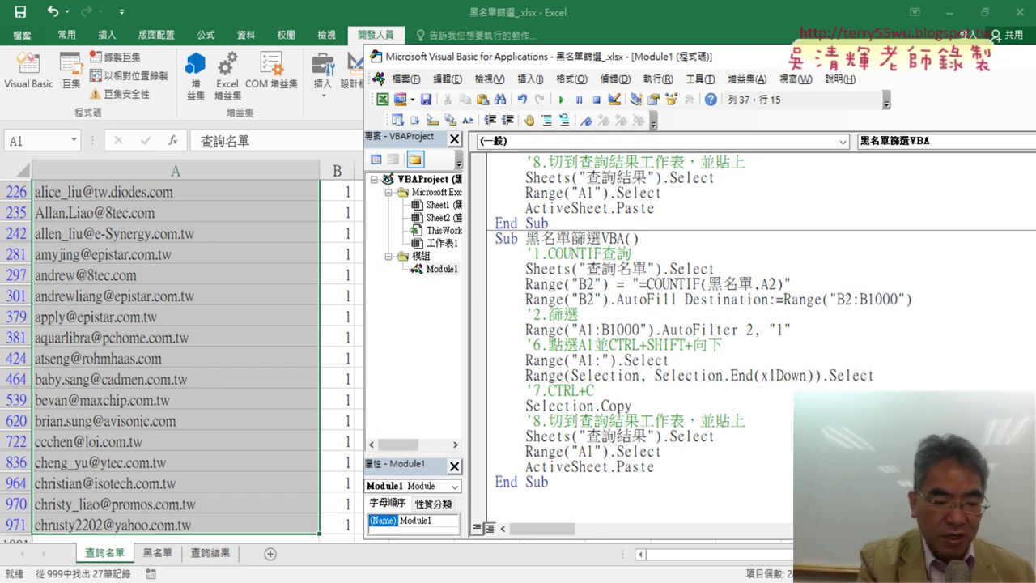
type("A1000")
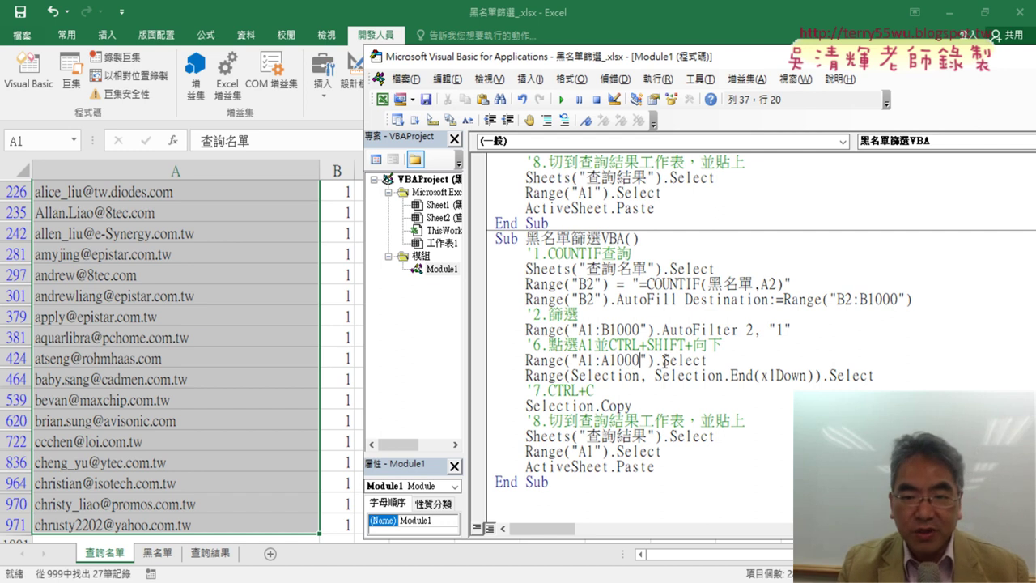
left_click_drag(656, 359, 597, 404)
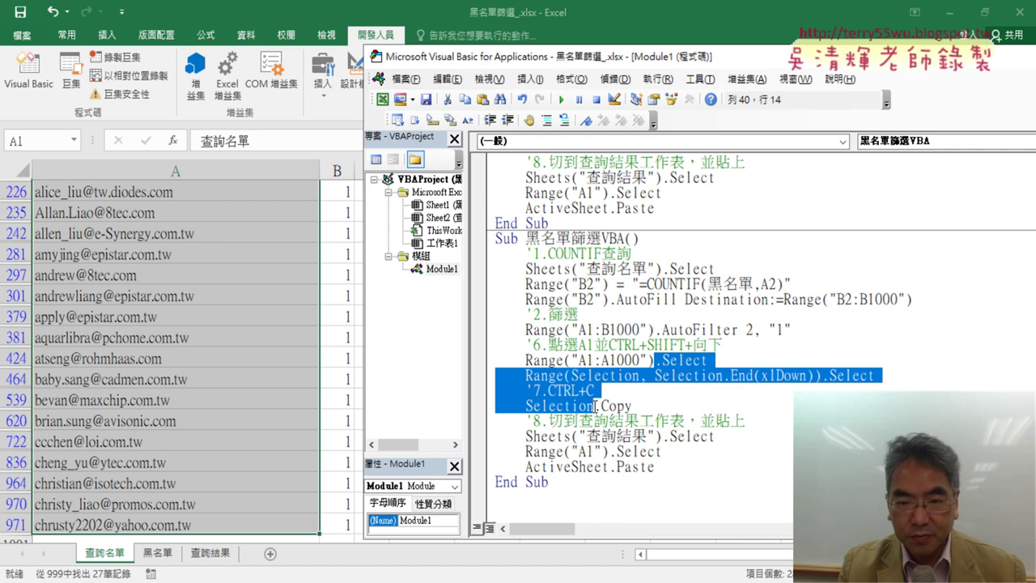
key("Delete")
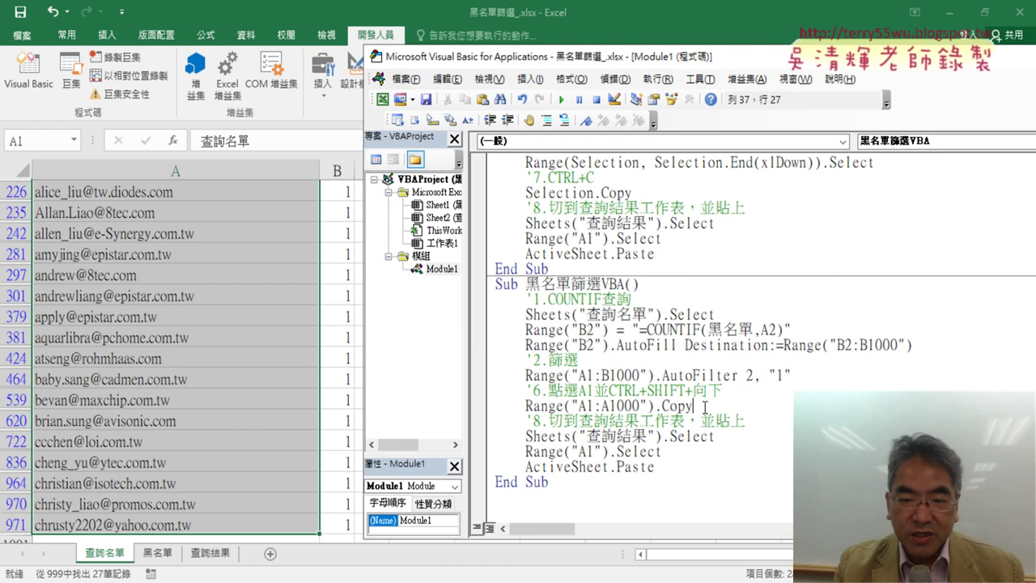
left_click_drag(704, 406, 728, 470)
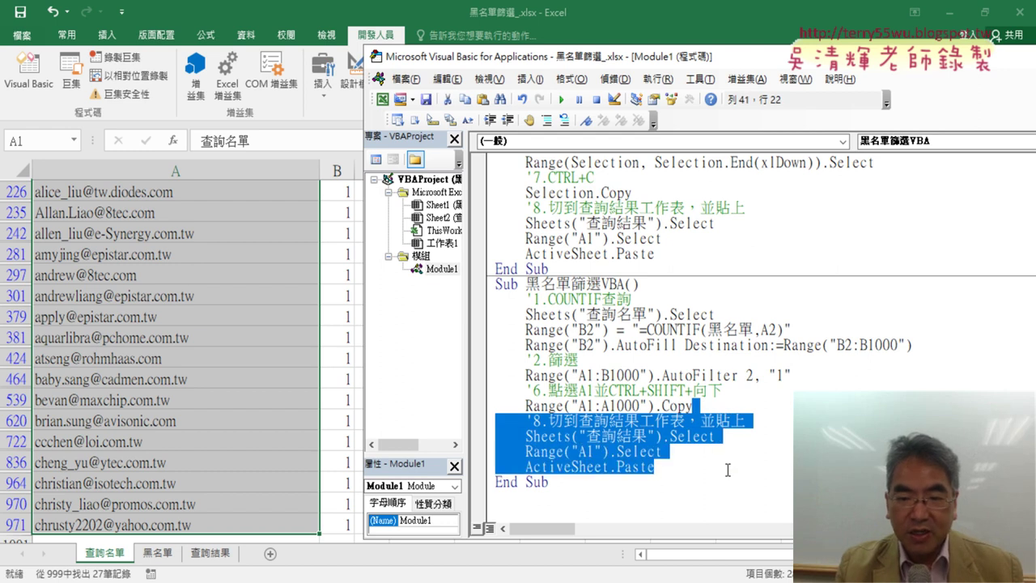
key("Delete")
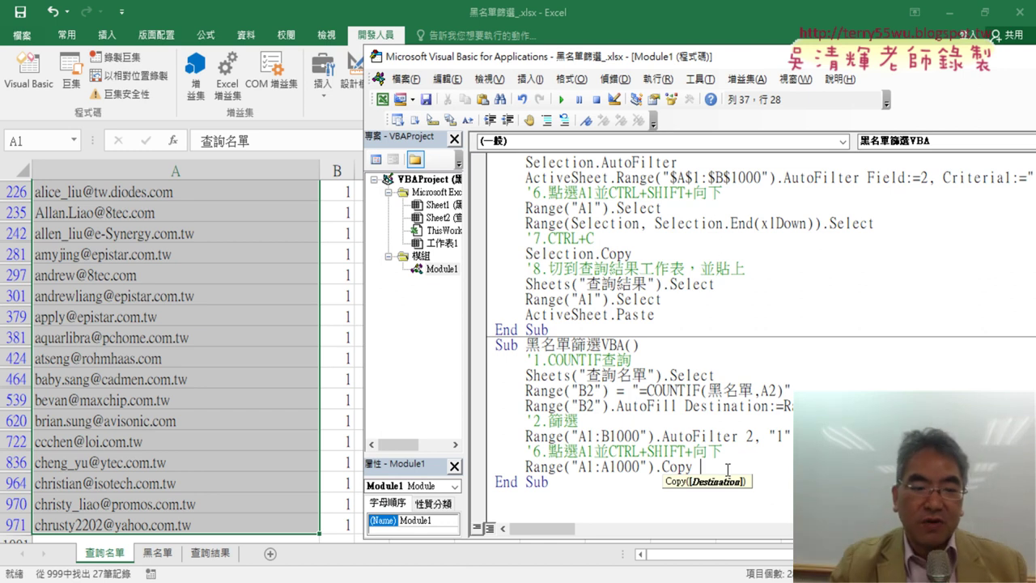
Make the Copy line paste into Sheets("查詢結果").Range("A1").
left_click(211, 552)
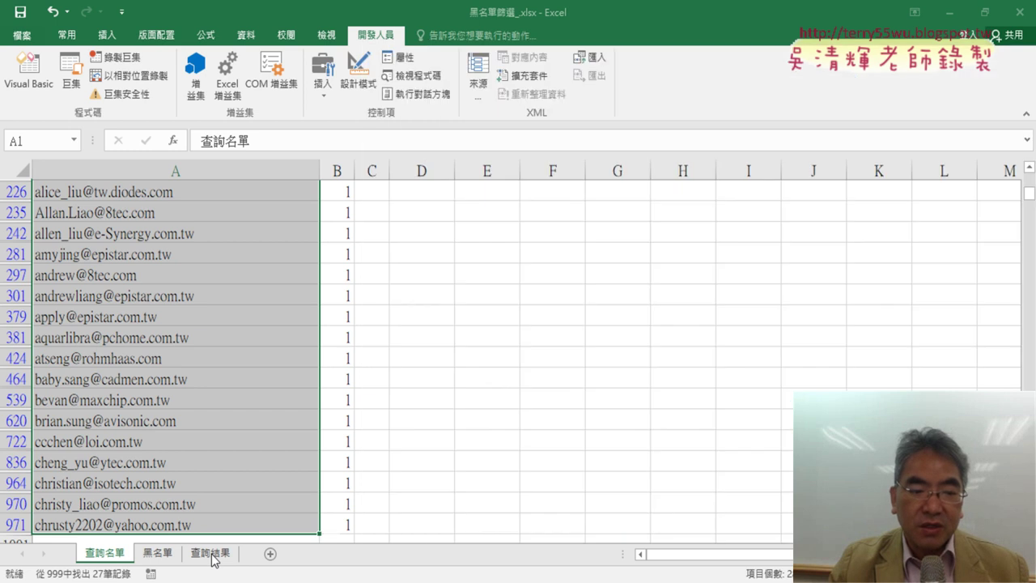
left_click(135, 183)
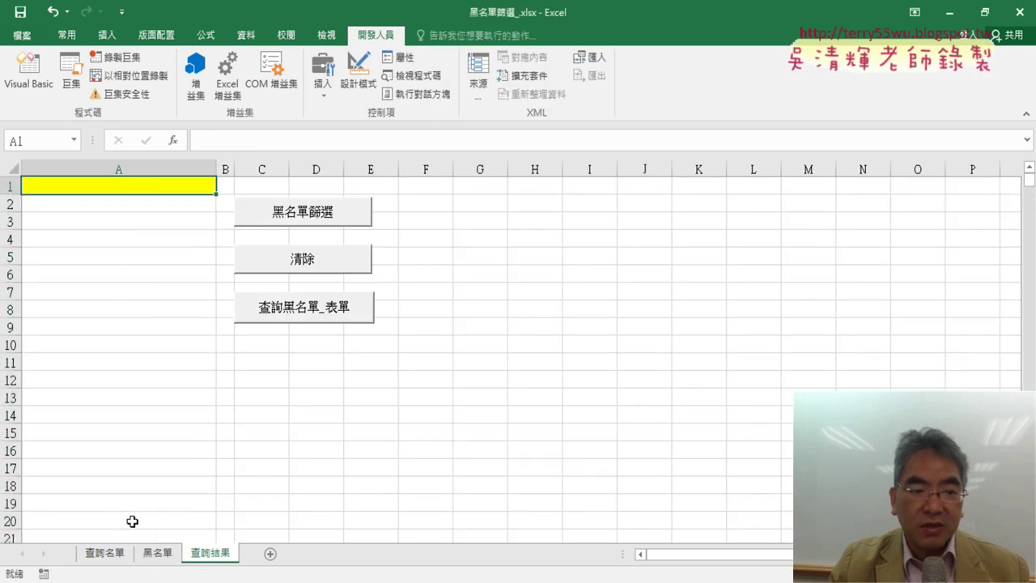
left_click(116, 556)
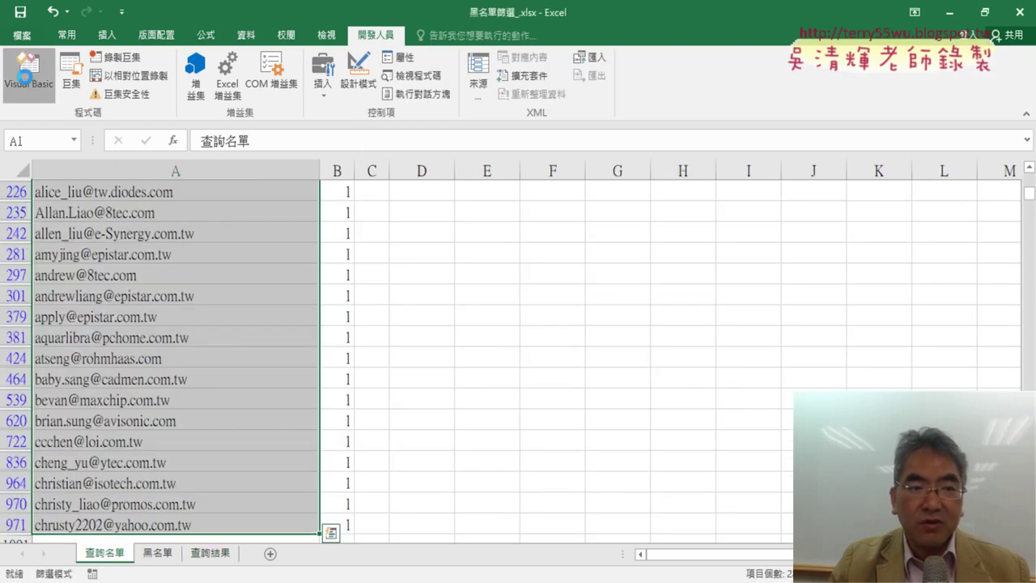
left_click(28, 71)
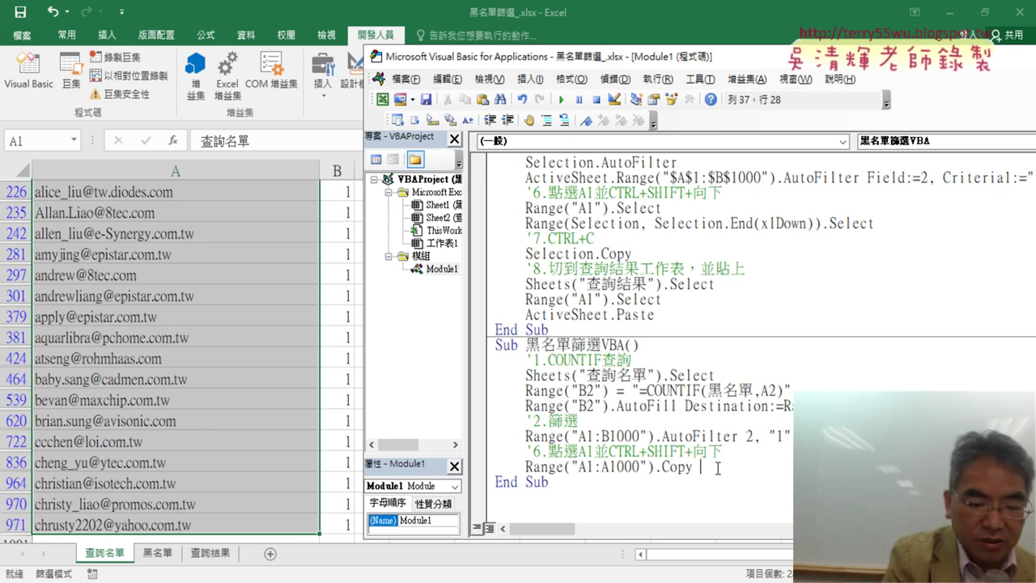
type("she")
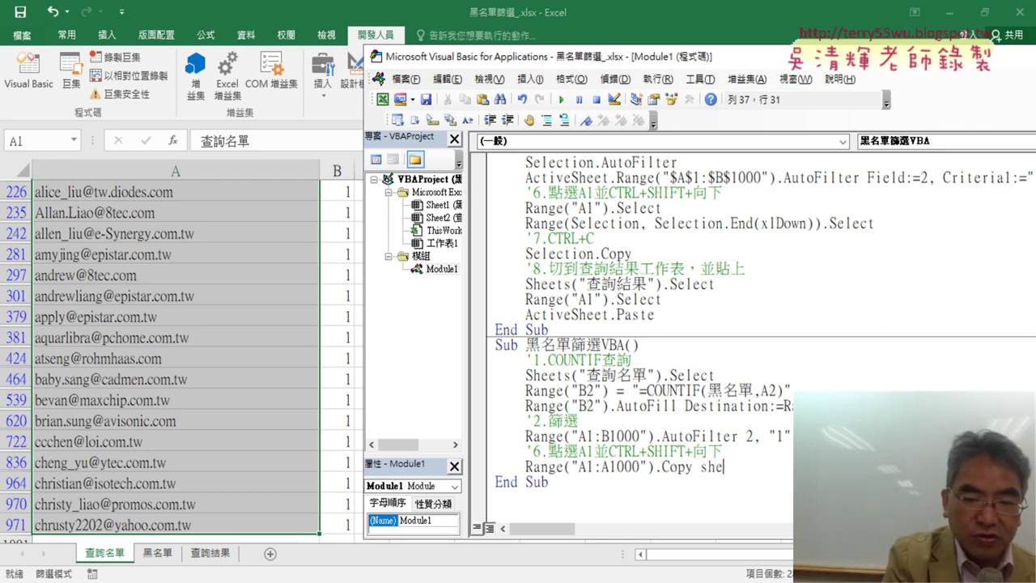
type("t")
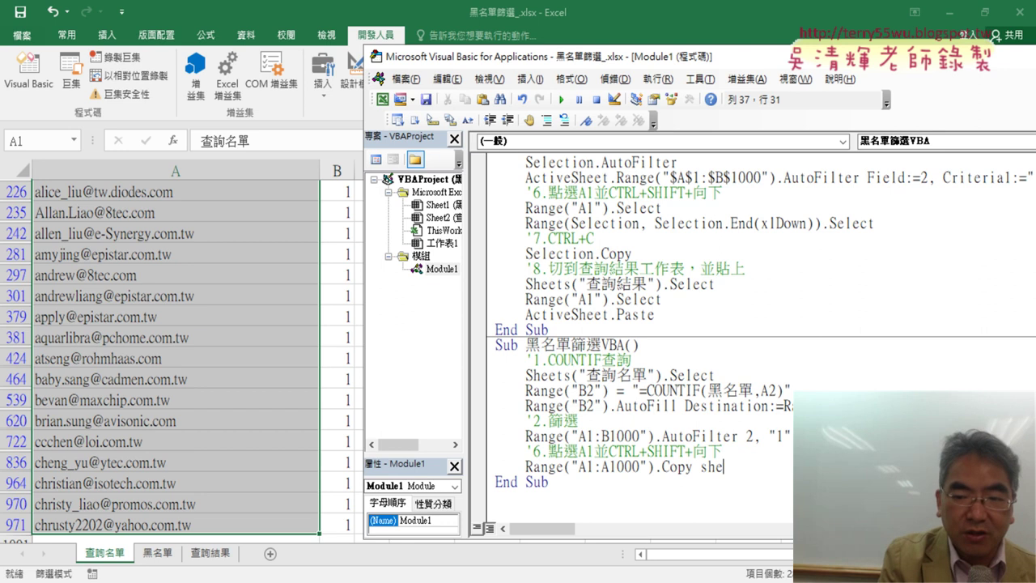
key("BackSpace")
type("e")
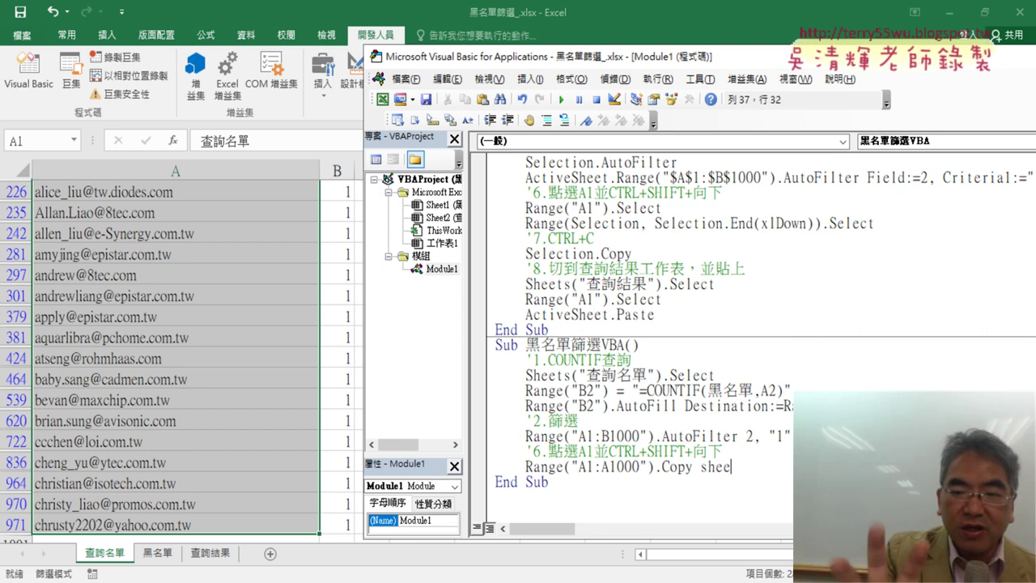
type("t")
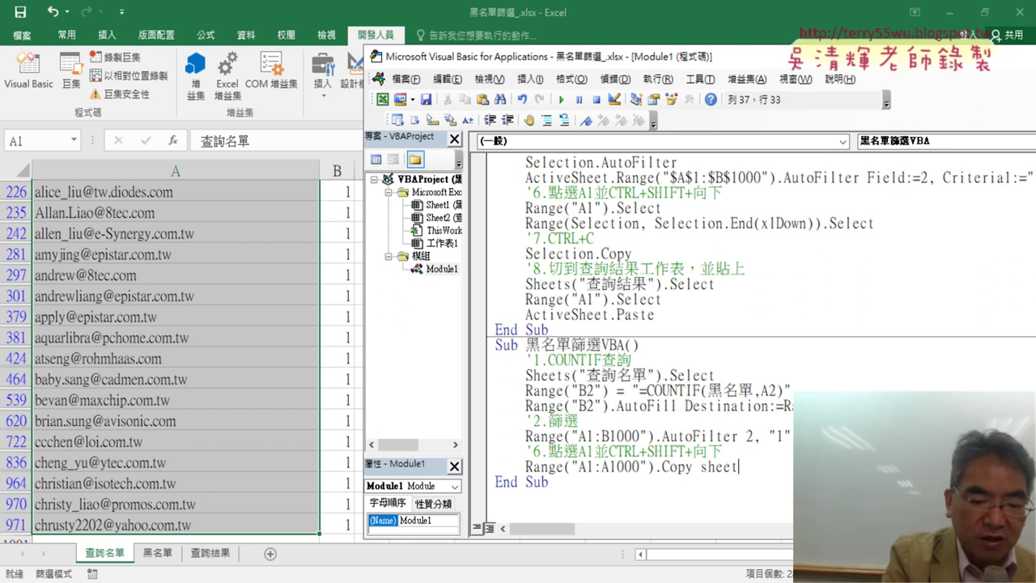
type("s(")
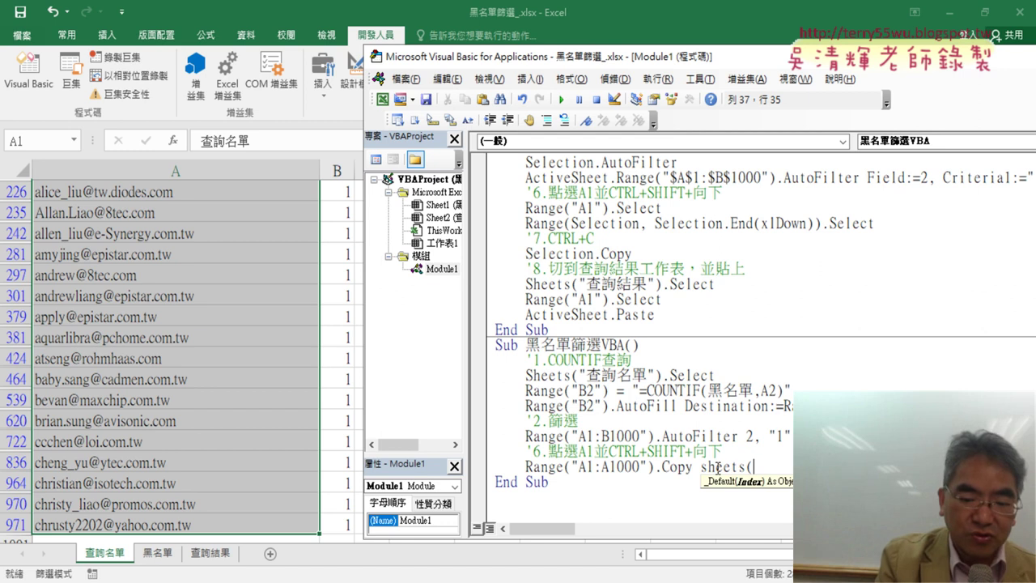
type("\"查T")
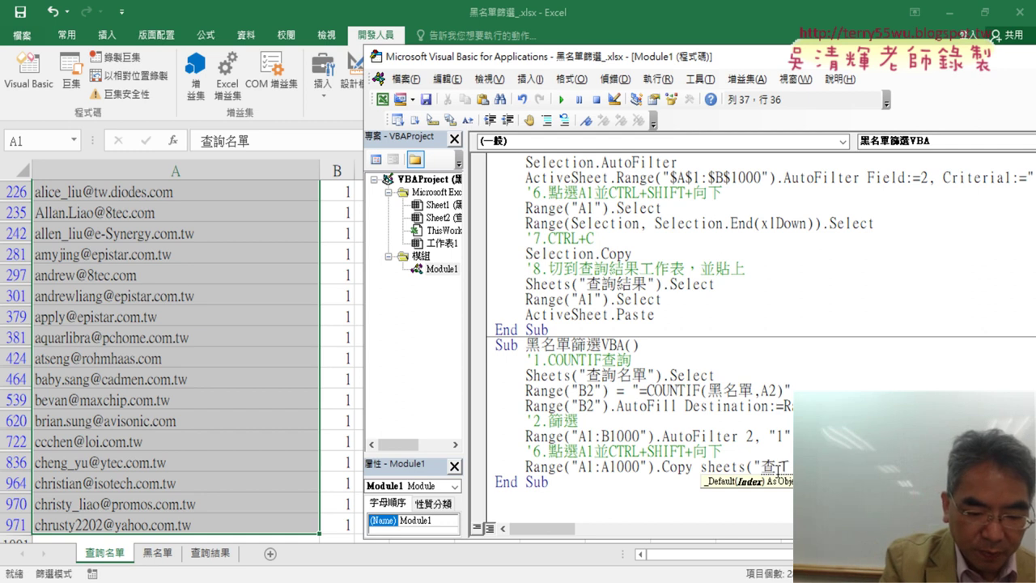
type("詢")
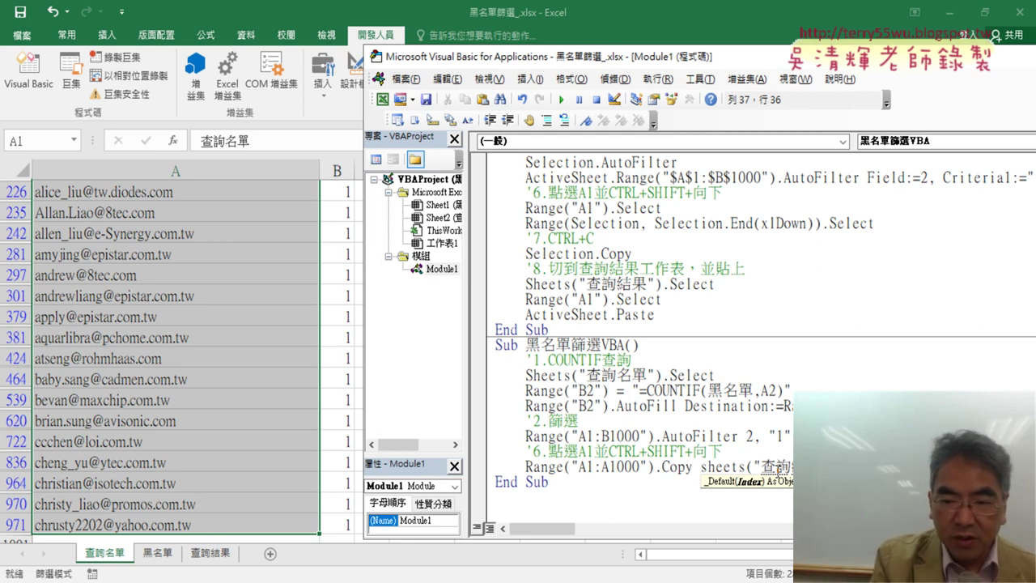
type("查詢結果\").")
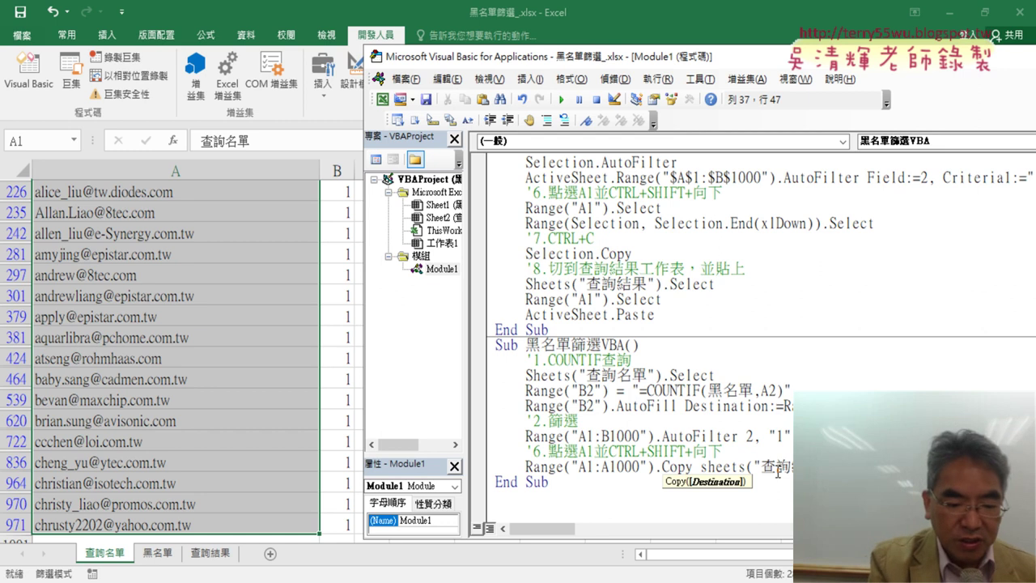
type("r")
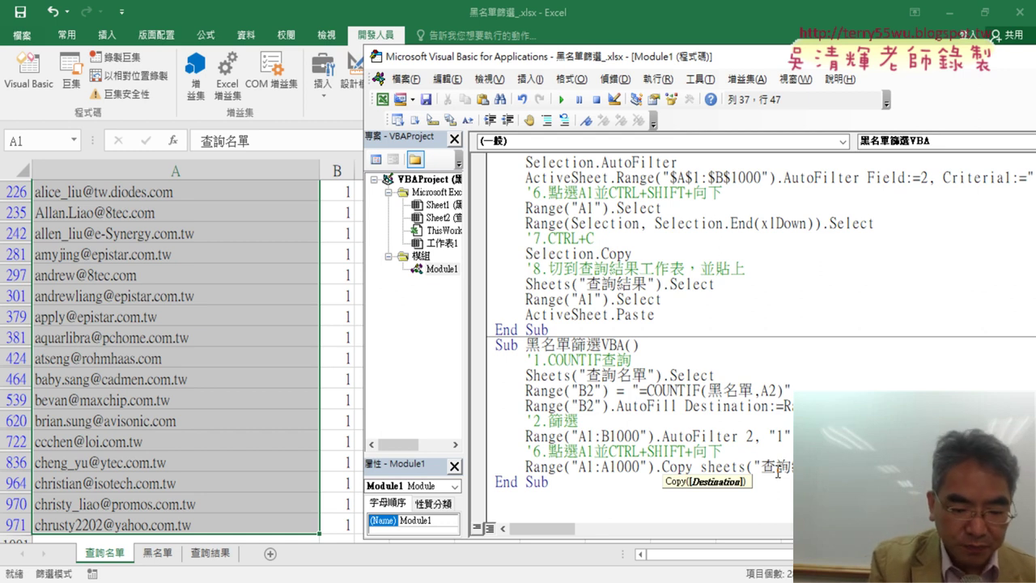
type("nge")
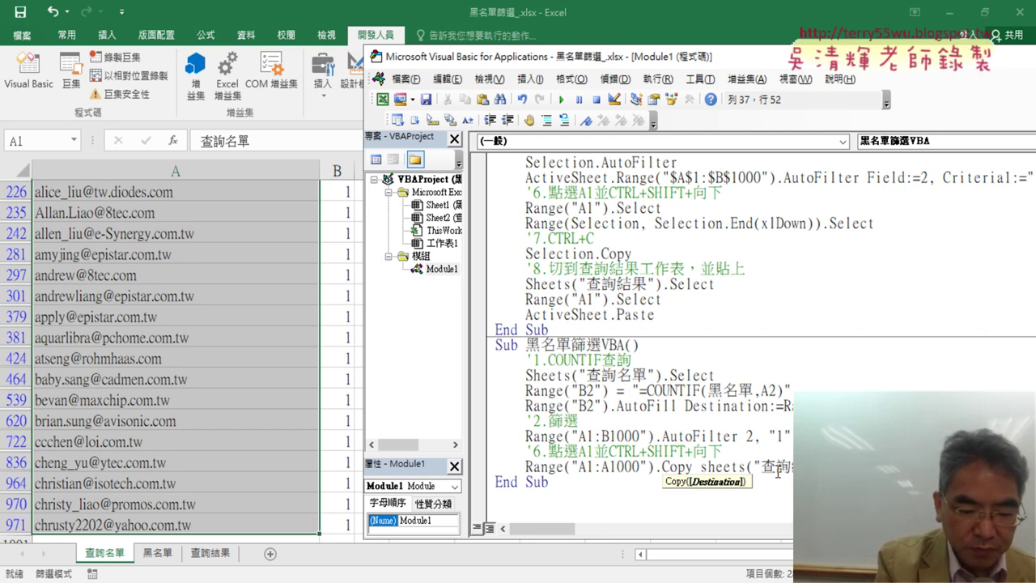
type("(\"A1")
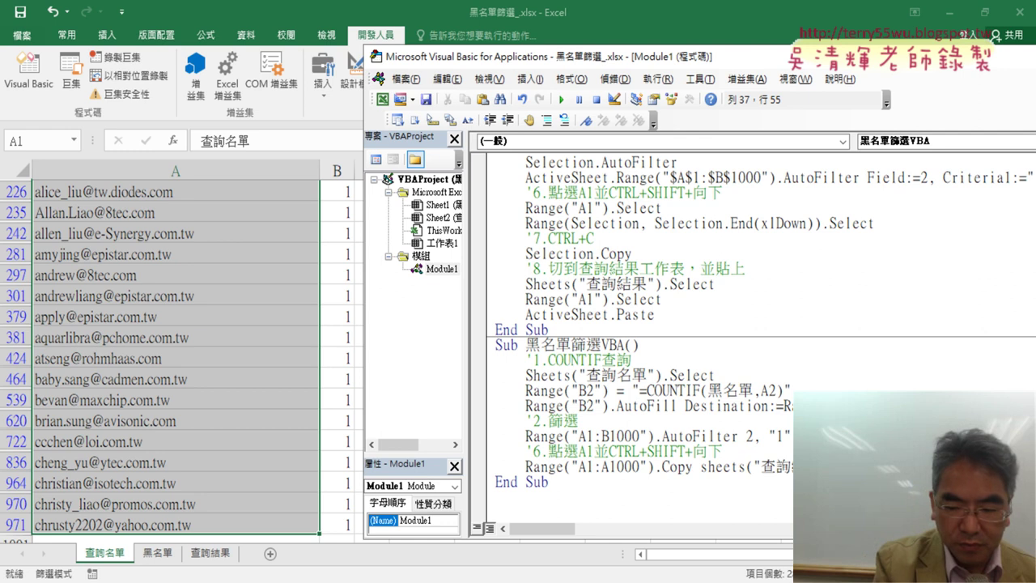
type("\"")
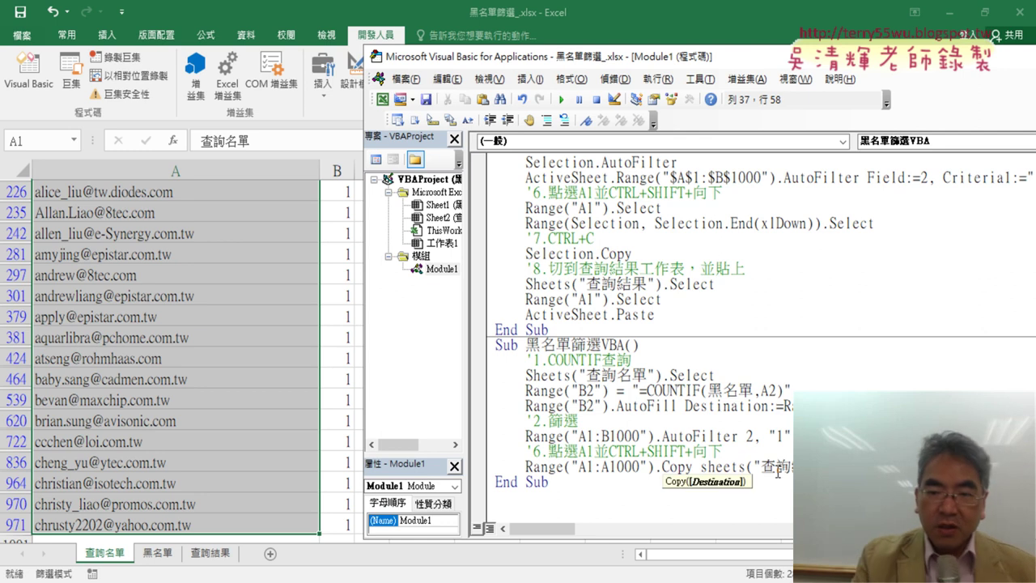
left_click(746, 424)
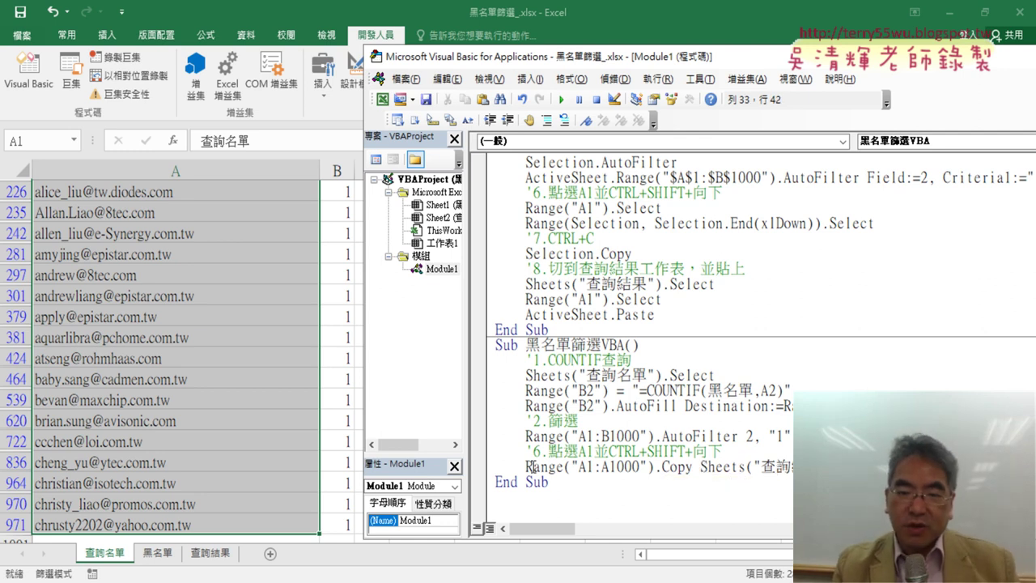
Select the old step-6 comment line and bring up the Google Docs reference code.
left_click_drag(526, 467, 655, 468)
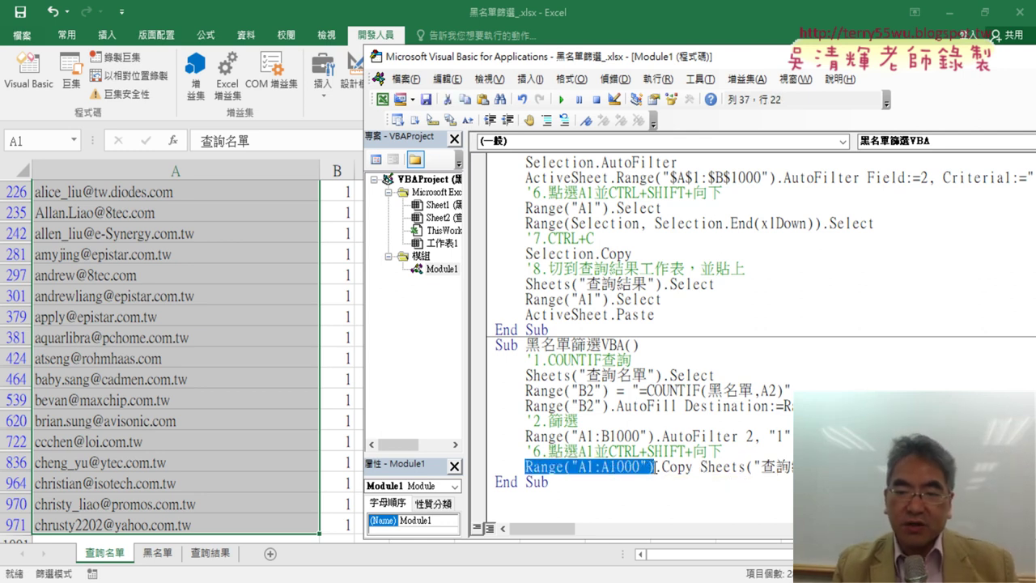
key("End")
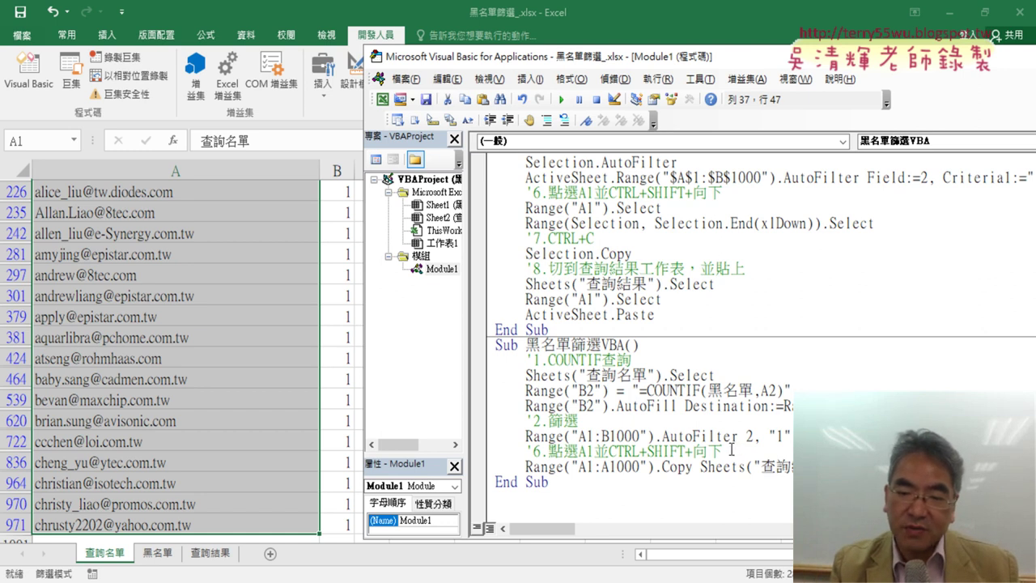
left_click_drag(730, 449, 526, 450)
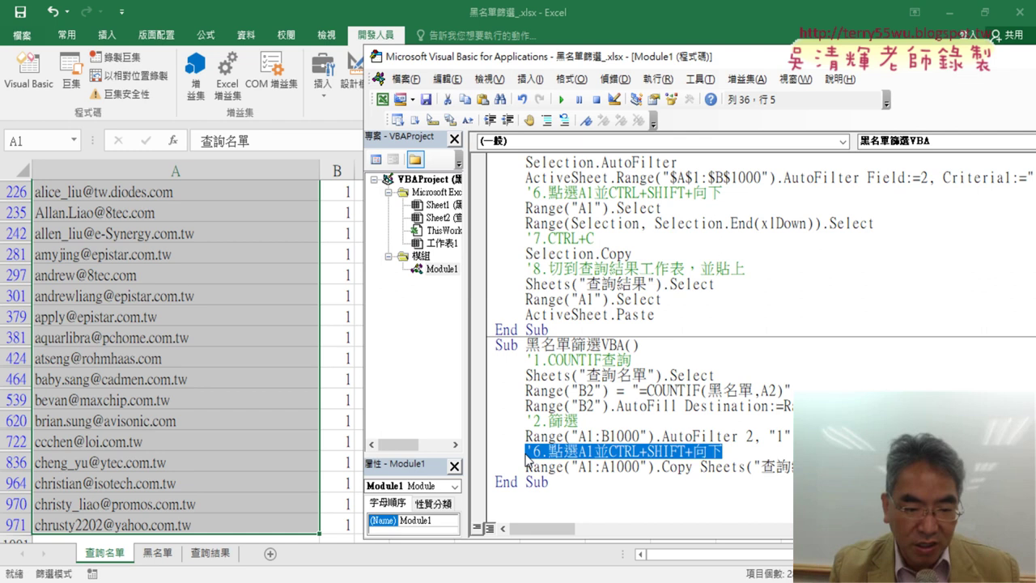
key("alt+Tab")
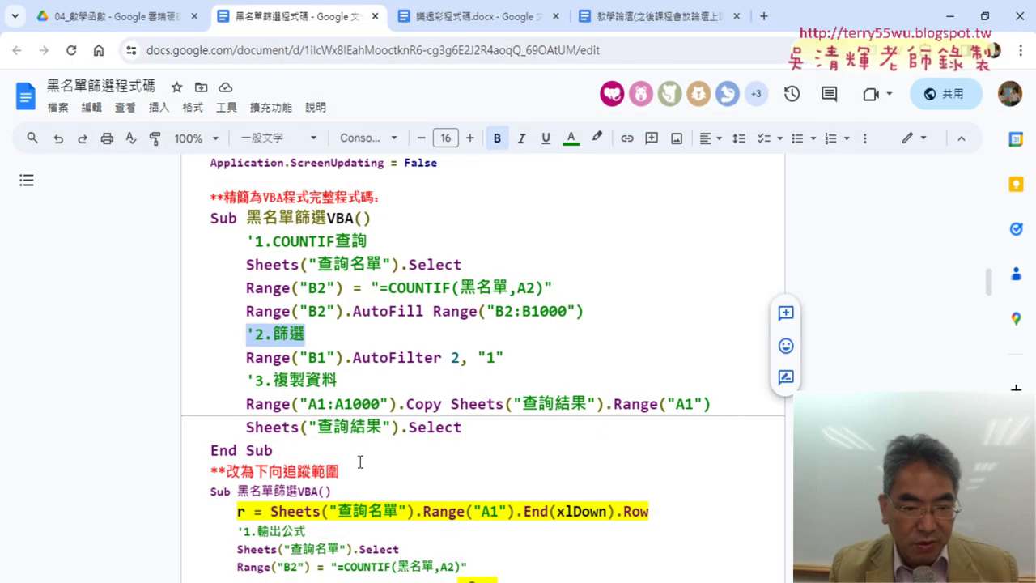
Copy the '3.複製資料 comment from the Google Doc and return to the VBA editor.
scroll(539, 357, "down", 2)
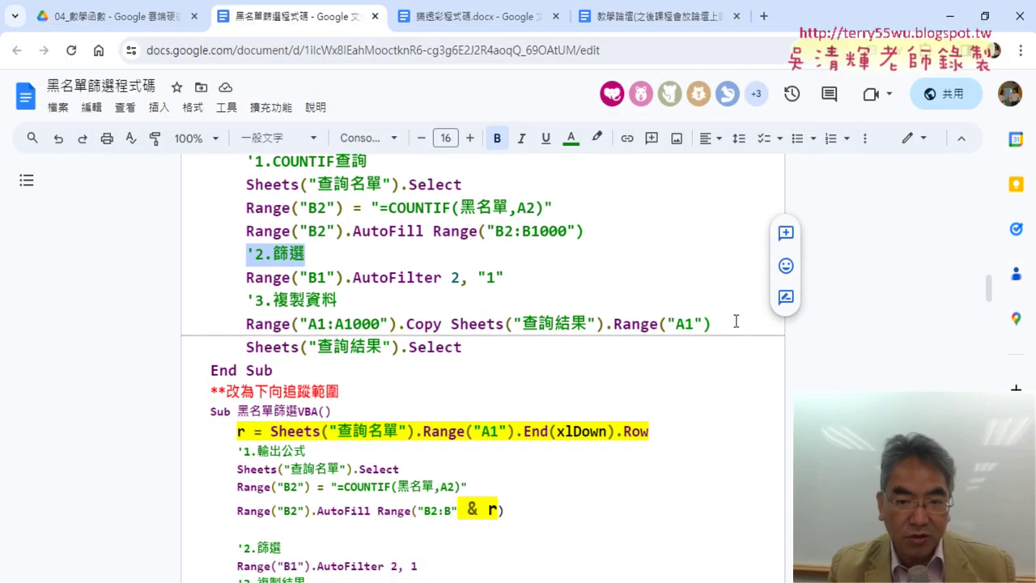
left_click_drag(369, 303, 254, 302)
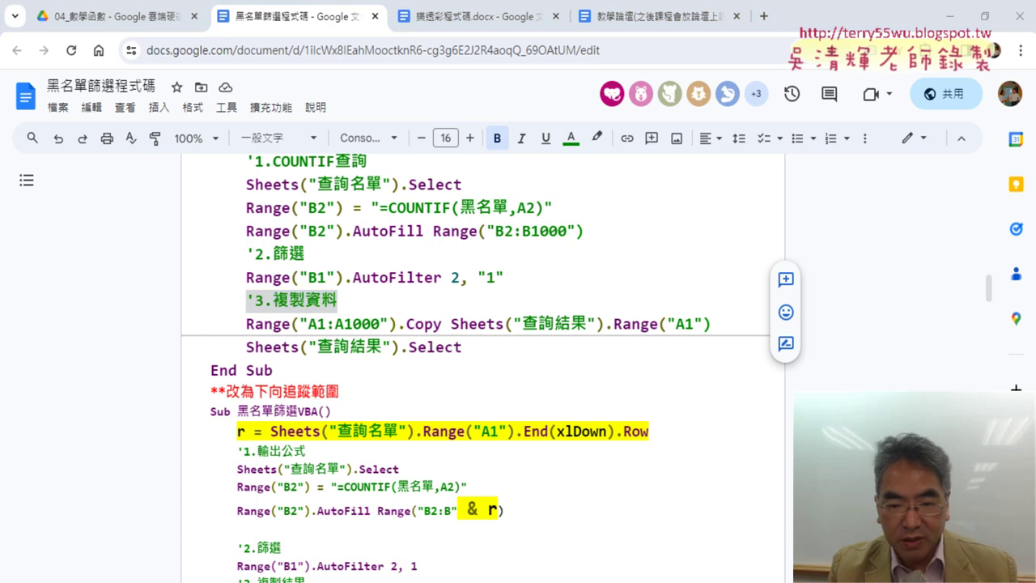
key("alt+Tab")
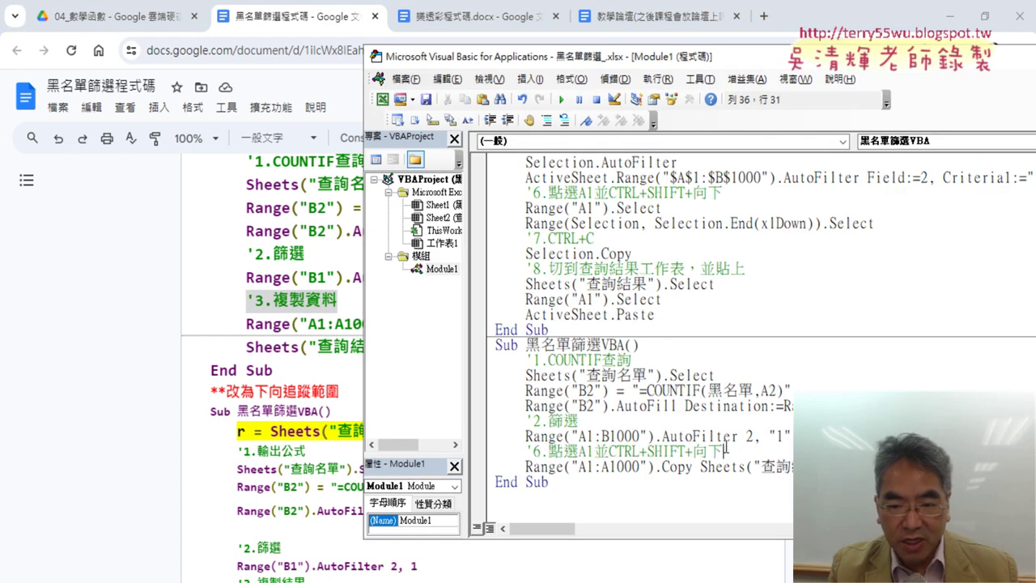
Replace the '6 comment with '3.複製資料 and add a blank line after the Copy line.
left_click_drag(723, 452, 525, 452)
type("'3.複製資料")
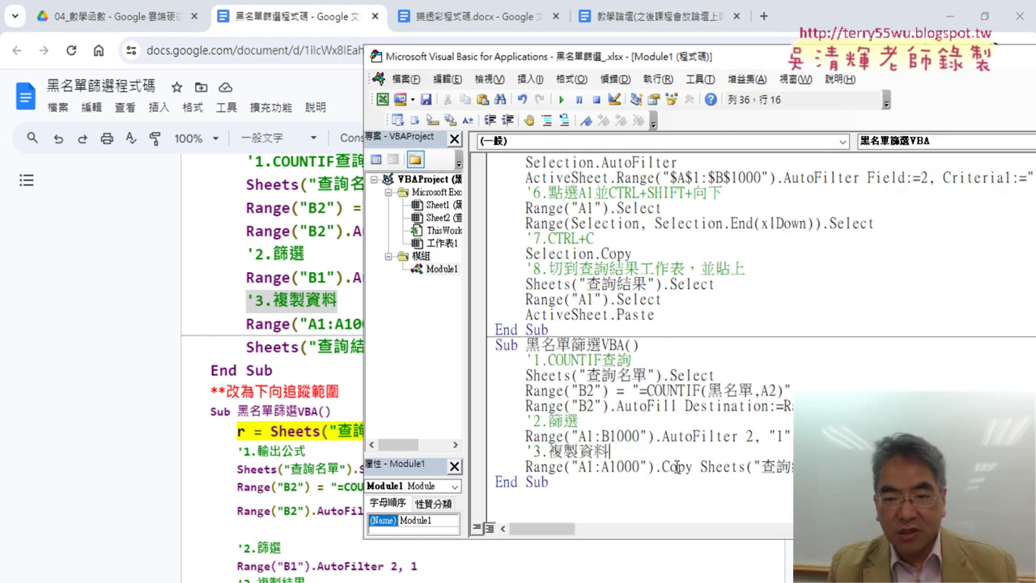
left_click(647, 483)
key("Return")
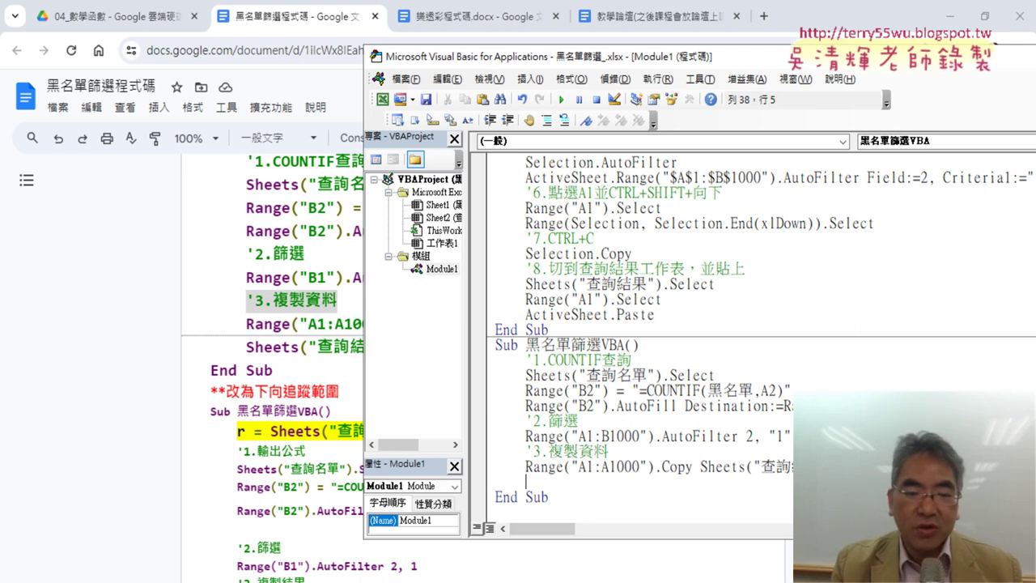
Fill the new line with Sheets("查詢結果").Select, reusing the sheet reference from the Copy line.
key("alt+F11")
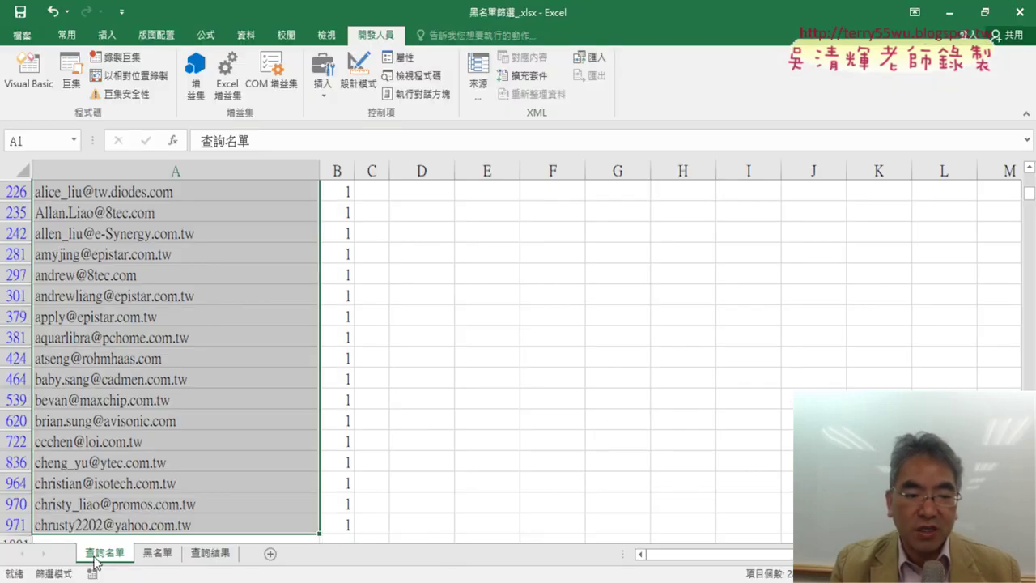
left_click(215, 553)
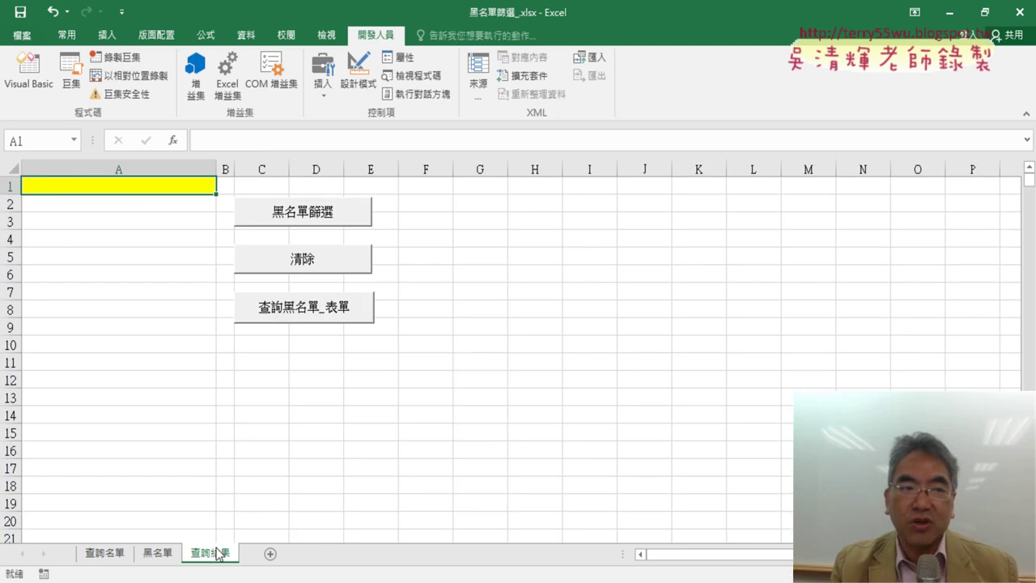
left_click(28, 69)
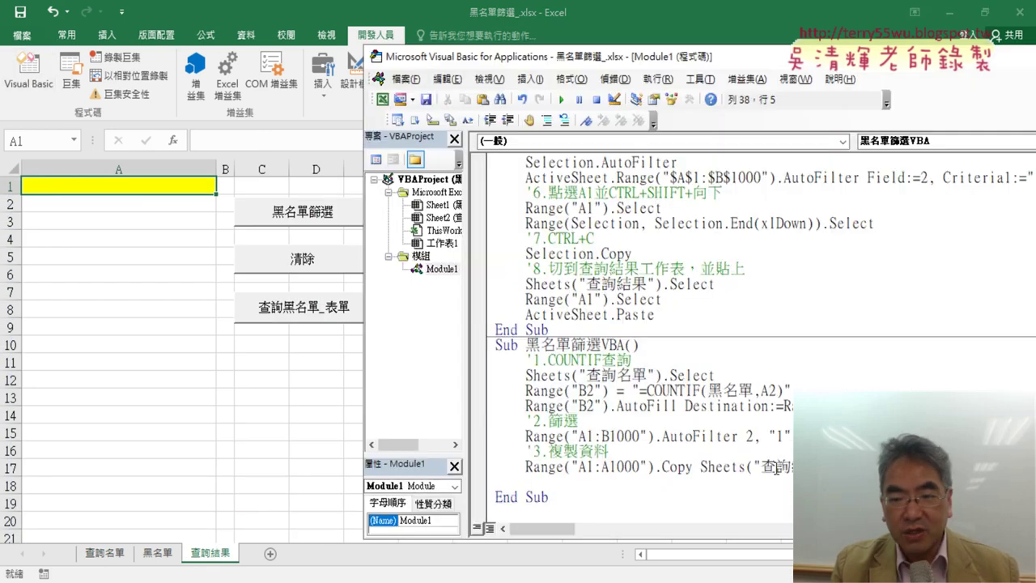
left_click_drag(701, 467, 822, 467)
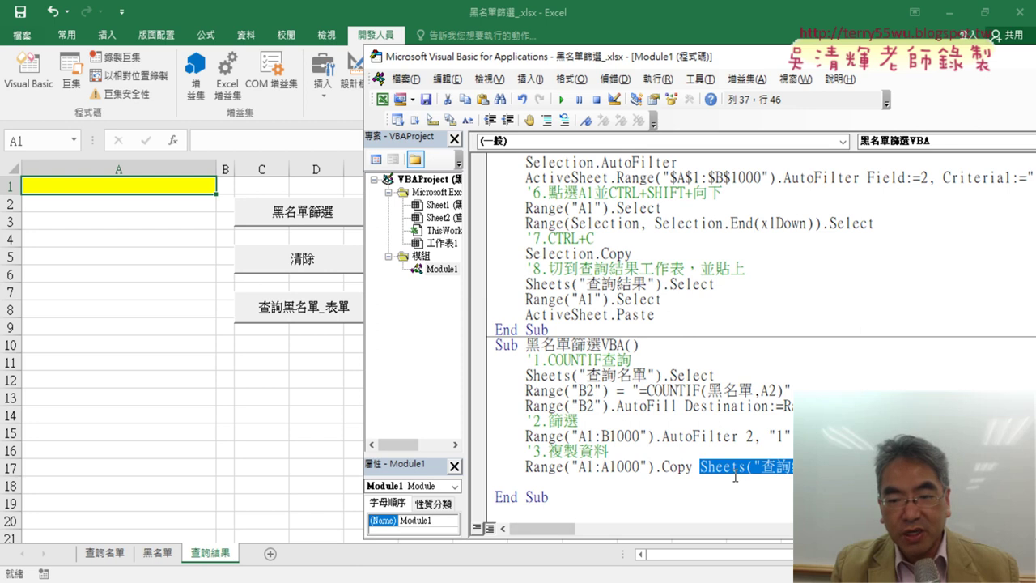
left_click(685, 482)
left_click_drag(701, 466, 850, 467)
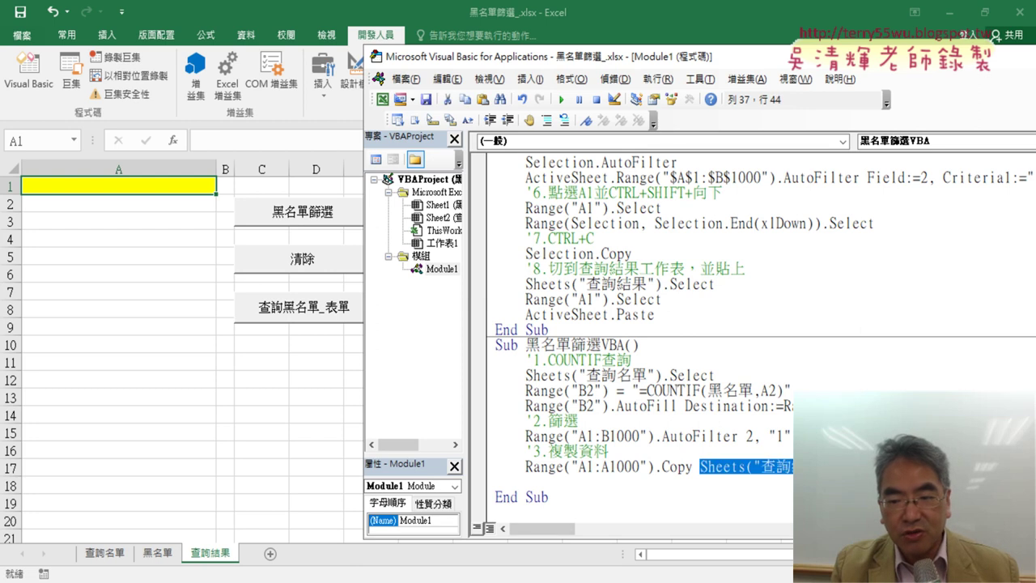
left_click_drag(760, 483, 618, 485)
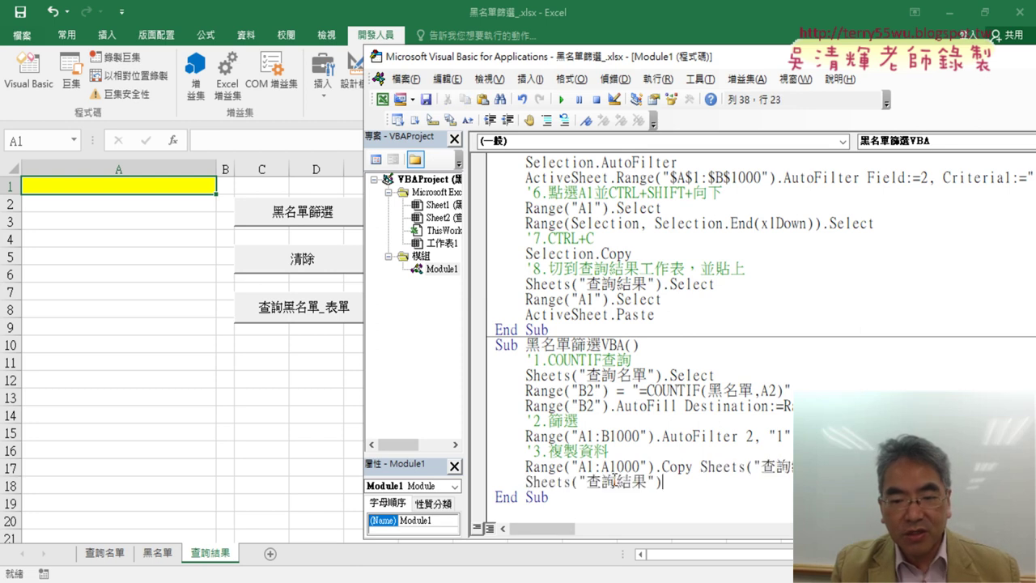
type(".")
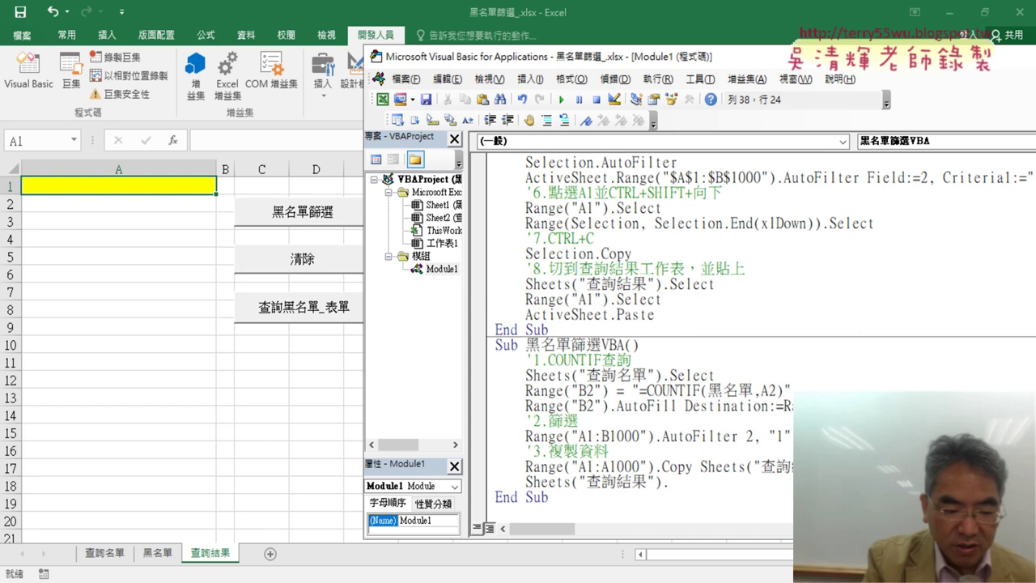
type("sel")
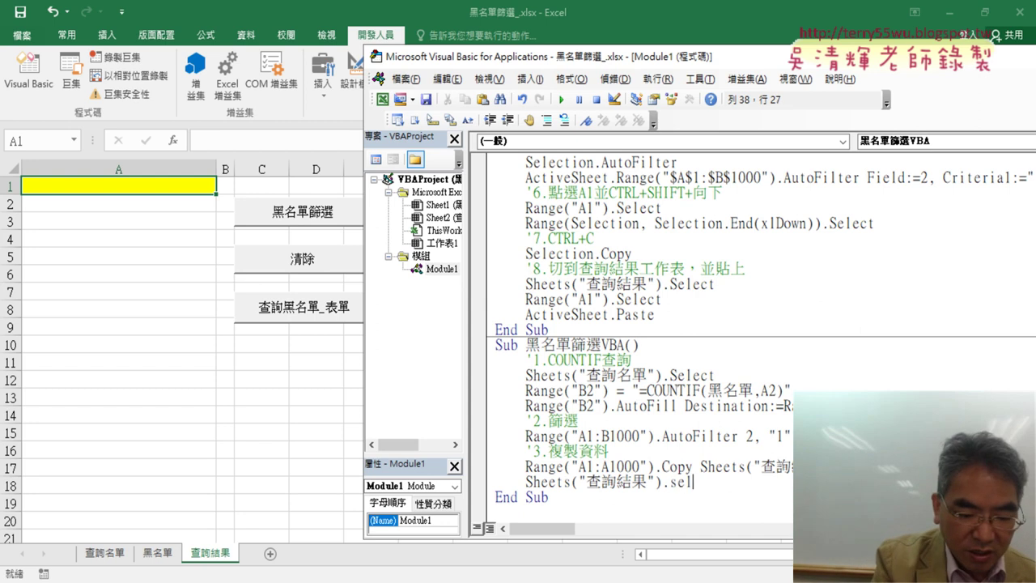
type("ect")
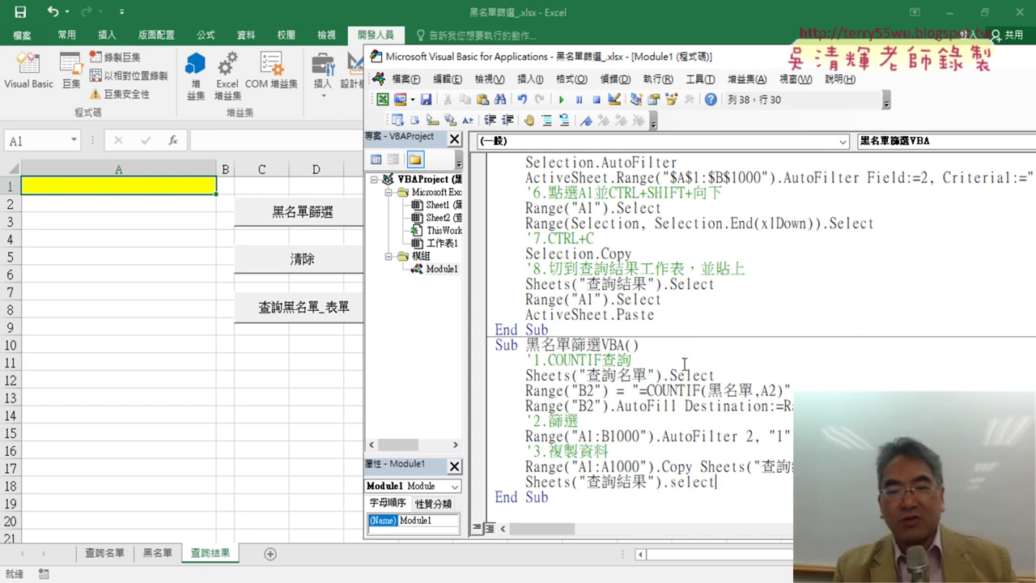
left_click(750, 323)
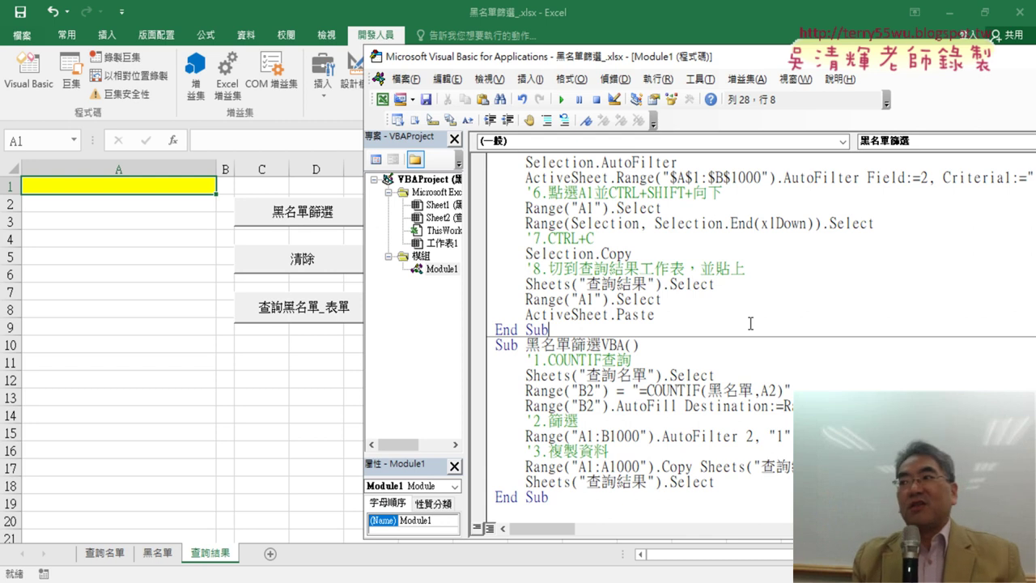
left_click(663, 375)
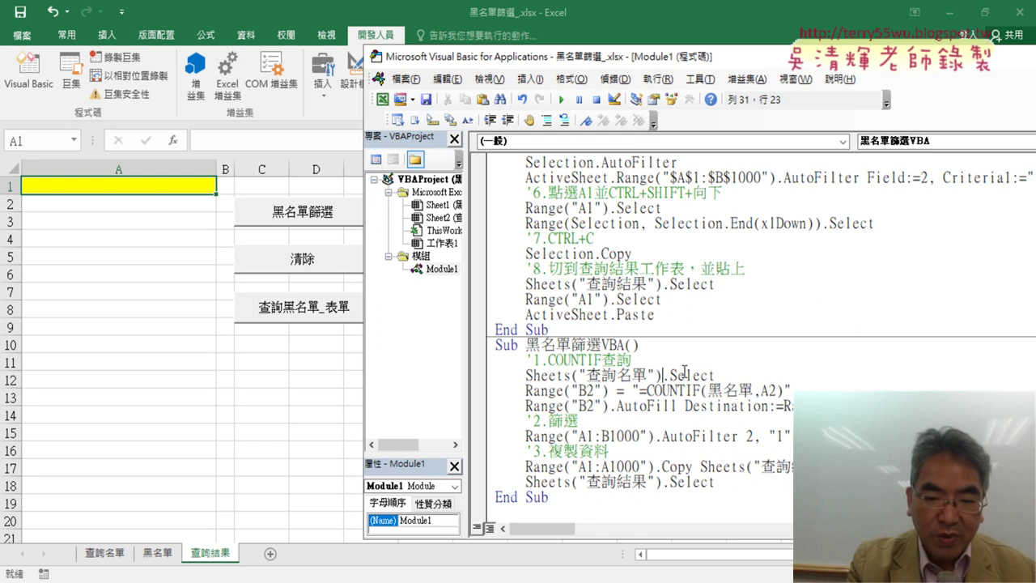
Step with F8 through the sheet activation, the COUNTIF line for B2 and the AutoFill line.
key("F8")
key("F8")
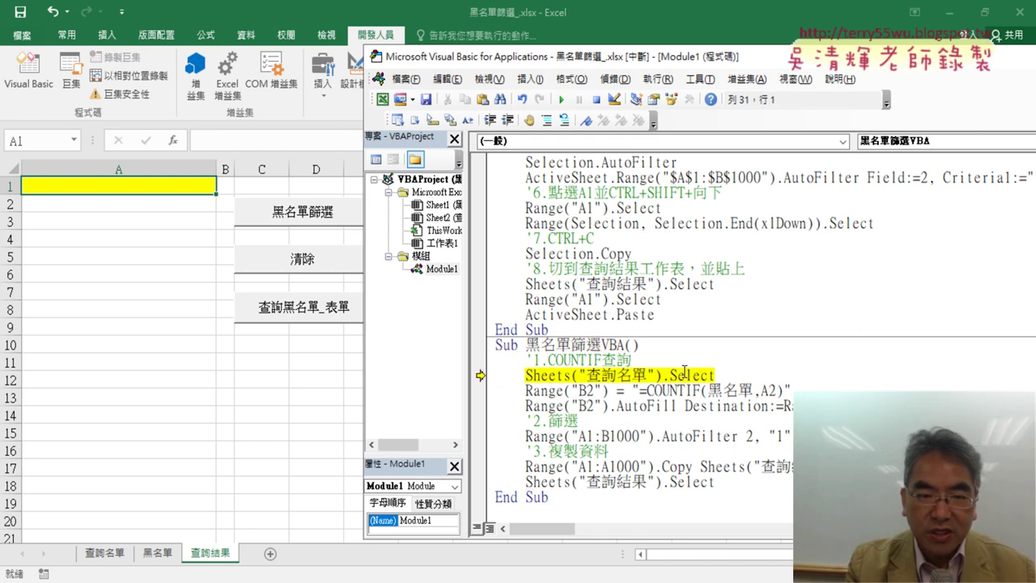
key("F8")
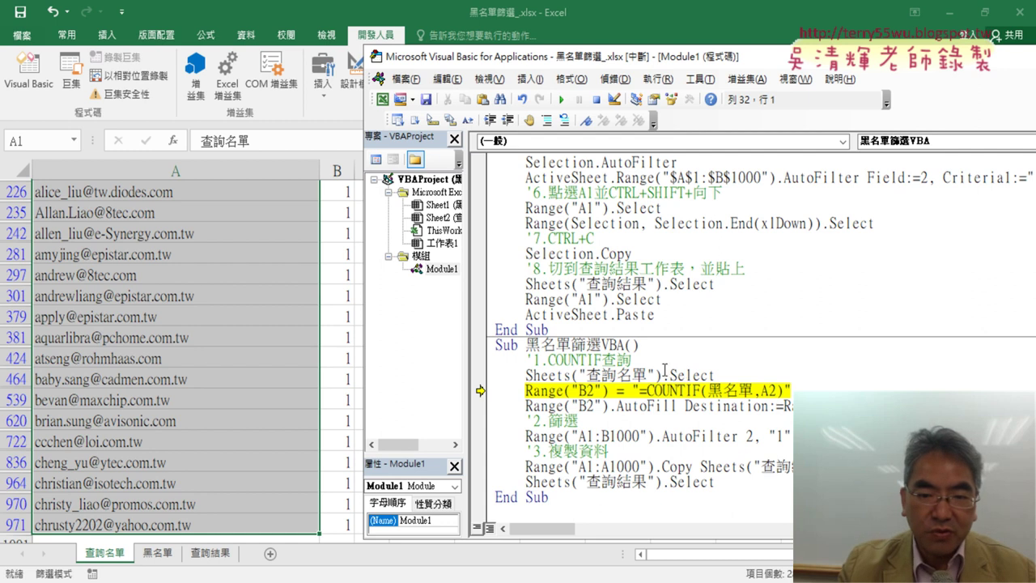
left_click(150, 322)
key("ctrl+Home")
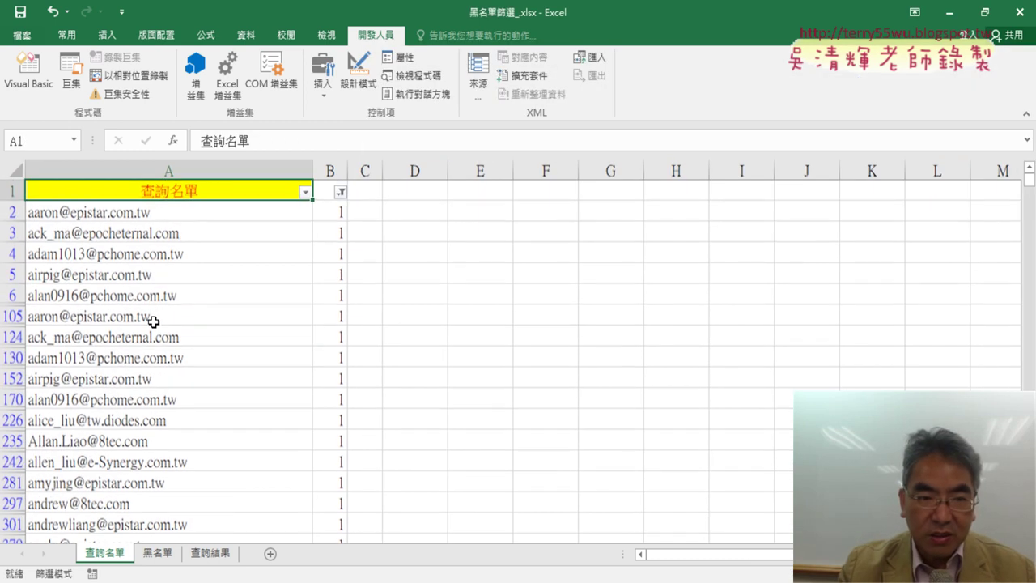
left_click(497, 287)
left_click(28, 69)
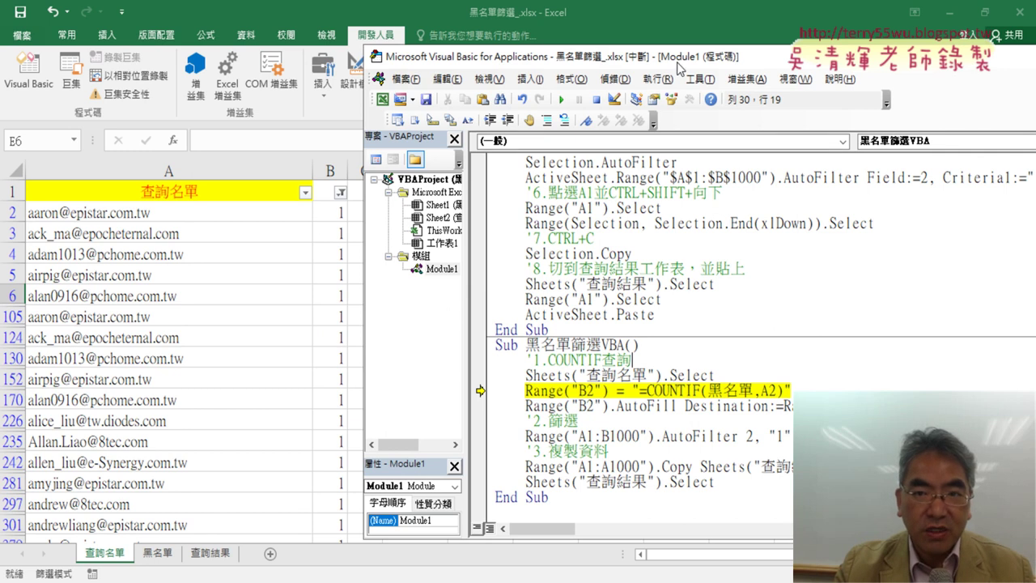
left_click_drag(668, 61, 718, 55)
left_click(336, 212)
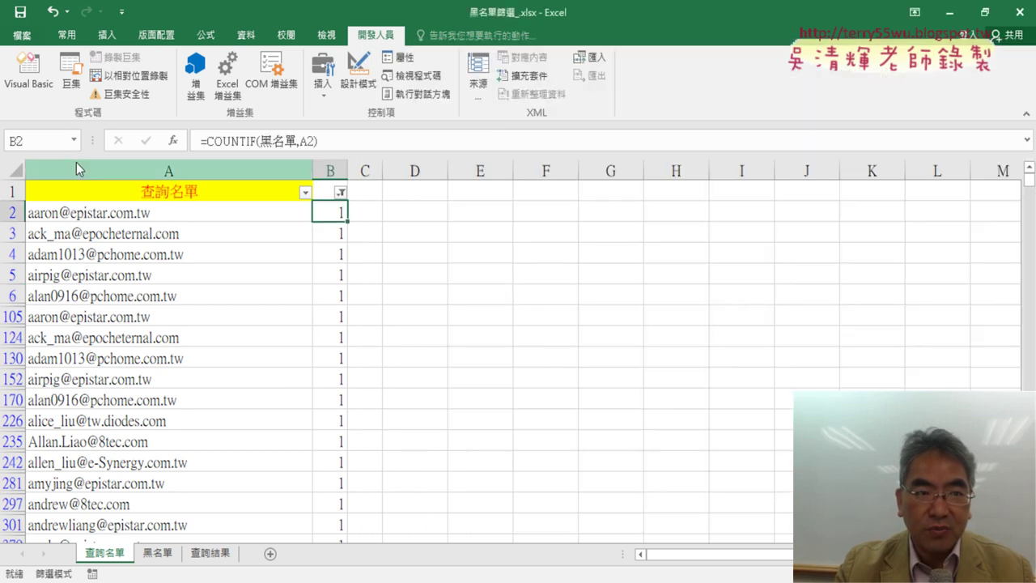
left_click(28, 68)
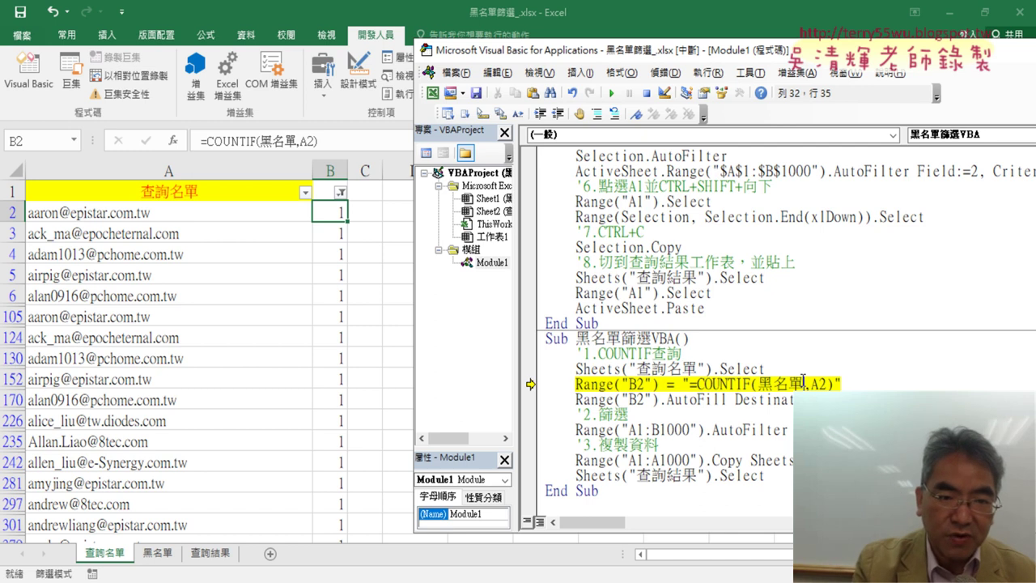
key("F8")
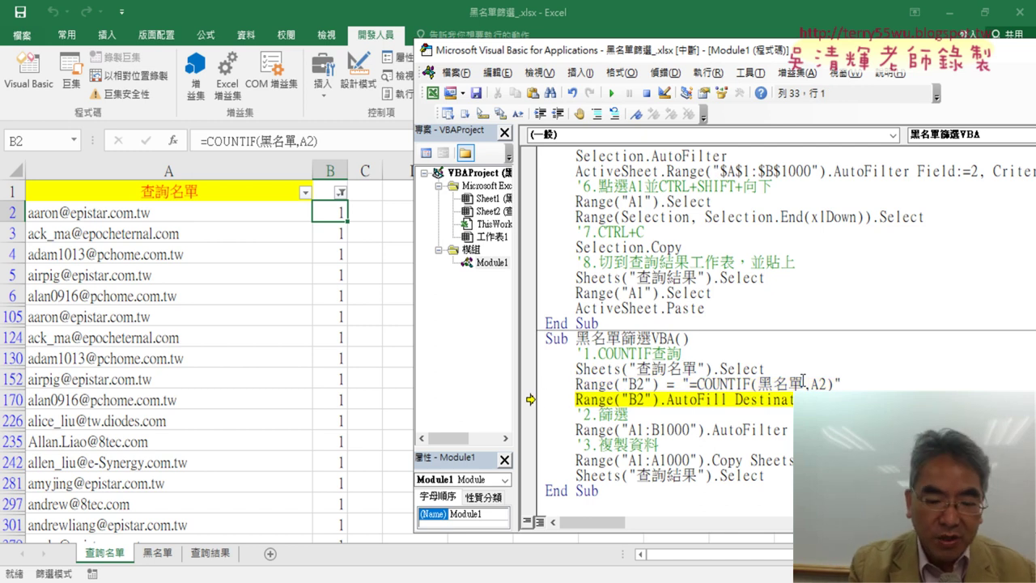
key("F8")
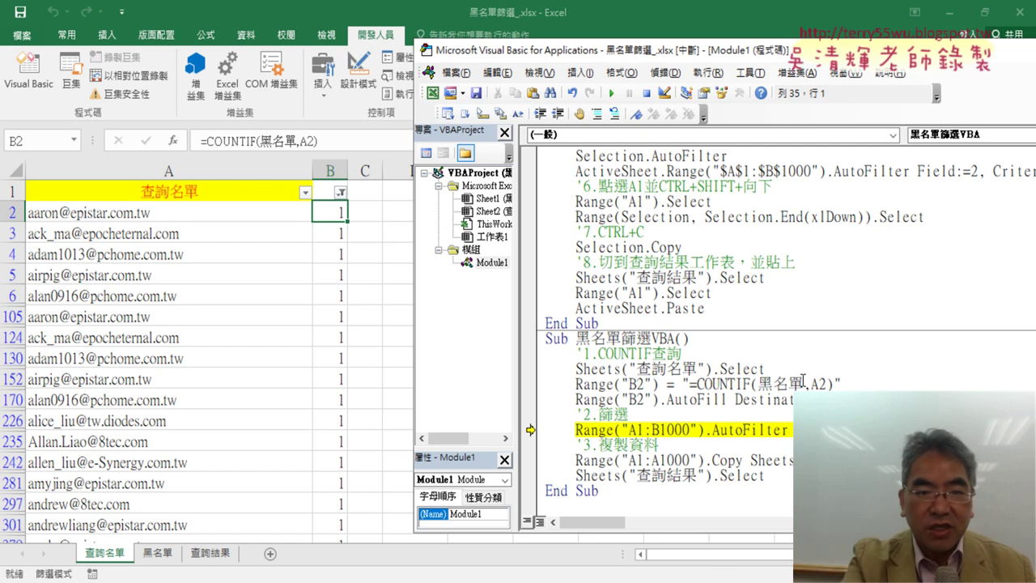
Clear column B, rerun the AutoFill line, then run the filter down to 27 of 999 records.
left_click(337, 212)
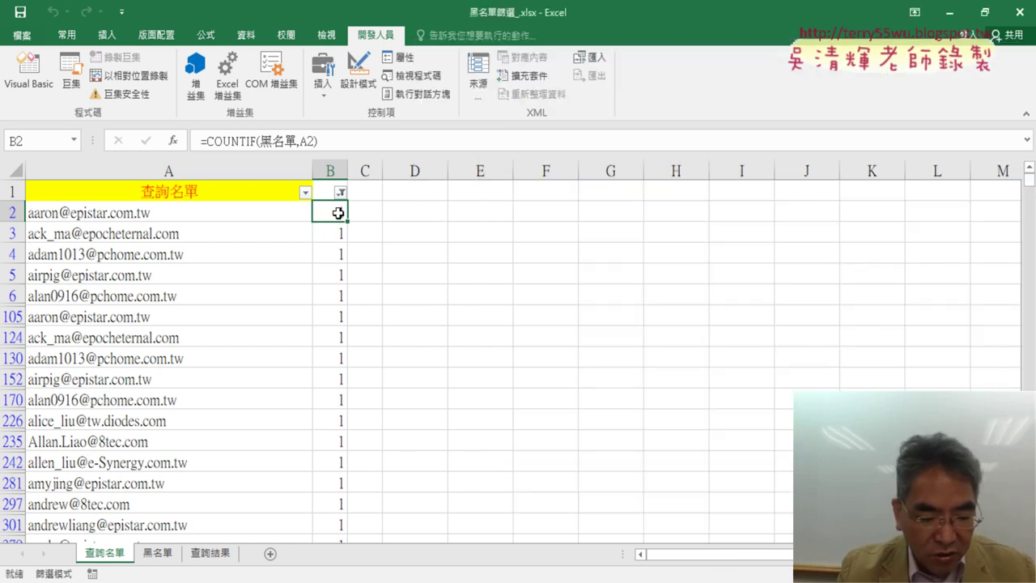
key("ctrl+shift+Down")
key("Delete")
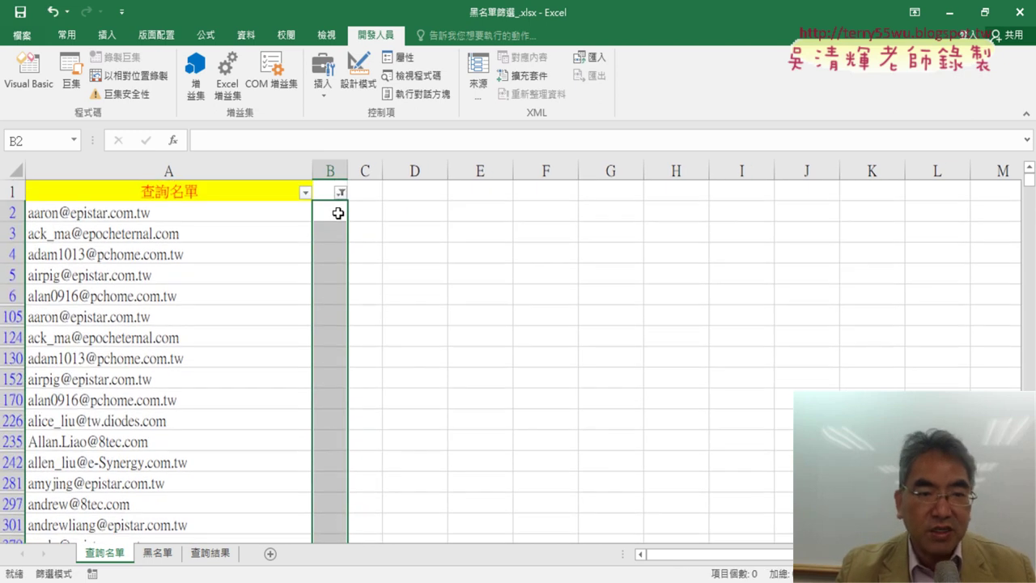
left_click(337, 212)
left_click(28, 69)
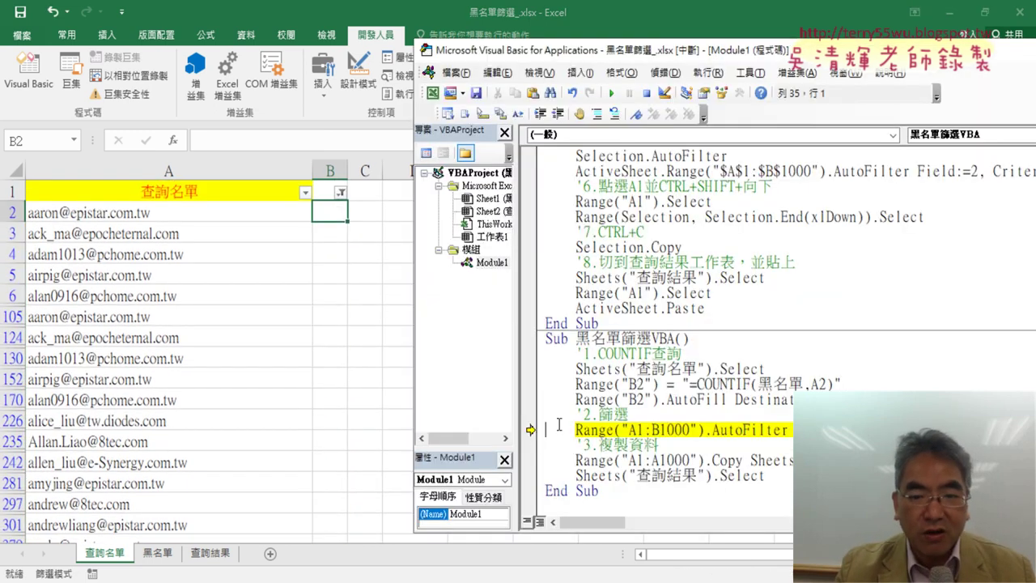
mouse_move(530, 429)
left_mouse_down()
mouse_move(530, 384)
mouse_move(530, 399)
left_mouse_up()
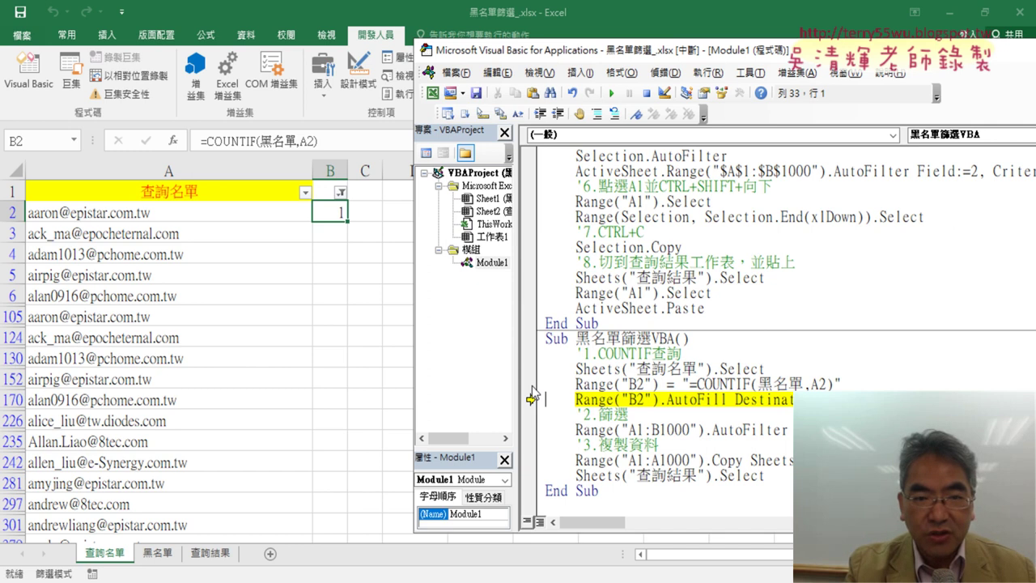
key("F8")
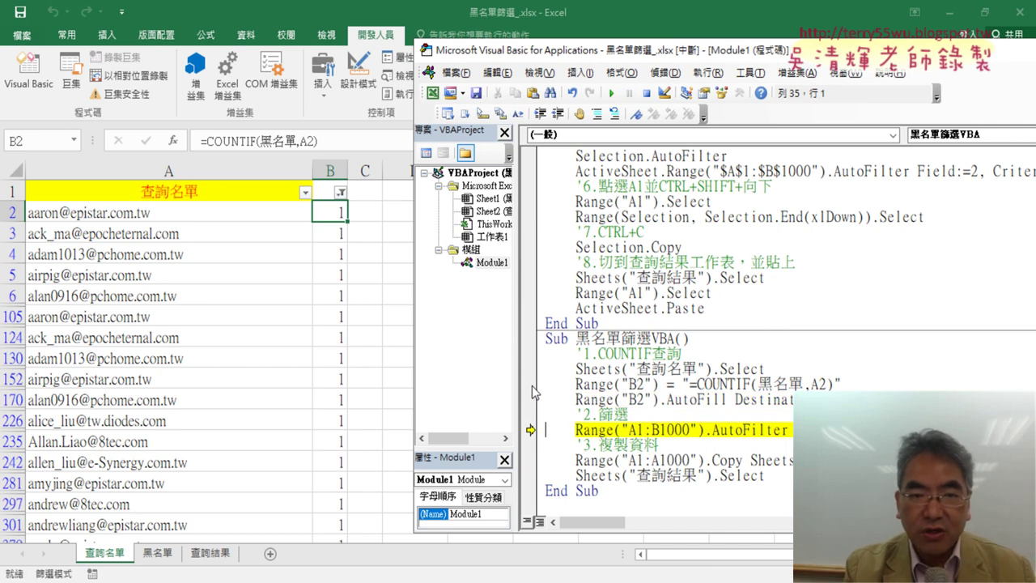
key("F5")
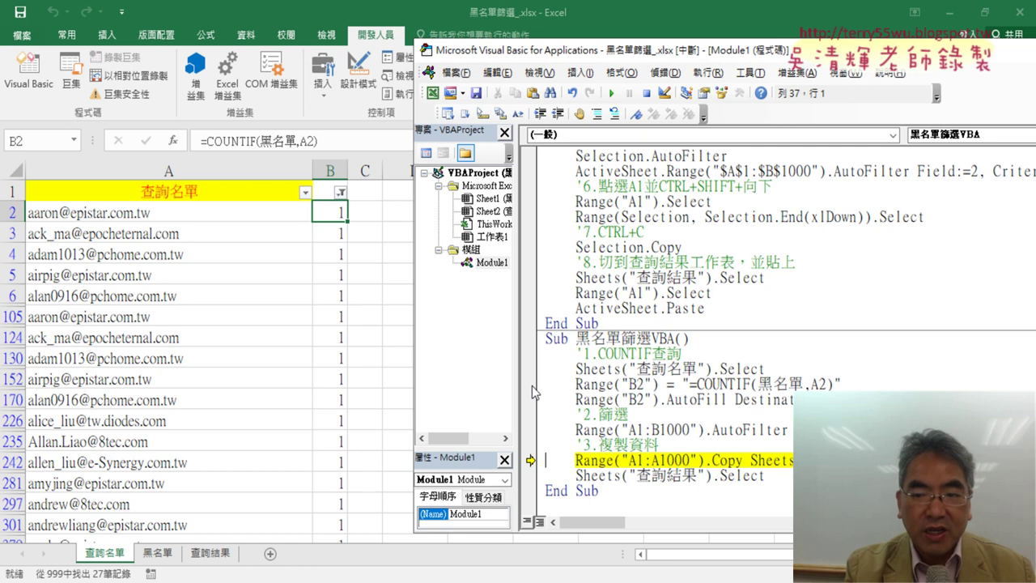
Check both sheets, then step through the Copy and Sheets("查詢結果").Select lines to End Sub.
left_click(364, 400)
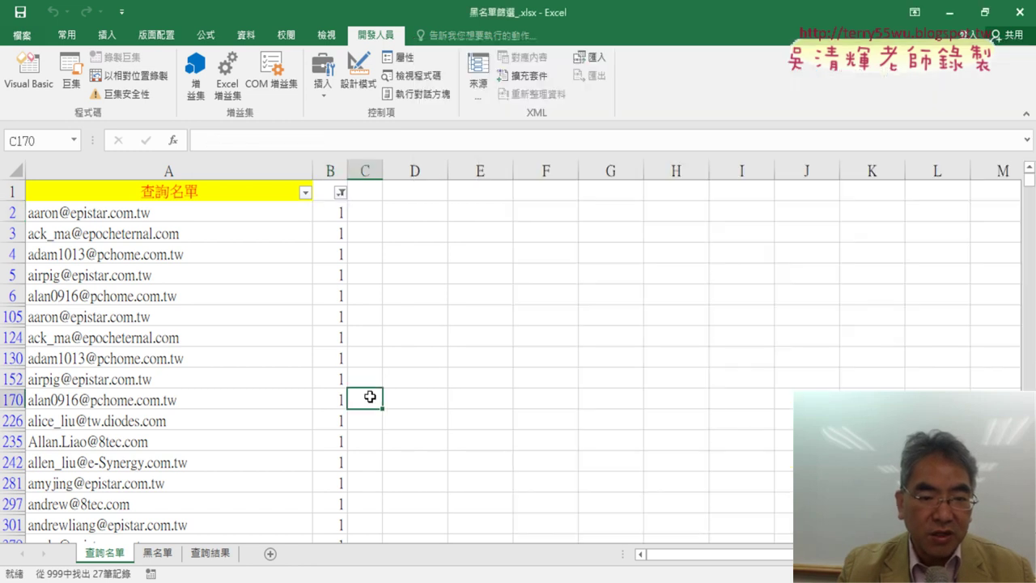
scroll(364, 399, "down", 2)
scroll(364, 399, "down", 2)
scroll(364, 399, "up", 1)
scroll(363, 397, "up", 3)
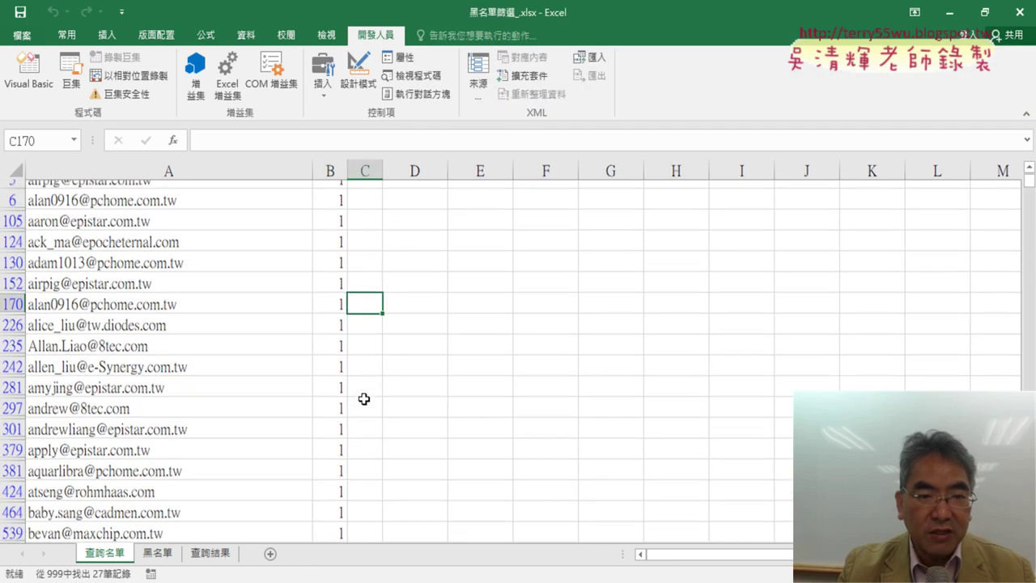
scroll(363, 397, "up", 2)
left_click(23, 68)
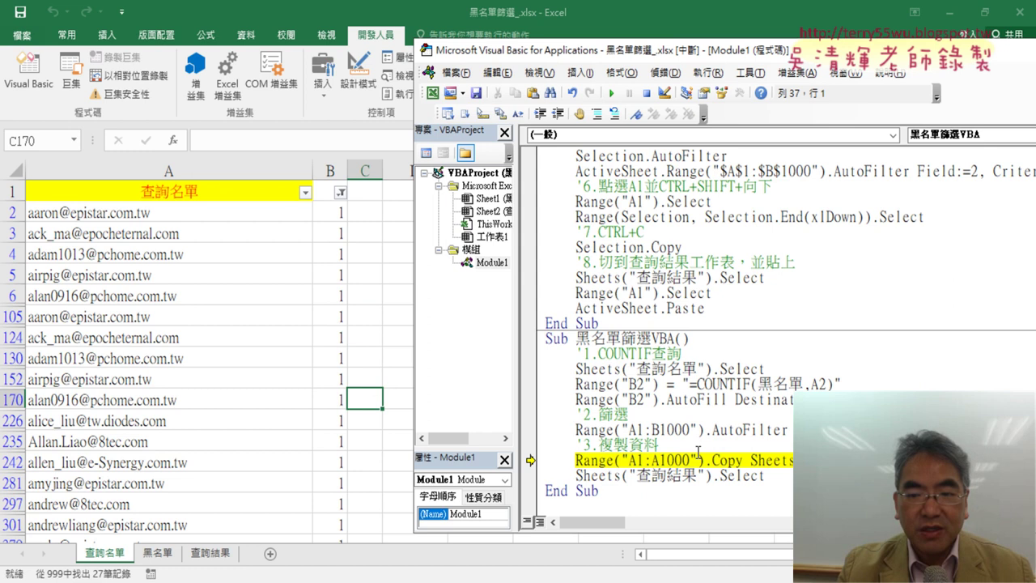
left_click(227, 558)
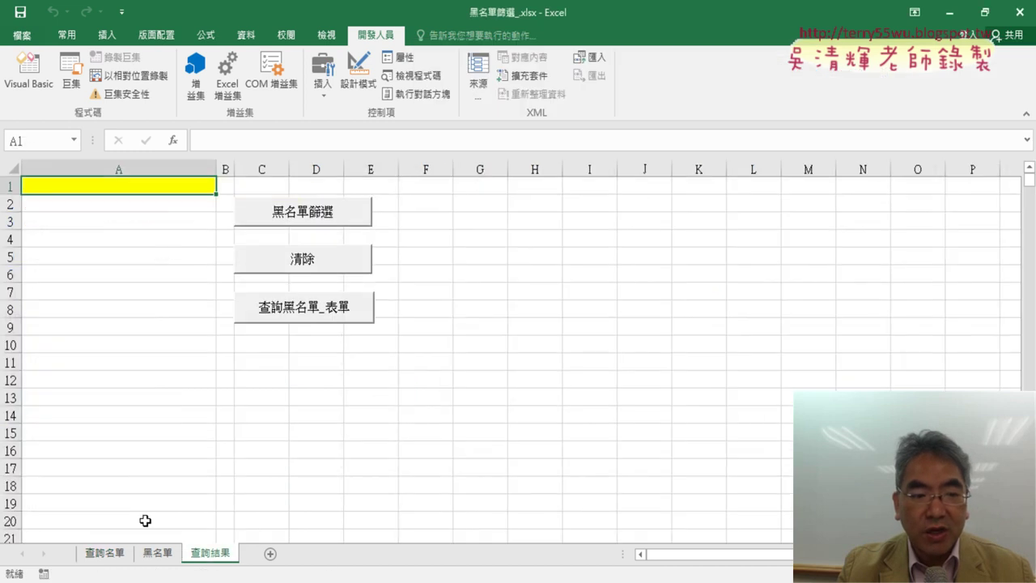
left_click(105, 551)
left_click(28, 71)
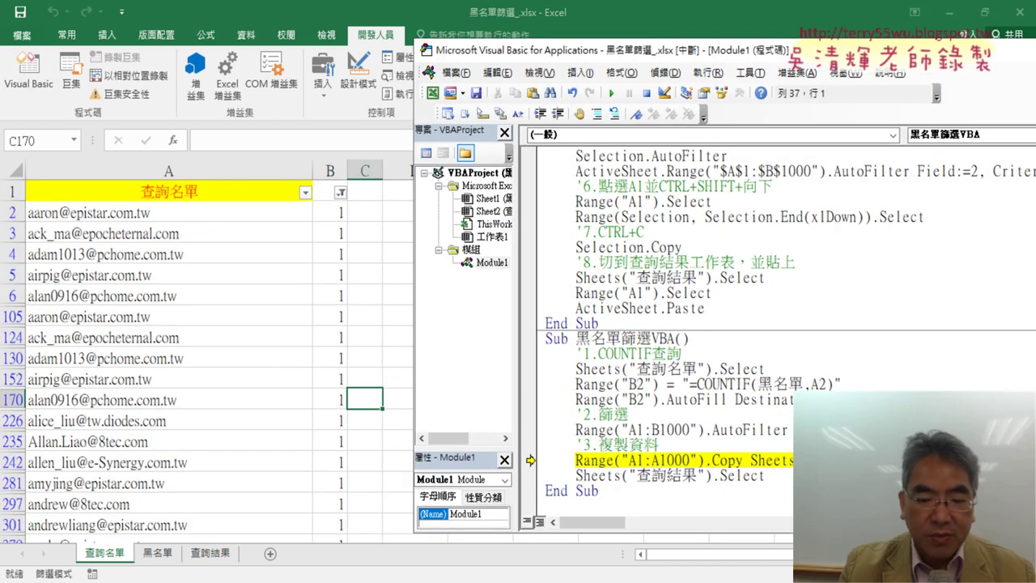
key("F8")
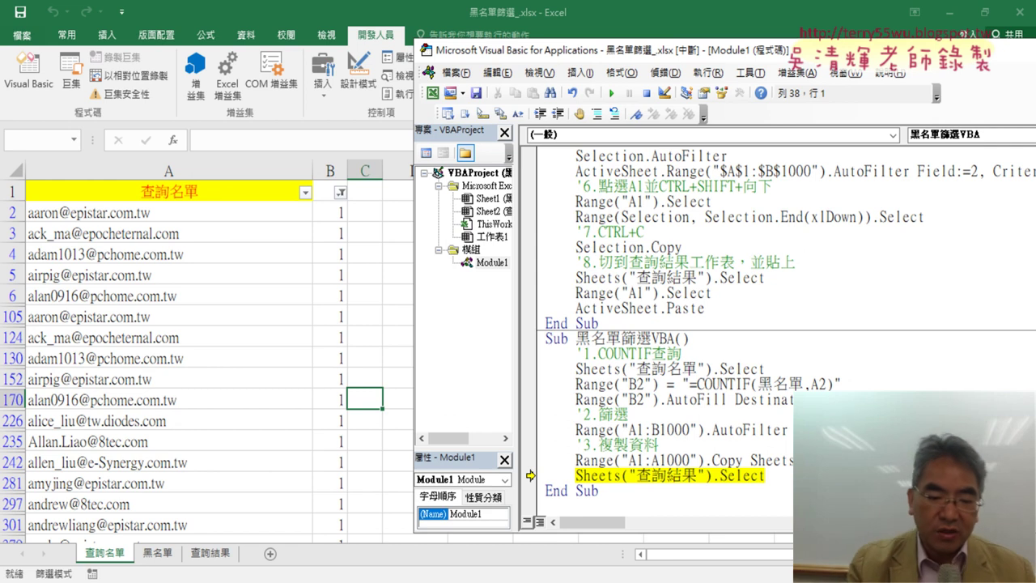
key("F8")
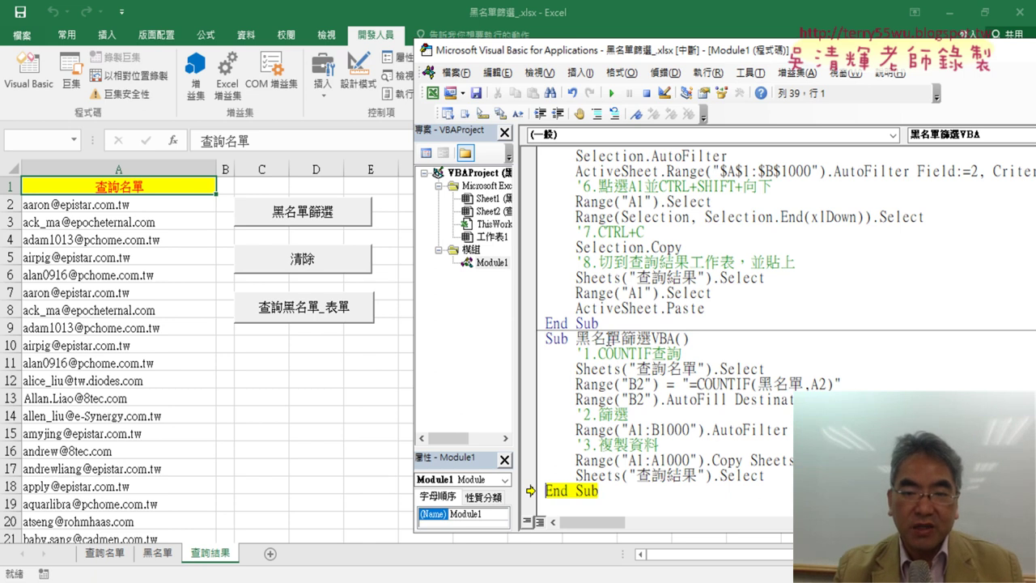
Assign the 黑名單篩選VBA macro to the third button, copying the macro name along the way.
right_click(301, 305)
left_click(358, 427)
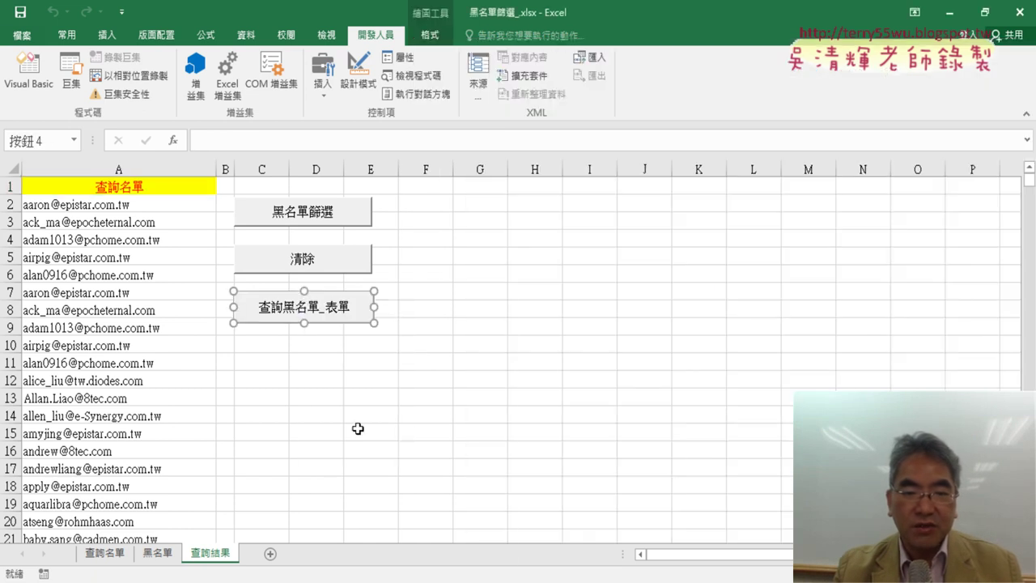
left_click_drag(364, 261, 636, 172)
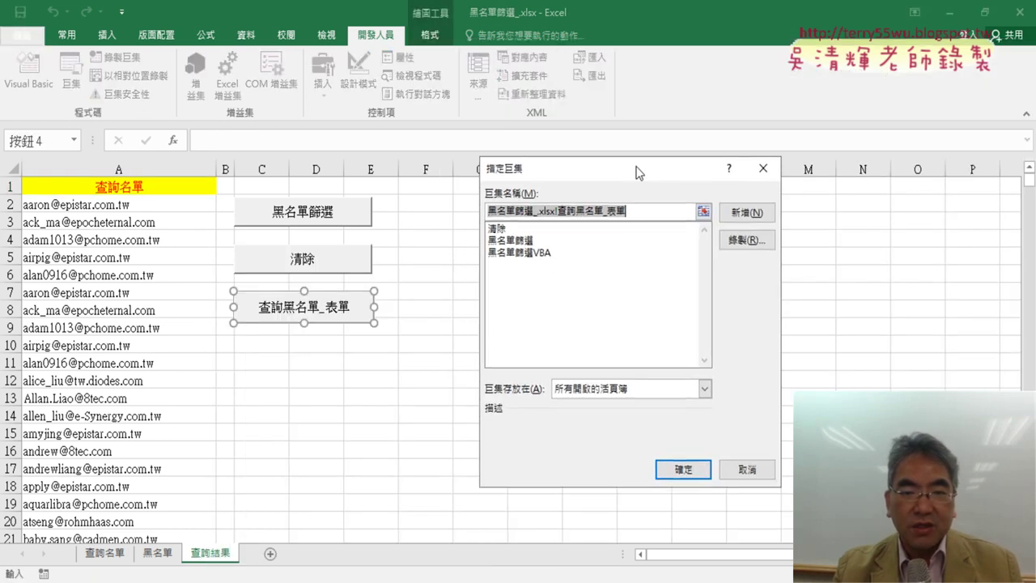
left_click(543, 253)
left_click_drag(552, 211, 489, 212)
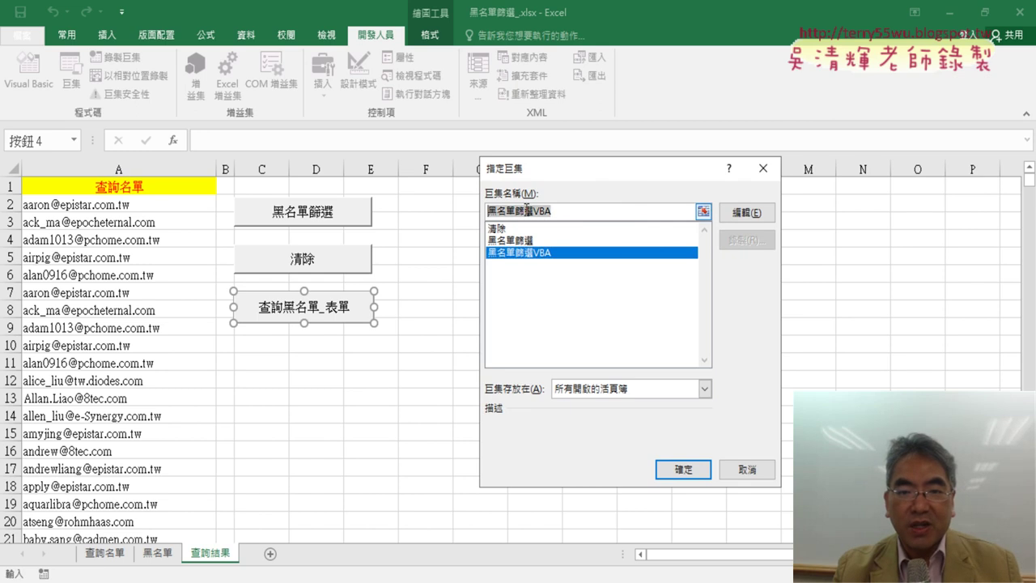
right_click(526, 209)
left_click(558, 236)
left_click(682, 469)
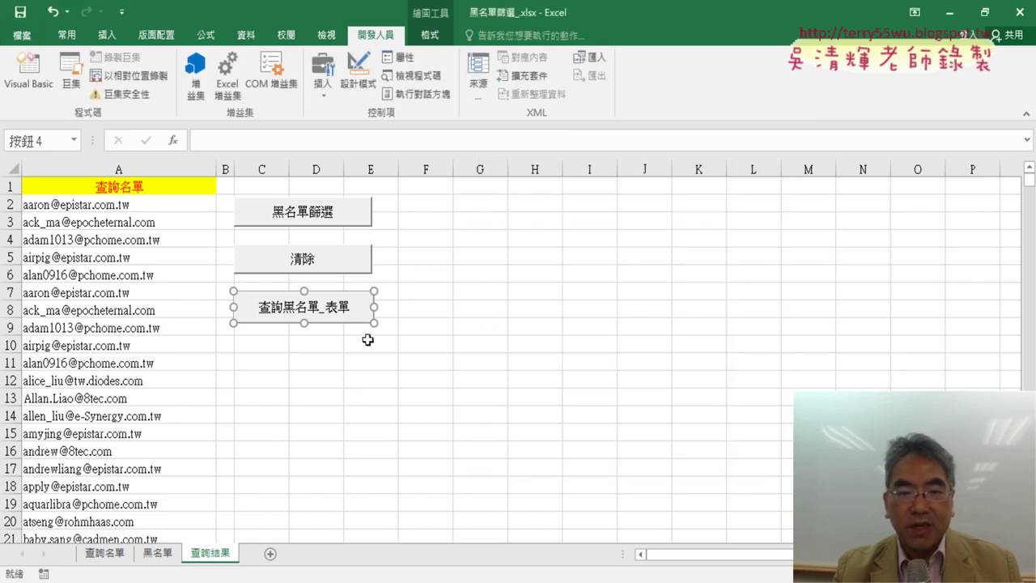
Replace the button's caption with the pasted name 黑名單篩選VBA.
left_click(263, 311)
key("Delete")
key("Delete")
key("Delete")
key("Delete")
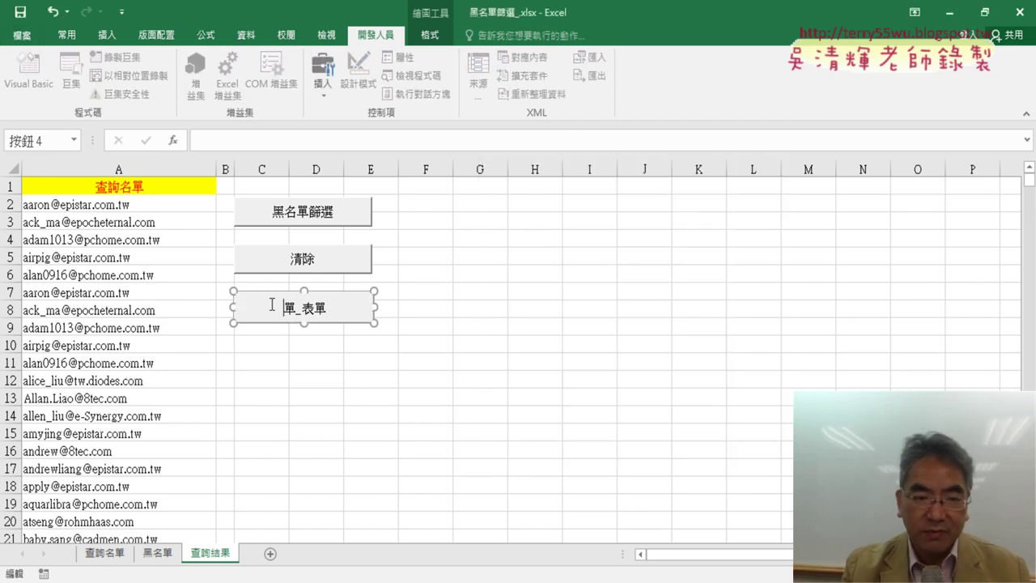
key("Delete")
key("Delete")
key("Delete")
key("ctrl+v")
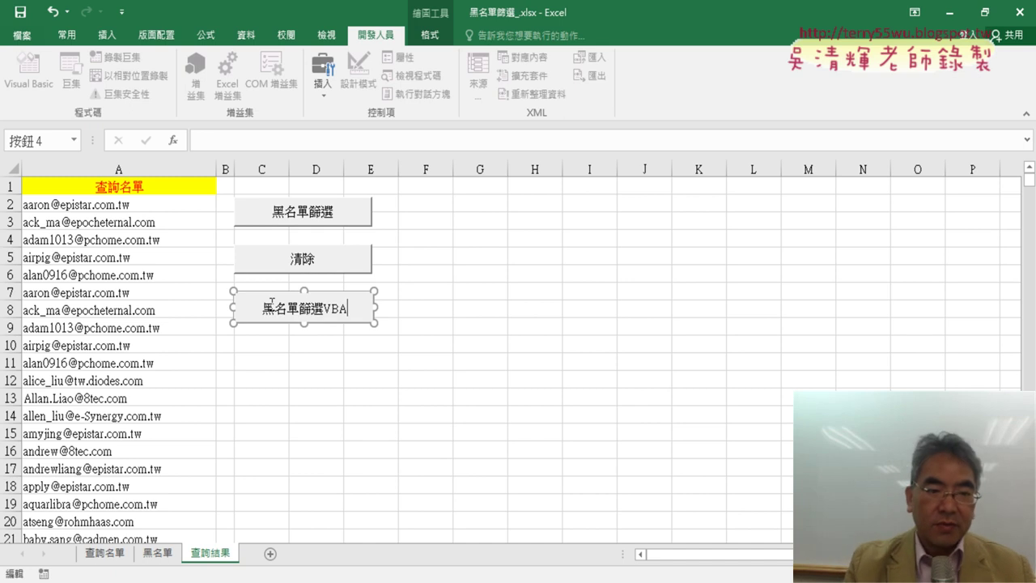
left_click(572, 417)
Dismiss the break-mode error and reset the paused macro.
left_click(303, 259)
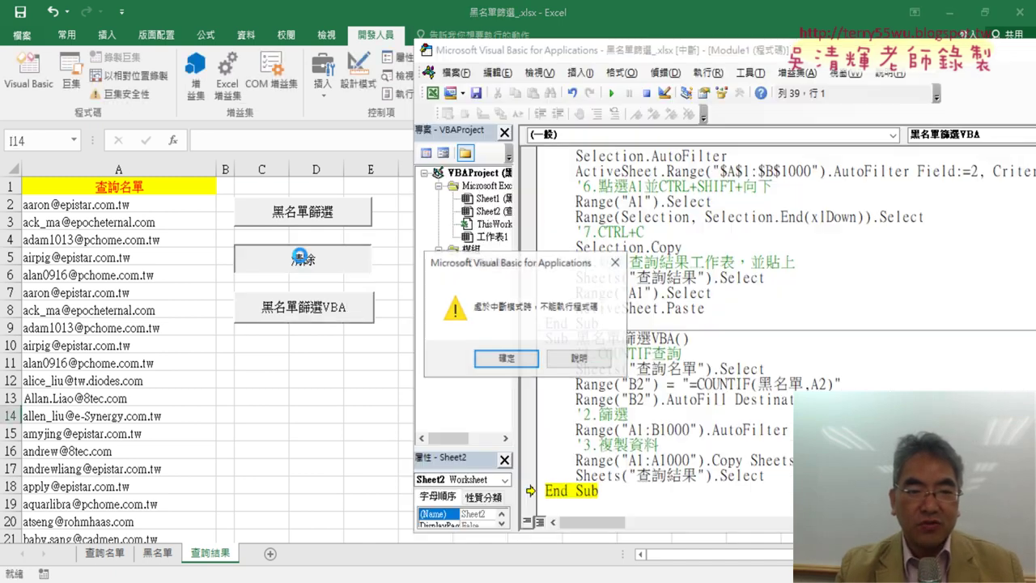
left_click(505, 357)
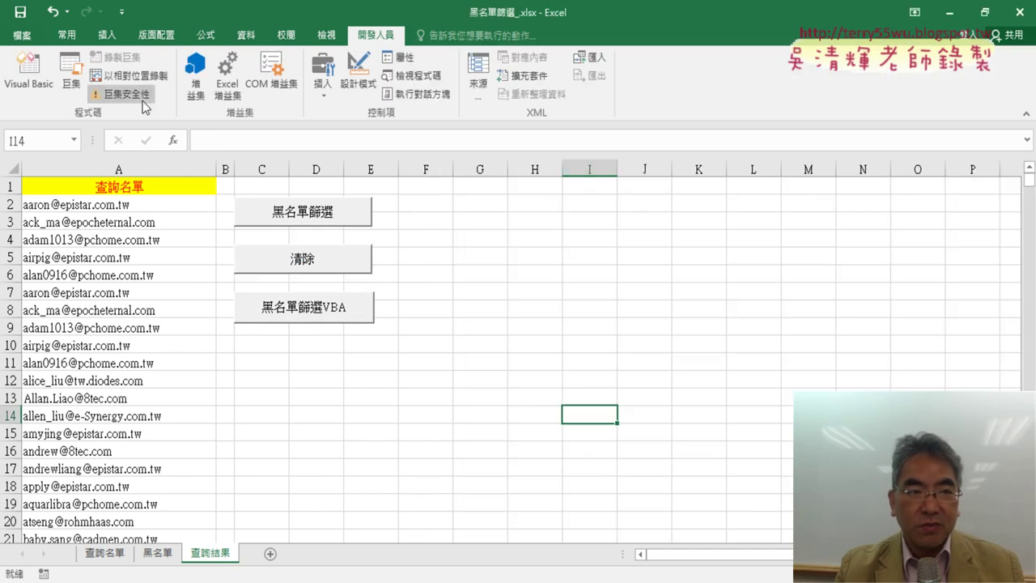
left_click(49, 76)
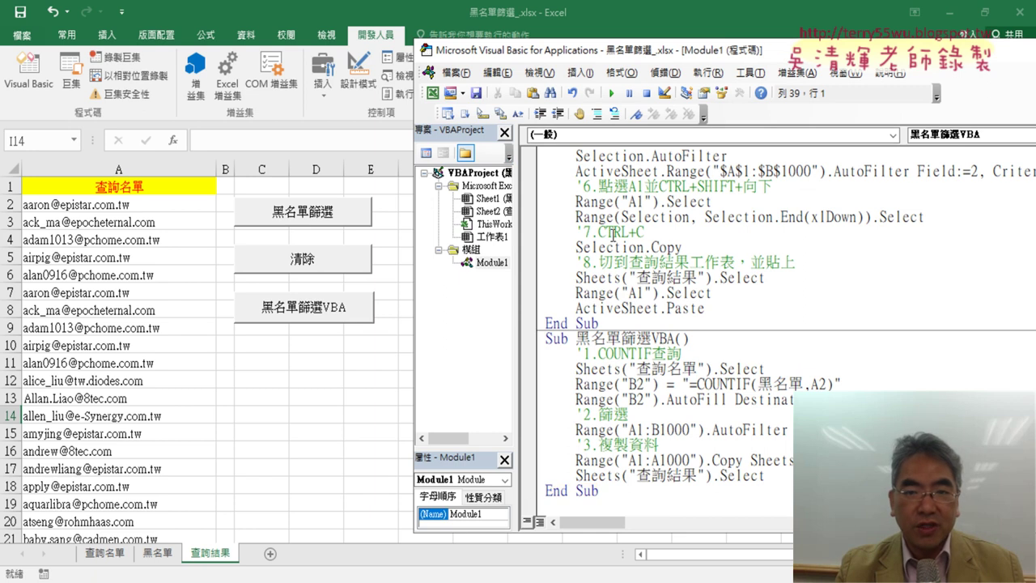
key("alt+F11")
left_click_drag(283, 421, 342, 421)
Test by alternating 清除 and 黑名單篩選VBA three times, ending with the results cleared.
left_click(346, 261)
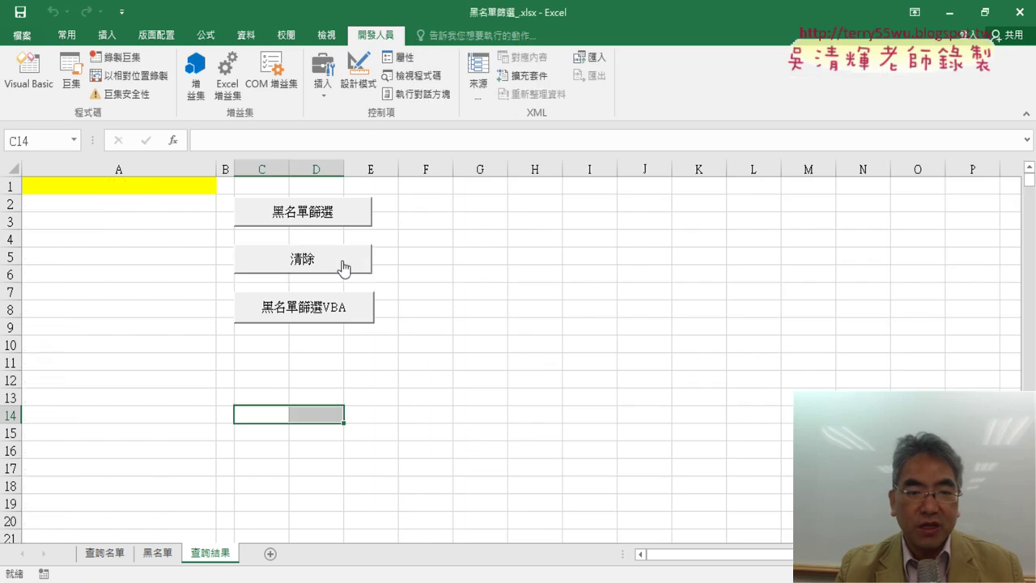
left_click(333, 309)
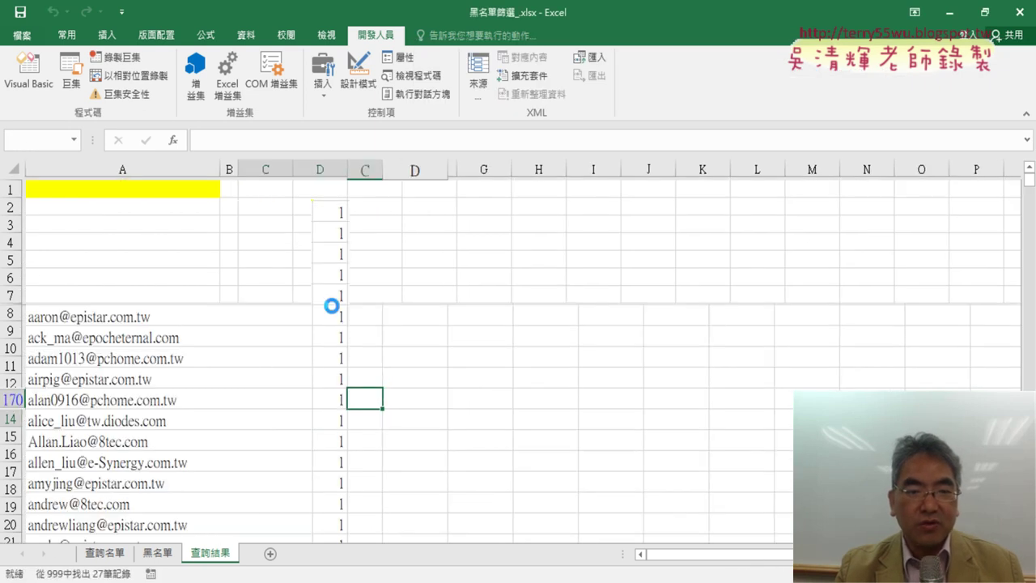
left_click(339, 260)
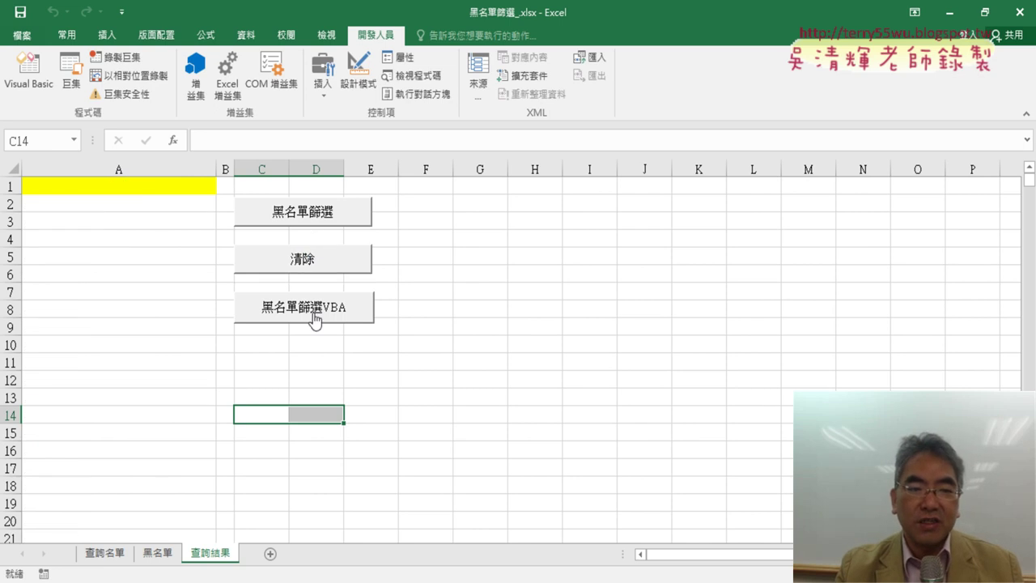
left_click(313, 315)
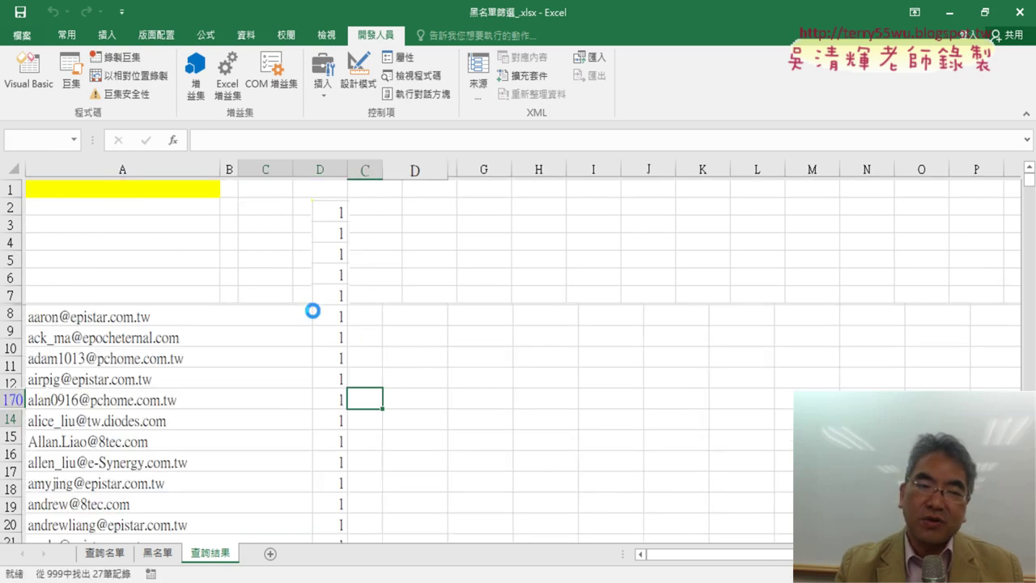
left_click(323, 257)
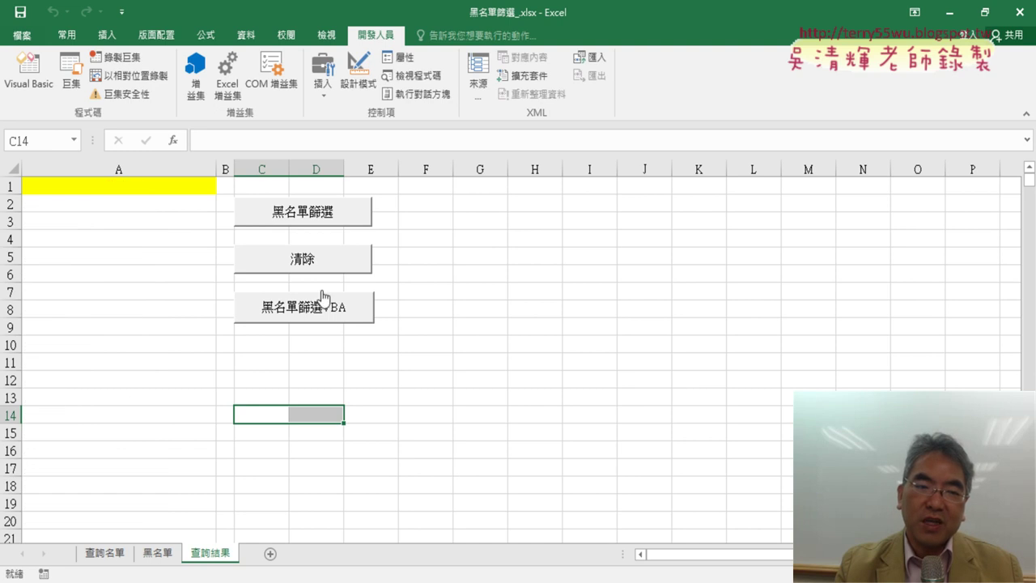
left_click(320, 312)
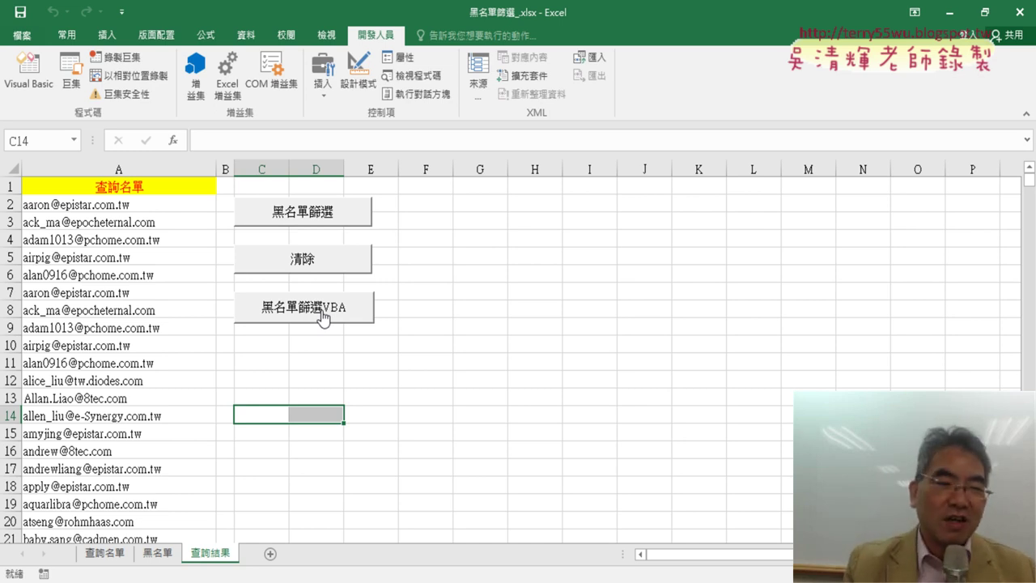
left_click(304, 267)
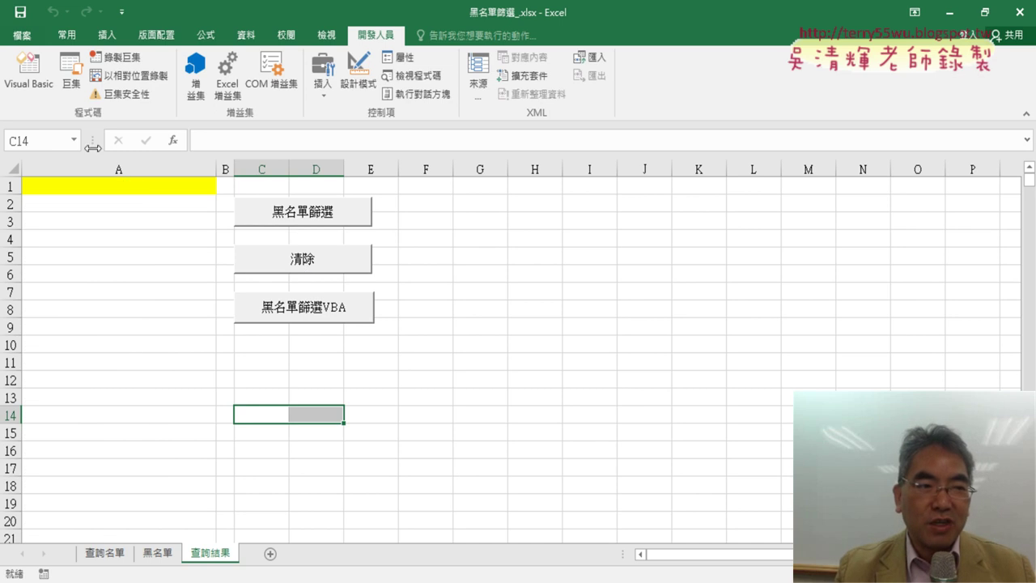
Select the long Sub 黑名單篩選 and then the short Sub 黑名單篩選VBA to contrast their lengths.
left_click(37, 72)
scroll(557, 280, "up", 3)
scroll(577, 241, "up", 2)
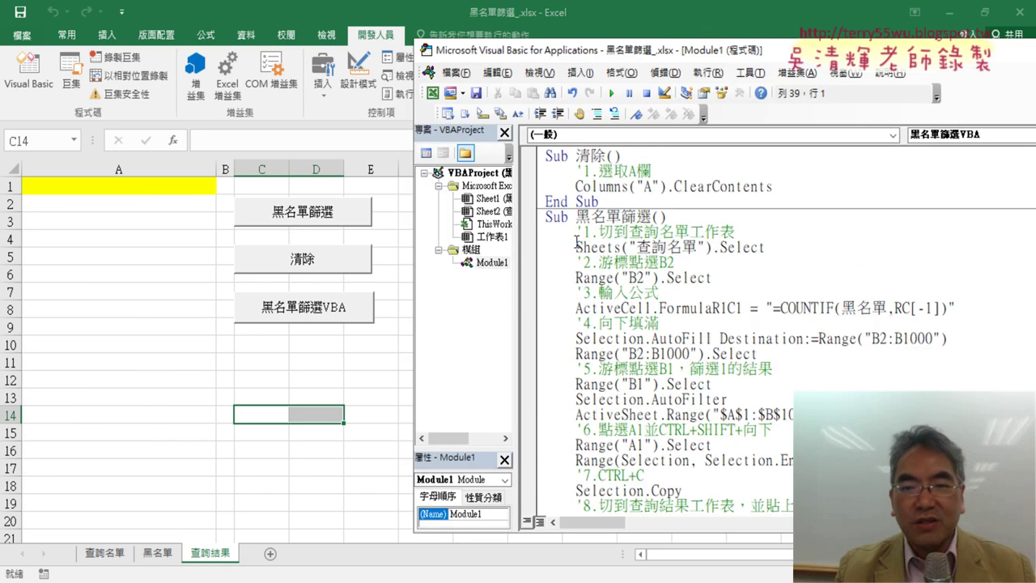
left_click_drag(534, 225, 556, 407)
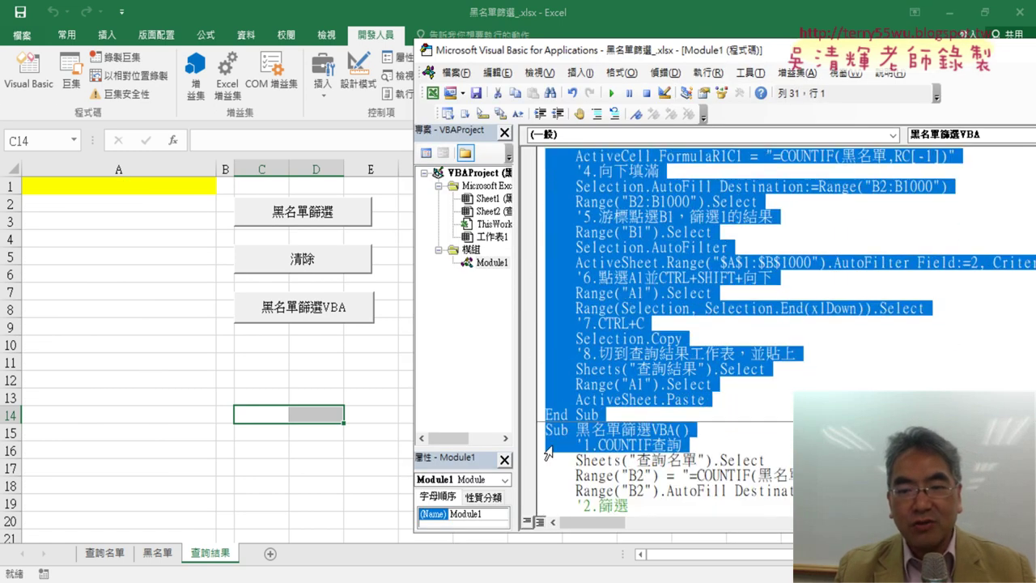
scroll(613, 331, "down", 3)
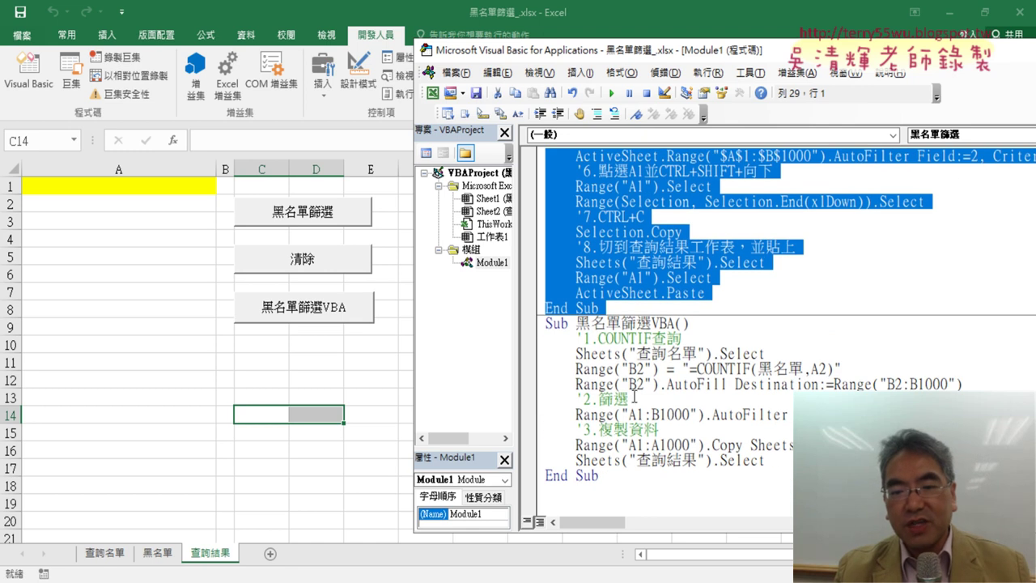
left_click_drag(612, 480, 540, 324)
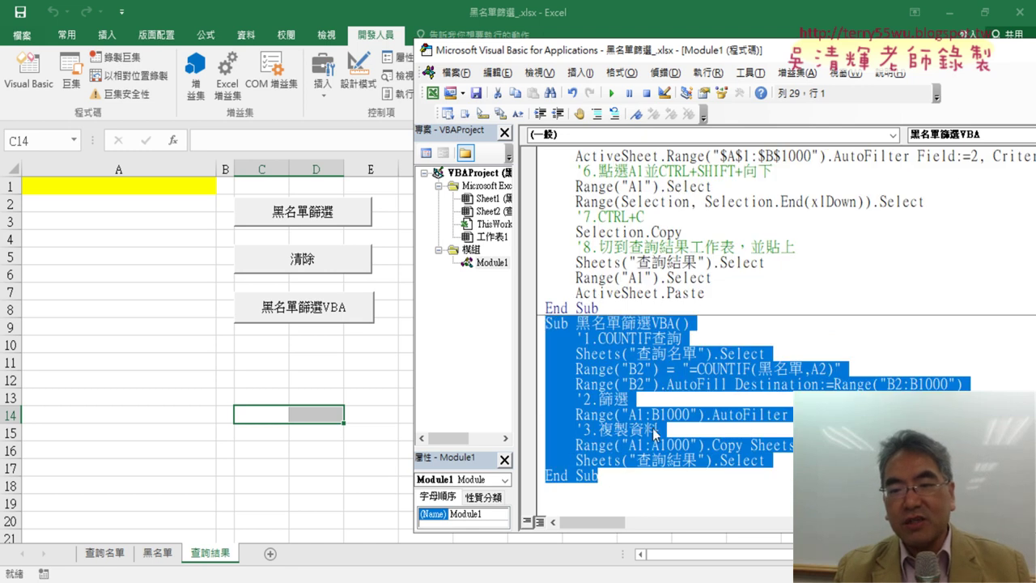
left_click(628, 414)
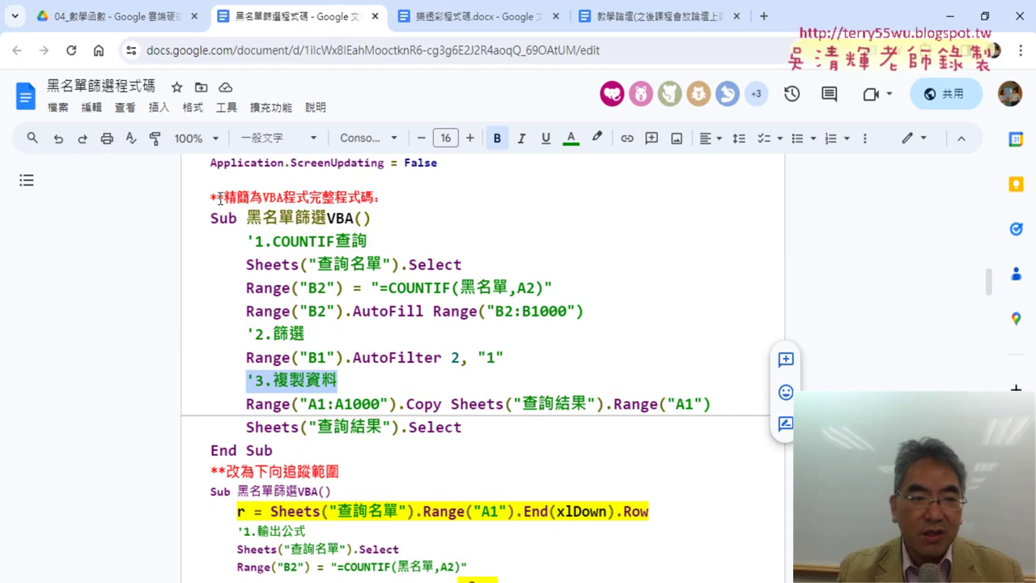
left_click_drag(221, 199, 386, 198)
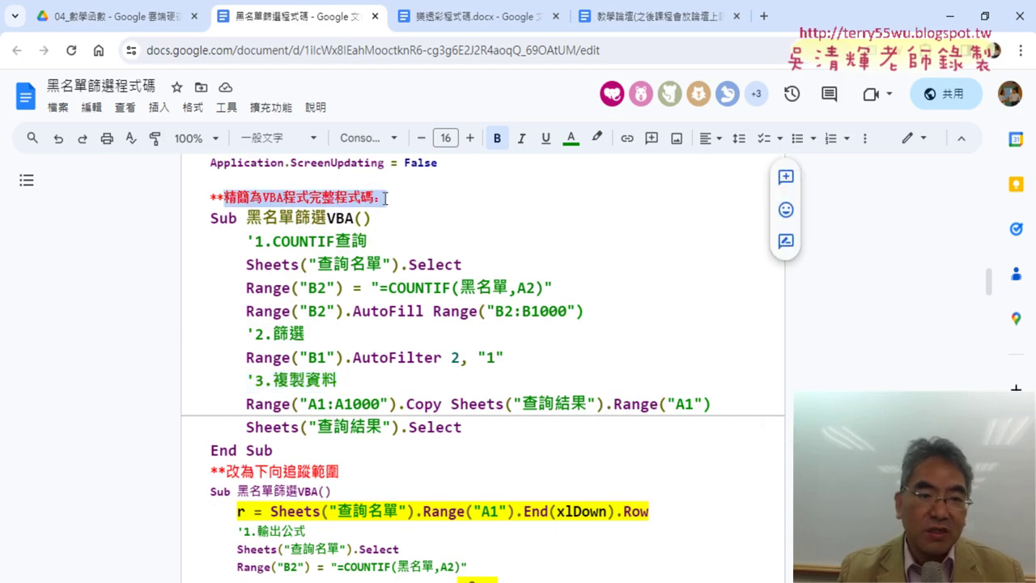
left_click_drag(280, 449, 202, 218)
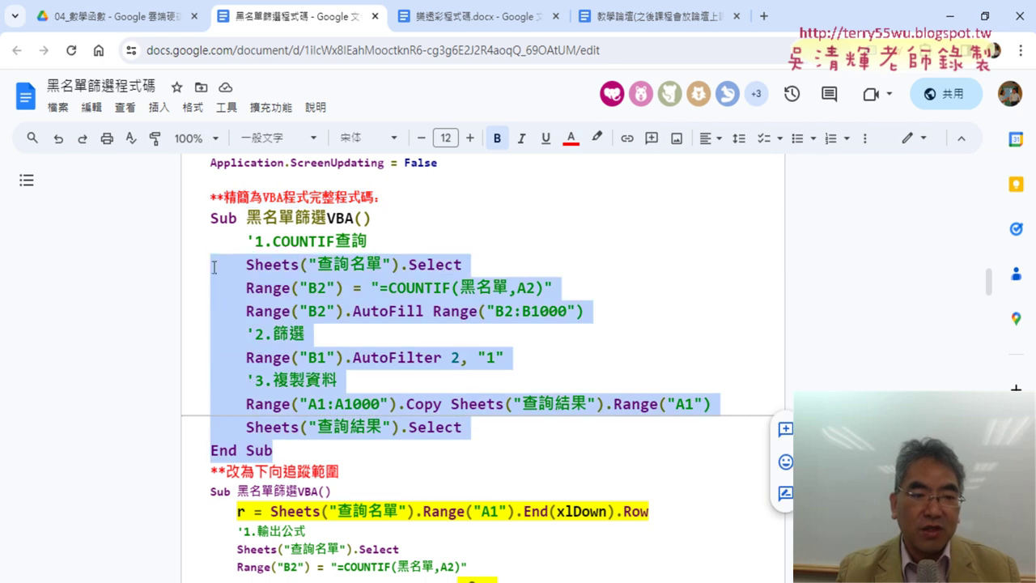